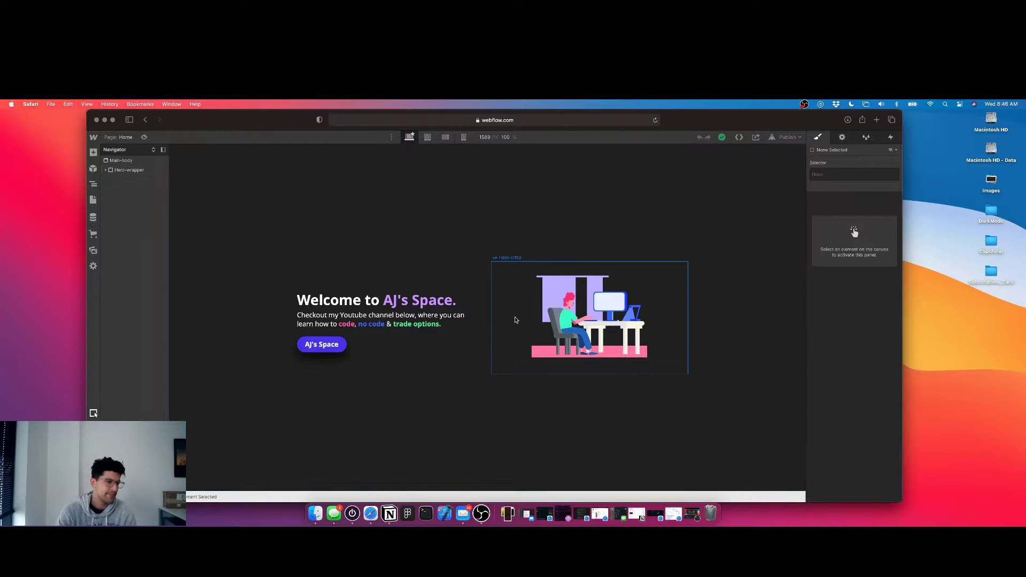
Select the Main-body element in the Navigator.
{"action": "left_click", "coordinate": [127, 162]}
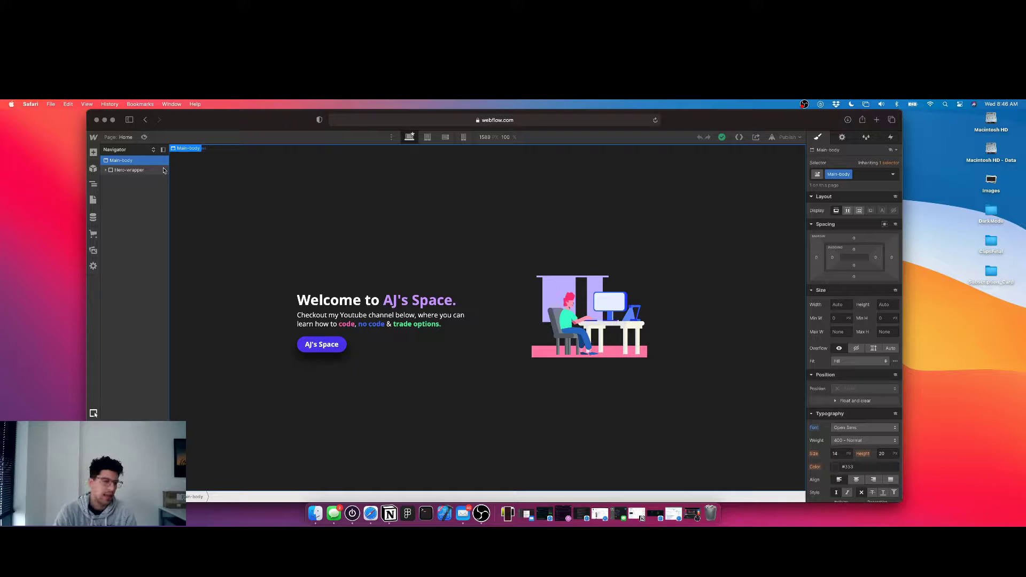
Insert a Navbar through Quick Find and move it above the Hero-wrapper.
{"action": "key", "text": "super+e"}
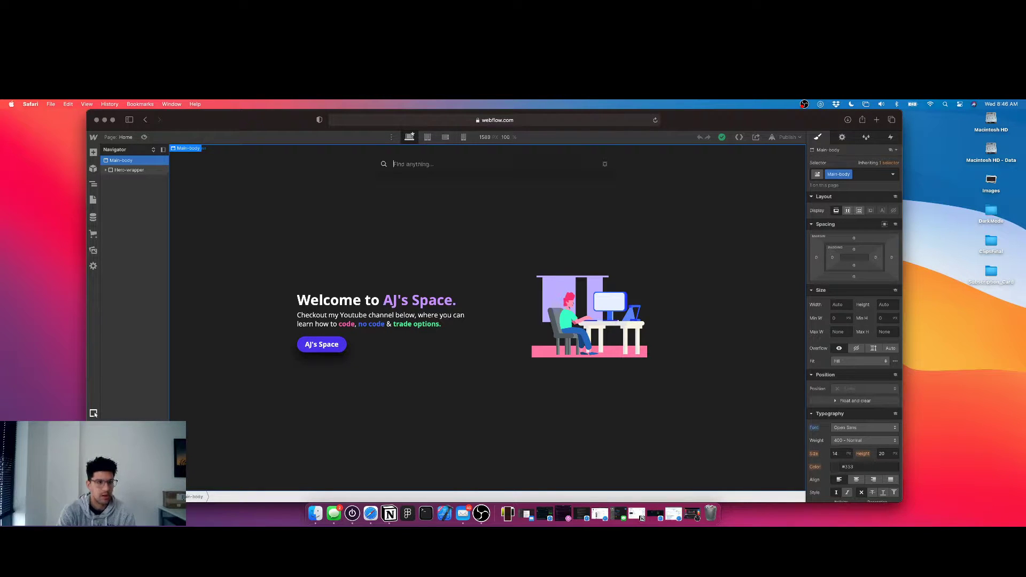
{"action": "type", "text": "nav"}
{"action": "key", "text": "Return"}
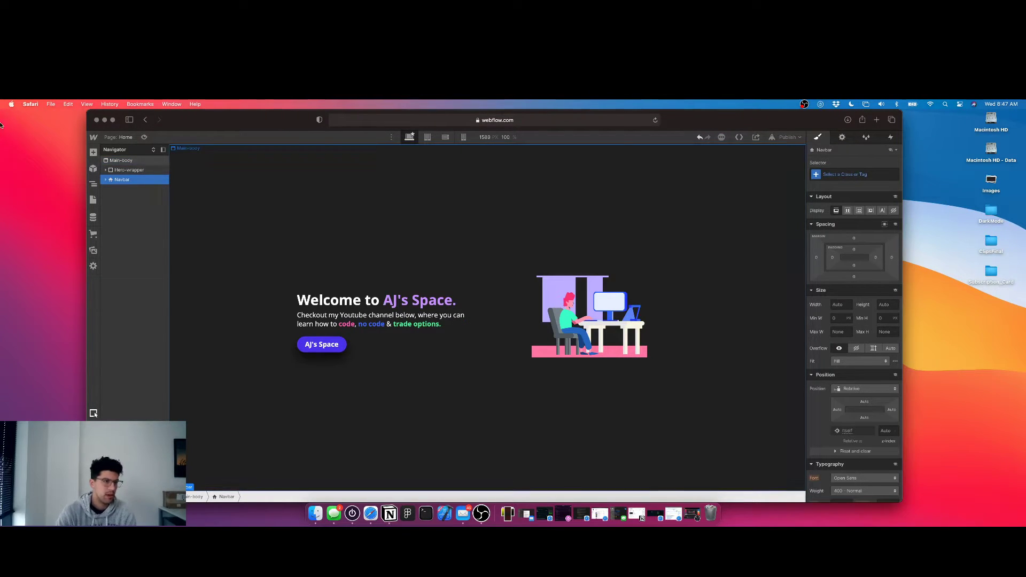
{"action": "left_click_drag", "start_coordinate": [123, 180], "coordinate": [123, 168]}
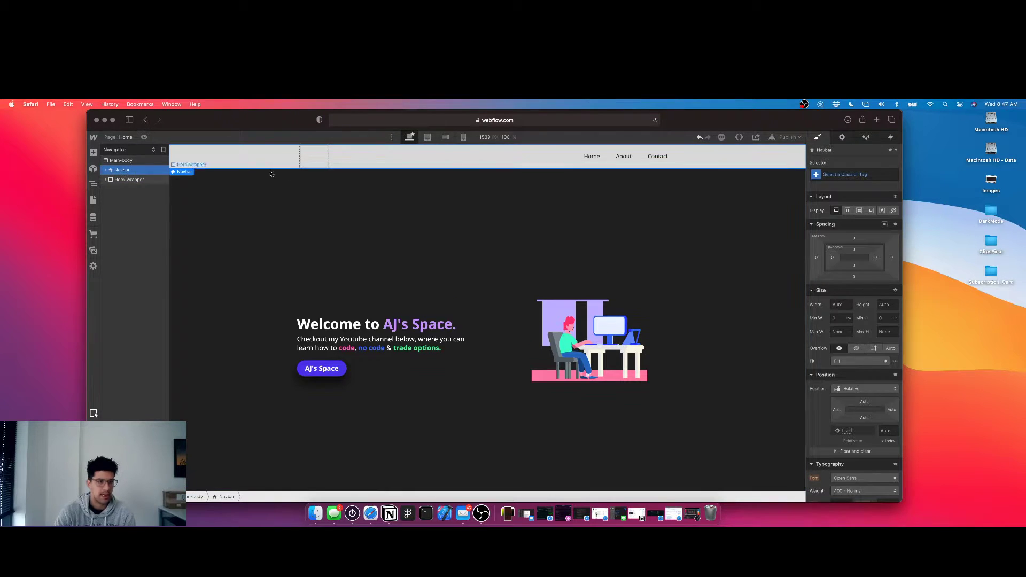
Assign the existing Nav-main class to the navbar.
{"action": "left_click", "coordinate": [867, 138]}
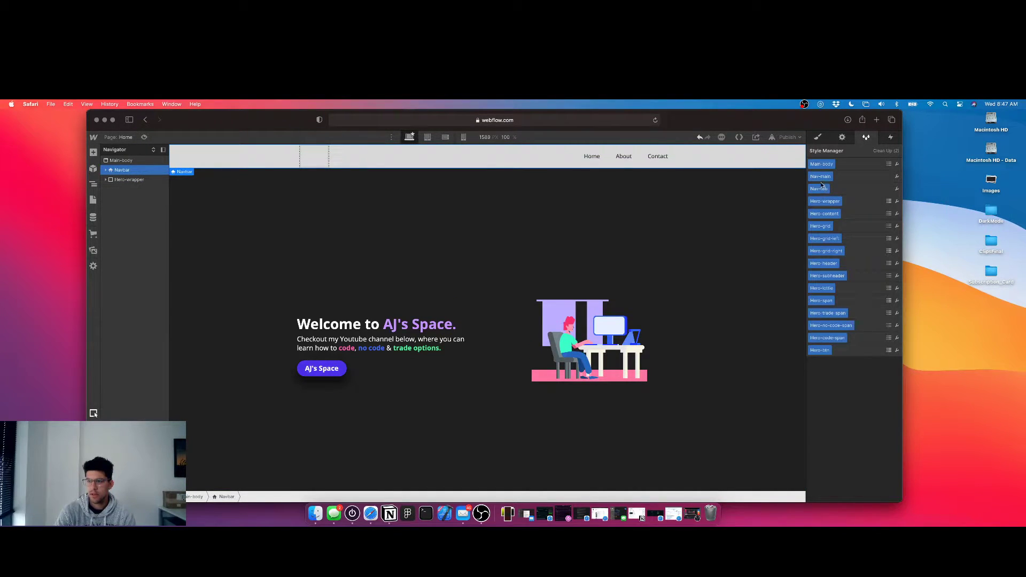
{"action": "left_click", "coordinate": [818, 138]}
{"action": "left_click", "coordinate": [816, 175]}
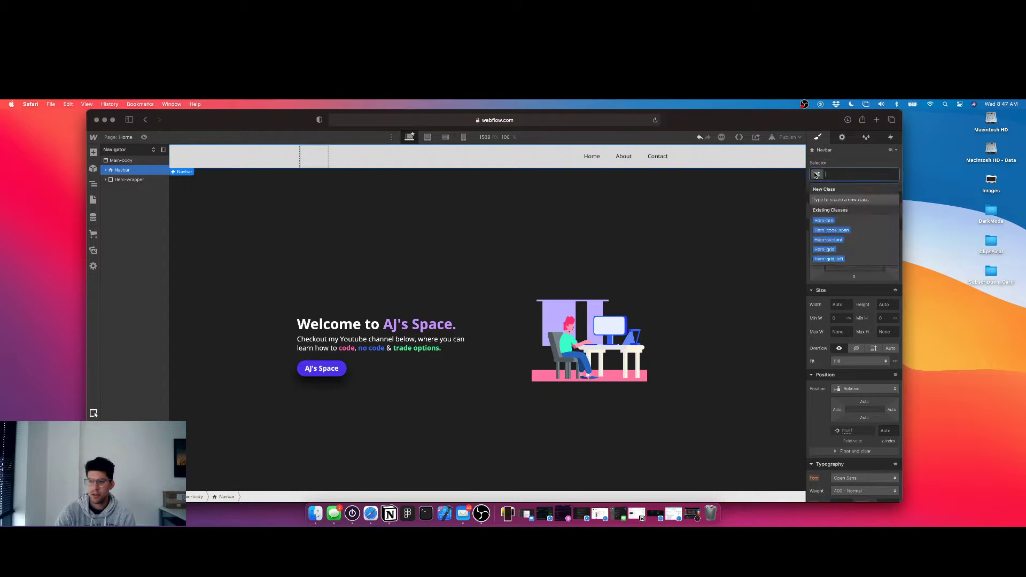
{"action": "type", "text": "nav"}
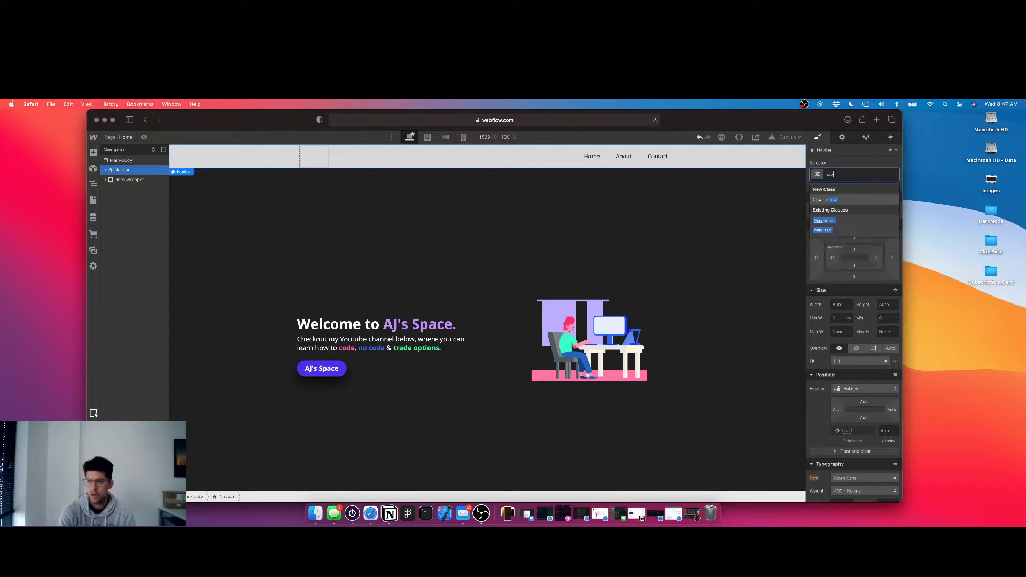
{"action": "key", "text": "Down"}
{"action": "key", "text": "Down"}
{"action": "key", "text": "Up"}
{"action": "key", "text": "Return"}
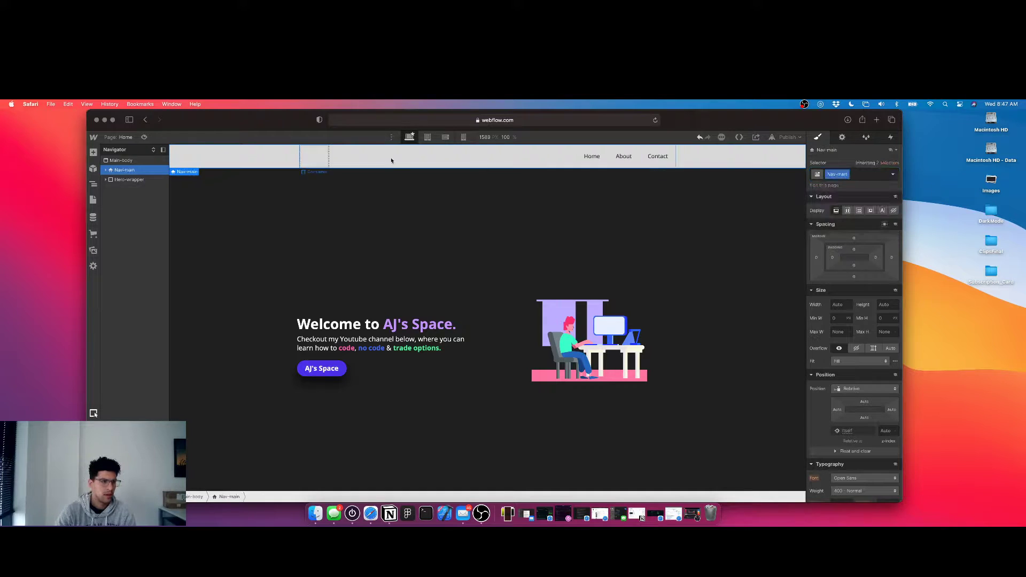
Delete the About and Contact links and give the Home link a new Nav-tab class.
{"action": "left_click", "coordinate": [635, 156]}
{"action": "key", "text": "Delete"}
{"action": "key", "text": "Delete"}
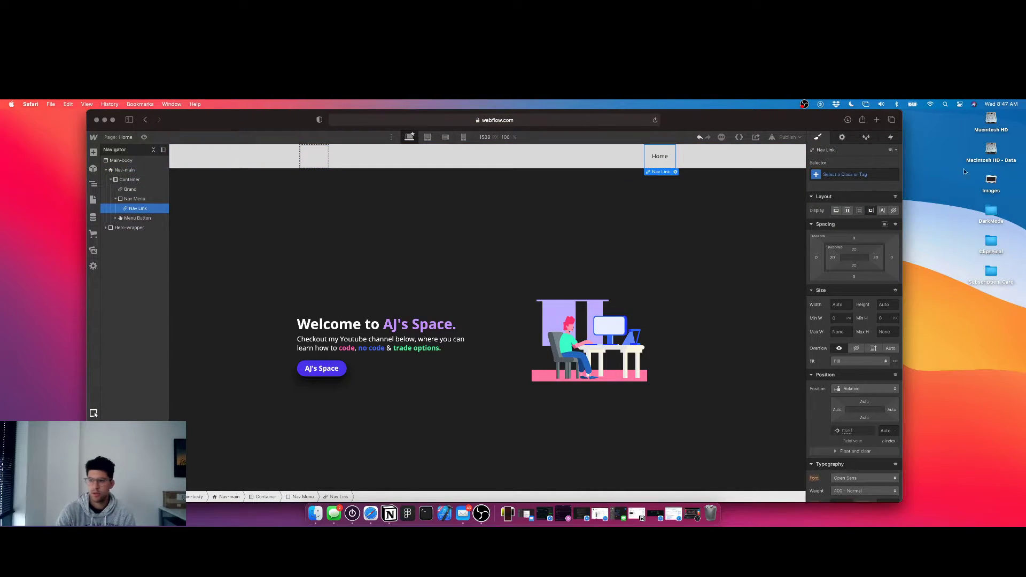
{"action": "left_click", "coordinate": [811, 177]}
{"action": "type", "text": "Nav-tab"}
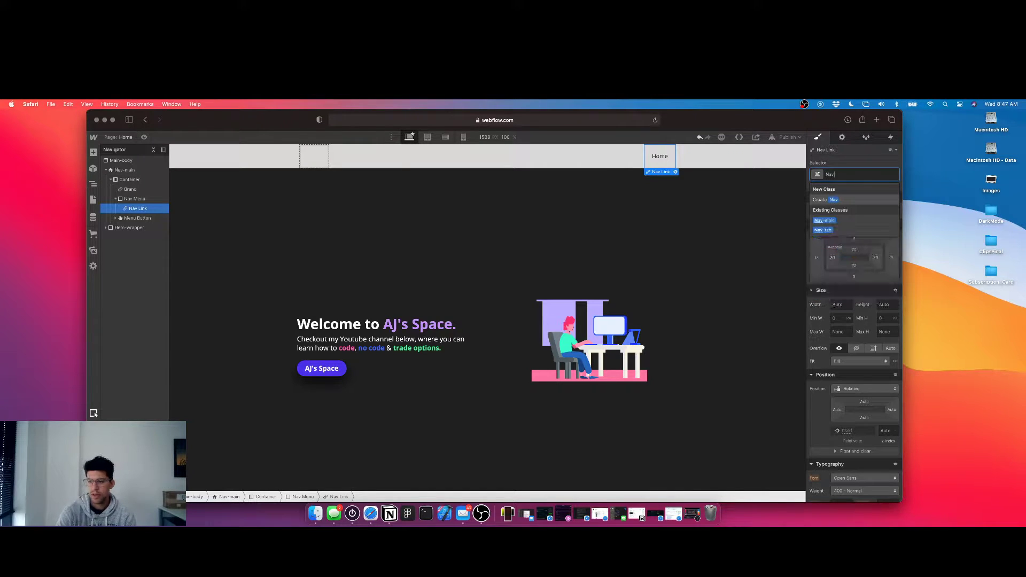
{"action": "key", "text": "Return"}
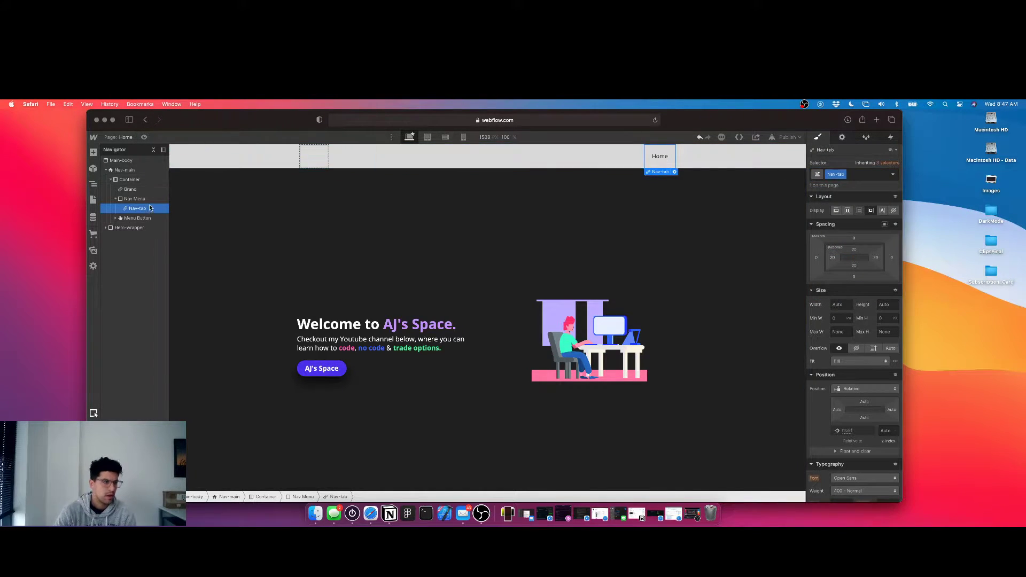
{"action": "left_click", "coordinate": [534, 163]}
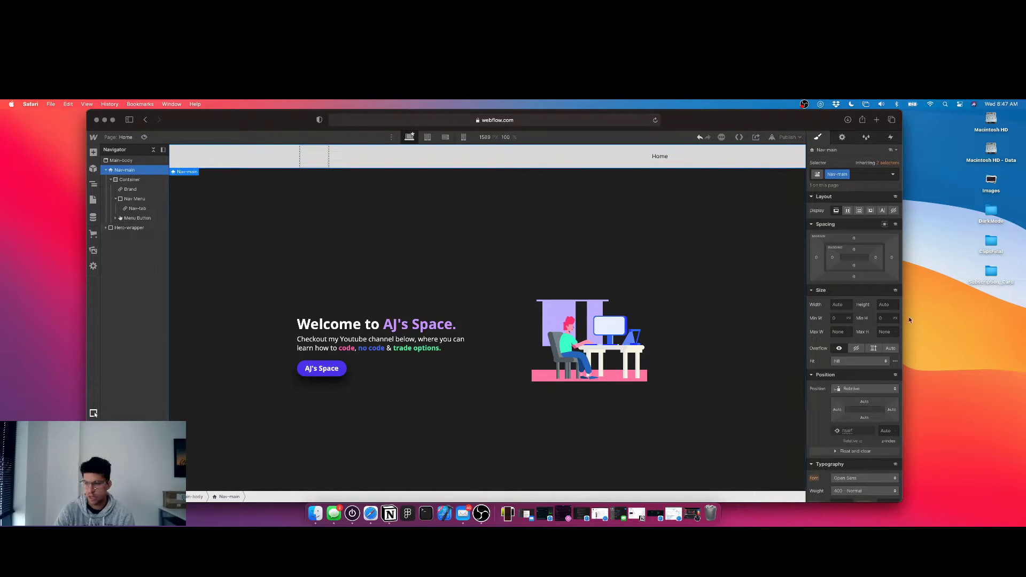
Set the Nav-main background colour to black at 100% opacity.
{"action": "scroll", "coordinate": [846, 340], "scroll_direction": "down", "scroll_amount": 9}
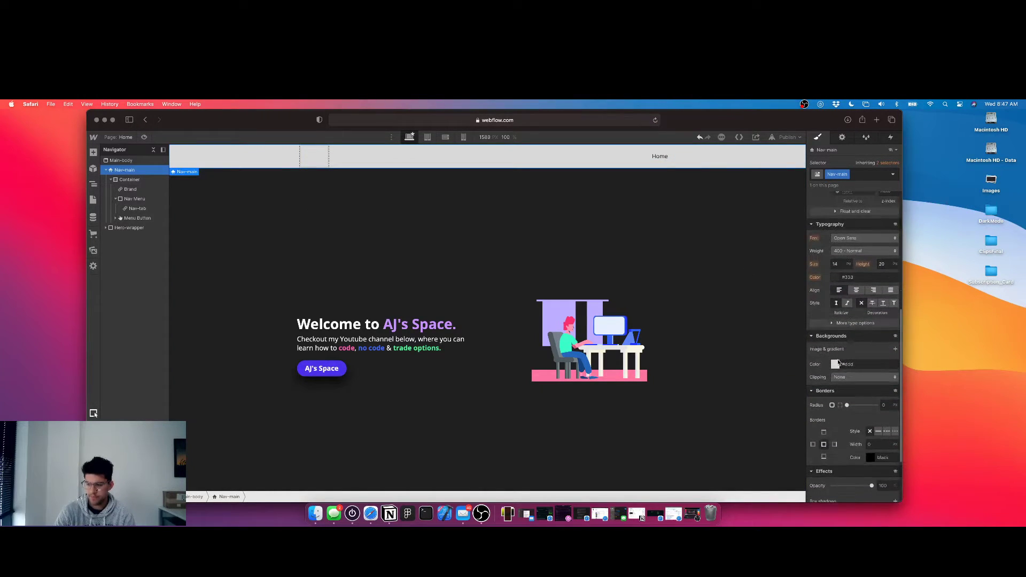
{"action": "left_click", "coordinate": [836, 364]}
{"action": "left_click", "coordinate": [815, 488]}
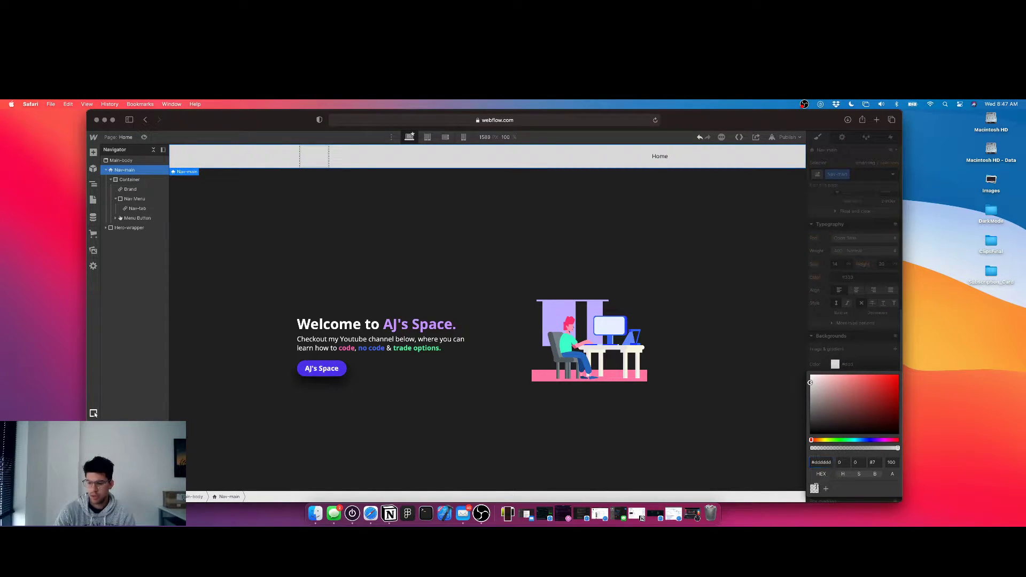
{"action": "left_click", "coordinate": [651, 161]}
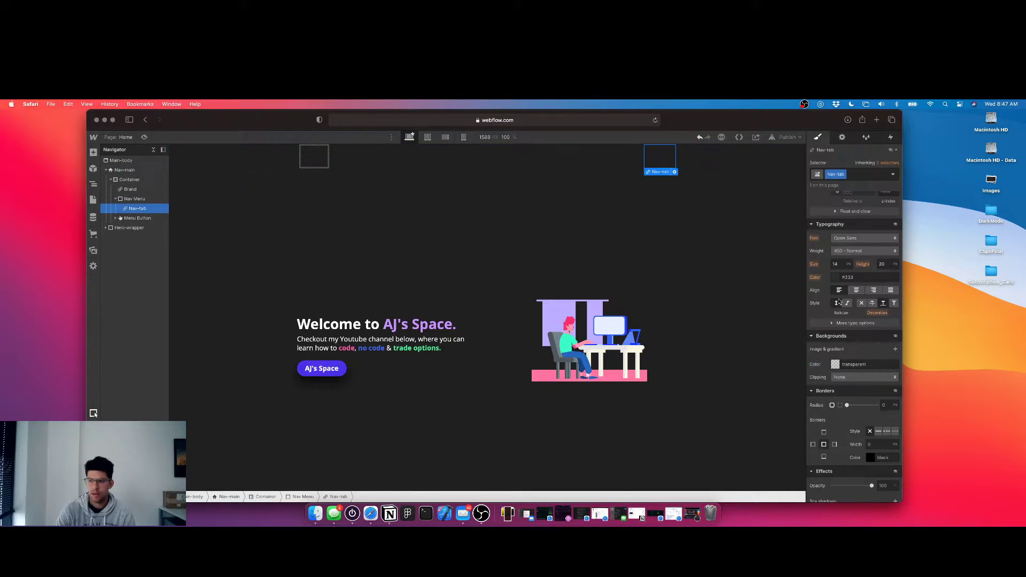
{"action": "left_click", "coordinate": [212, 161]}
{"action": "left_click", "coordinate": [835, 364]}
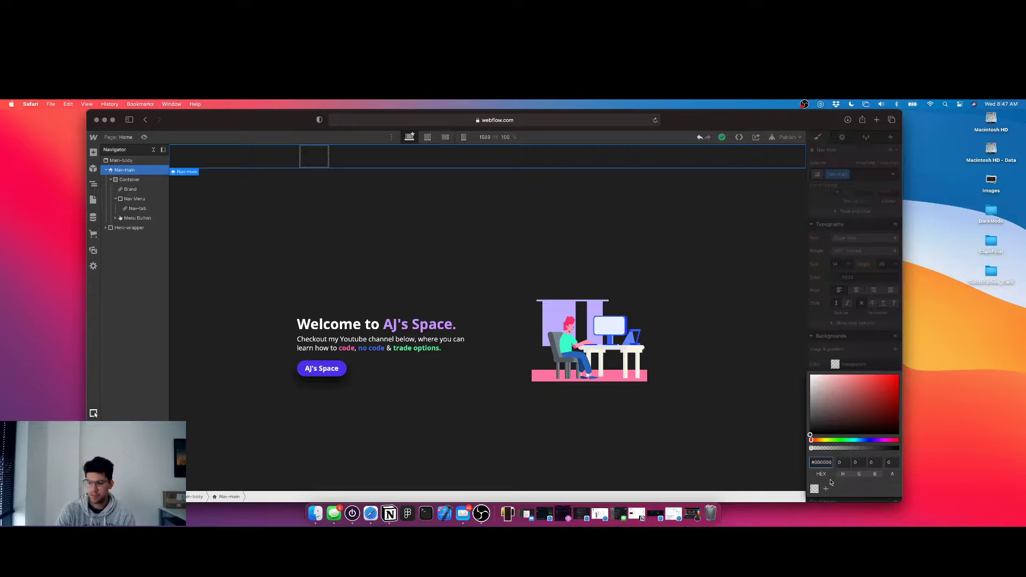
{"action": "left_click", "coordinate": [824, 463]}
{"action": "key", "text": "Tab"}
{"action": "key", "text": "Tab"}
{"action": "key", "text": "Tab"}
{"action": "key", "text": "Tab"}
{"action": "type", "text": "1"}
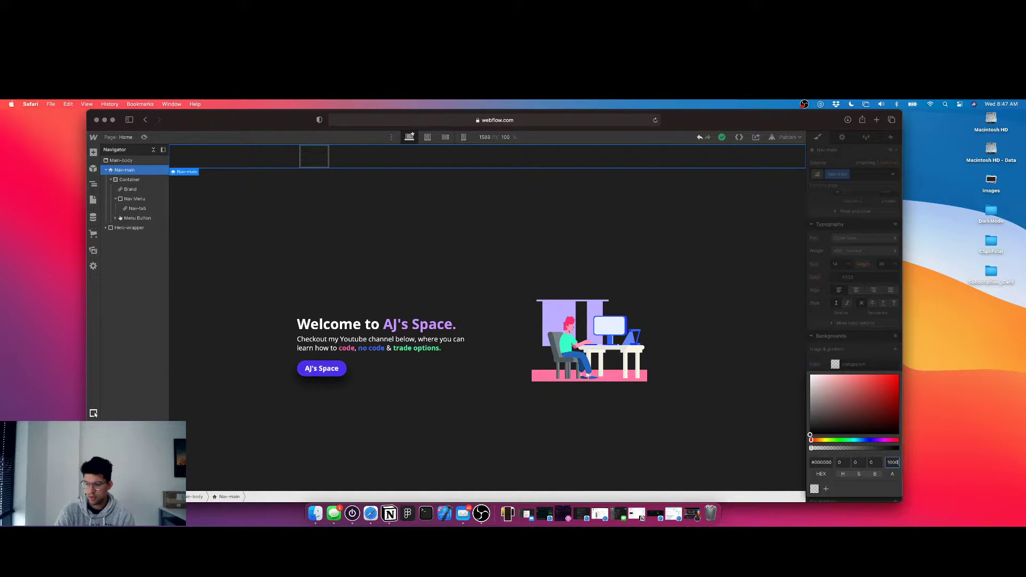
{"action": "type", "text": "00"}
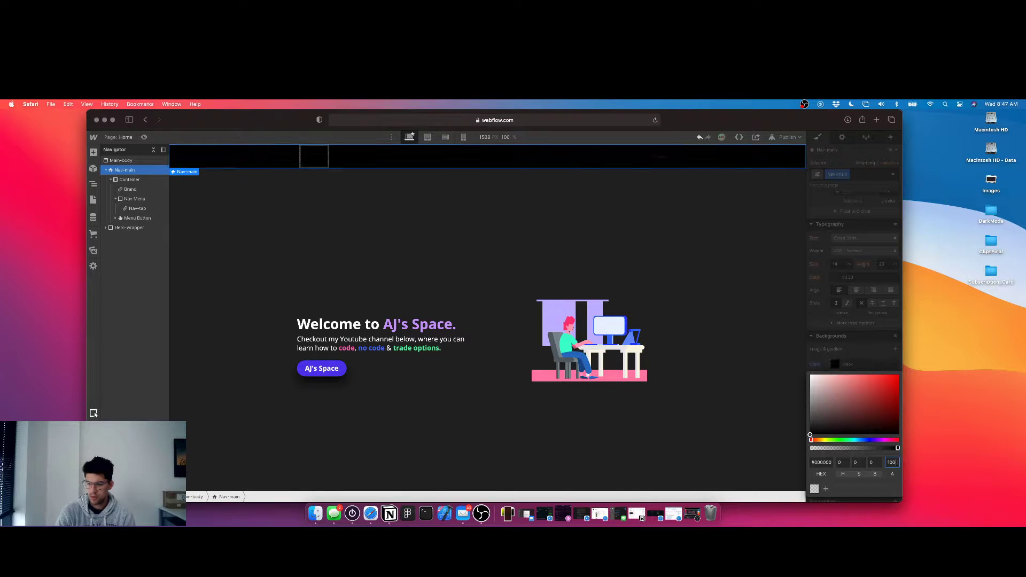
{"action": "left_click", "coordinate": [842, 335]}
Make the navbar position Fixed with the Top preset across the full top edge.
{"action": "scroll", "coordinate": [843, 293], "scroll_direction": "up", "scroll_amount": 6}
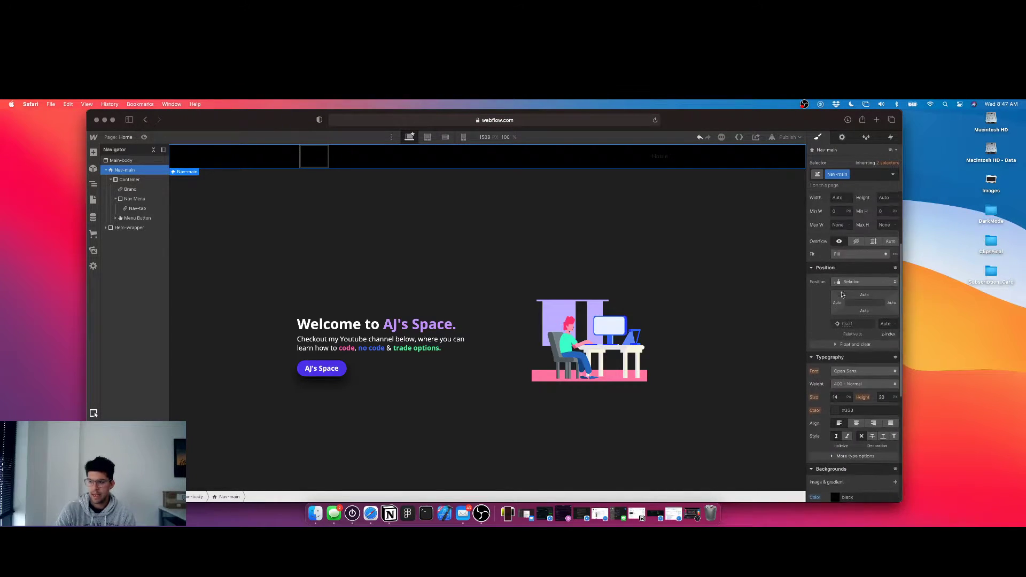
{"action": "left_click", "coordinate": [851, 381]}
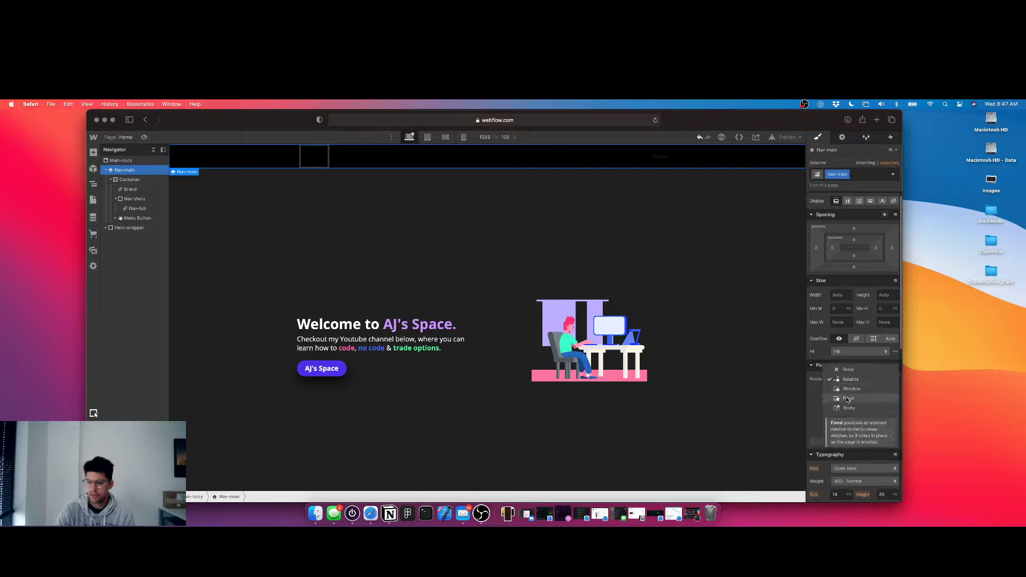
{"action": "left_click", "coordinate": [849, 398]}
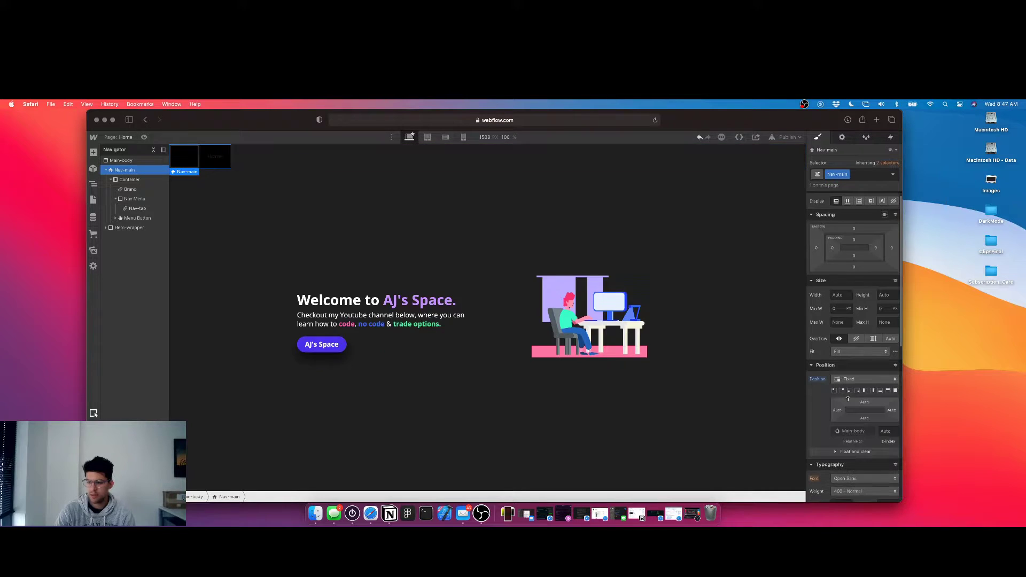
{"action": "left_click", "coordinate": [888, 391]}
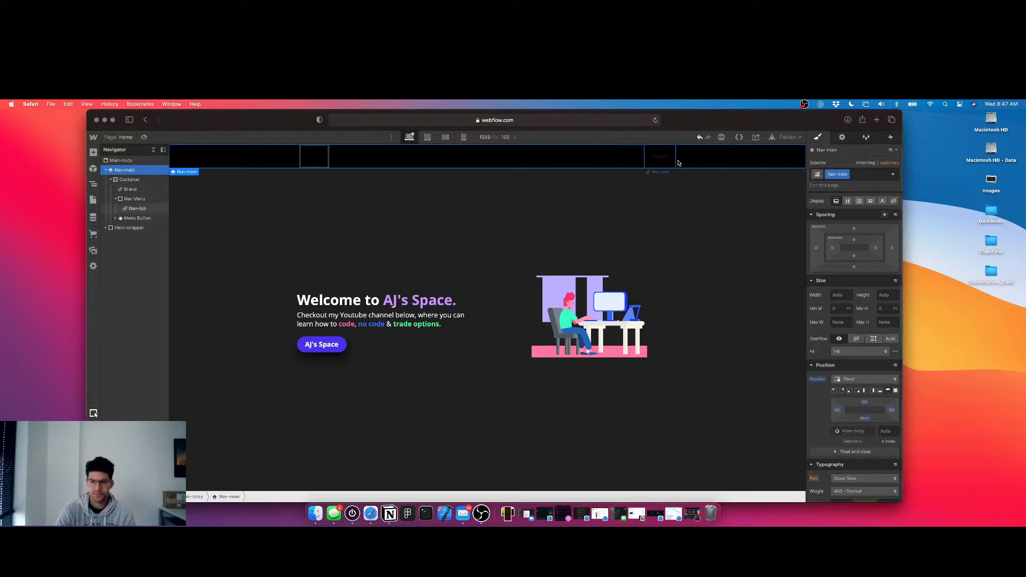
{"action": "left_click", "coordinate": [668, 161]}
Give the Nav-tab Home link 17 px white (#fff) text.
{"action": "scroll", "coordinate": [836, 346], "scroll_direction": "down", "scroll_amount": 1}
{"action": "scroll", "coordinate": [835, 346], "scroll_direction": "down", "scroll_amount": 4}
{"action": "left_click", "coordinate": [837, 371]}
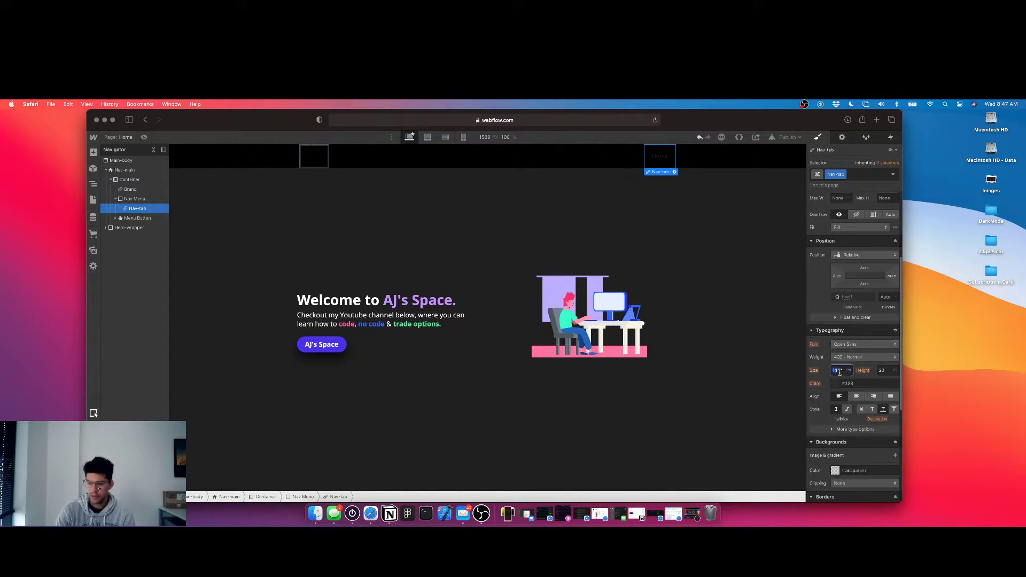
{"action": "type", "text": "17"}
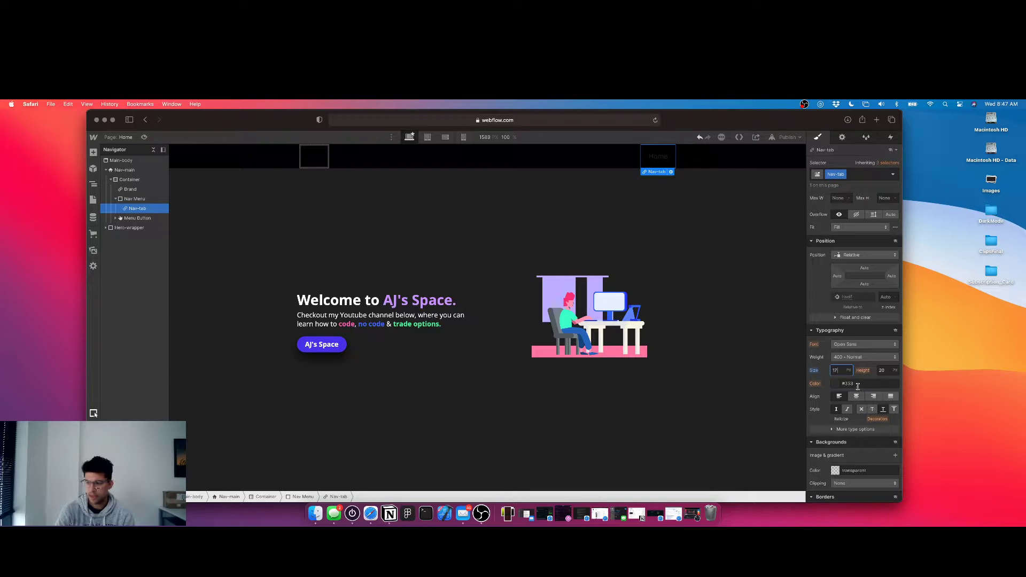
{"action": "left_click", "coordinate": [855, 384]}
{"action": "type", "text": "#fff"}
{"action": "key", "text": "Return"}
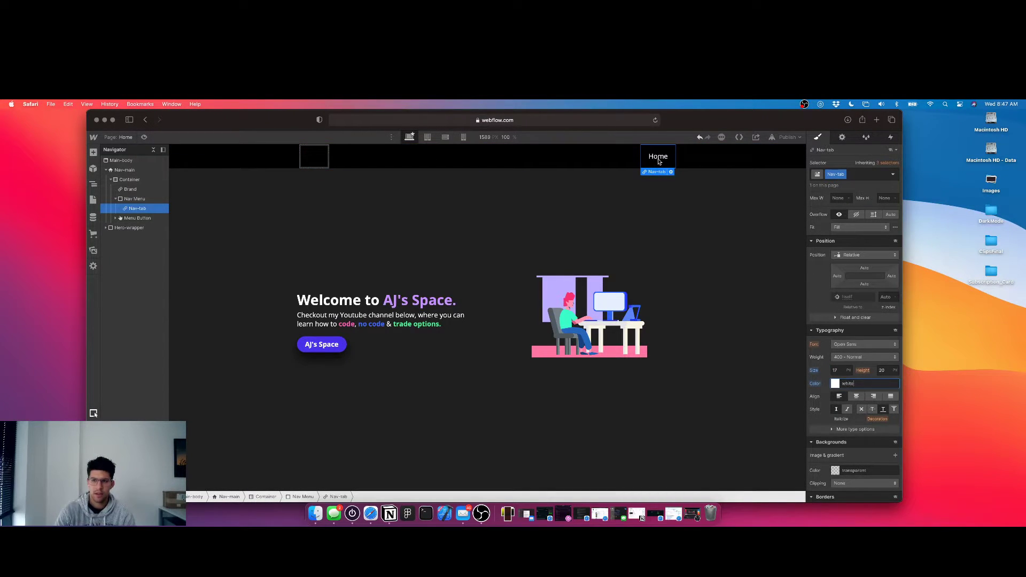
Duplicate the link, rename the second copy 'Companies', and delete the extra third link.
{"action": "key", "text": "super+d"}
{"action": "key", "text": "super+d"}
{"action": "left_click", "coordinate": [622, 157]}
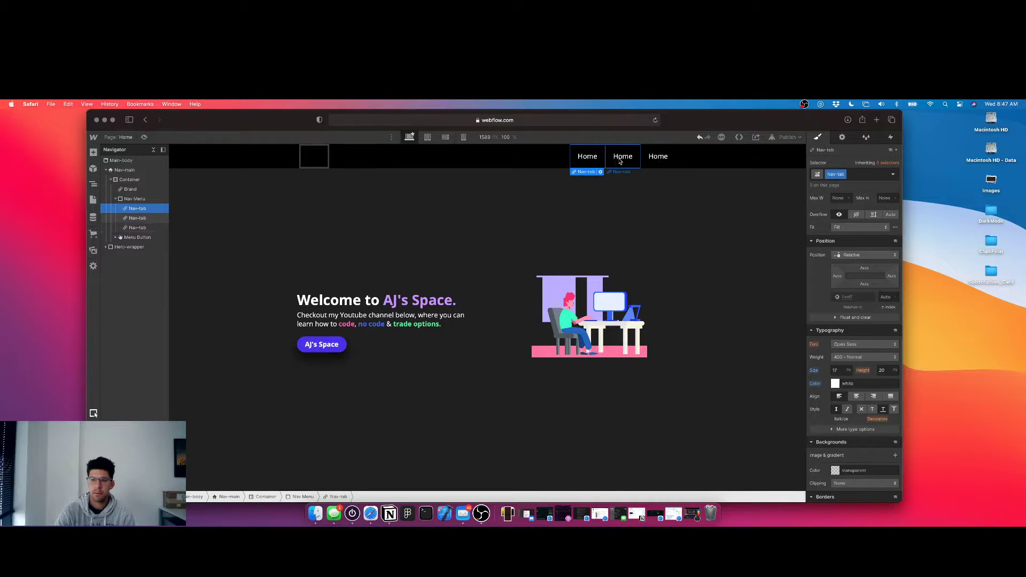
{"action": "double_click", "coordinate": [623, 157]}
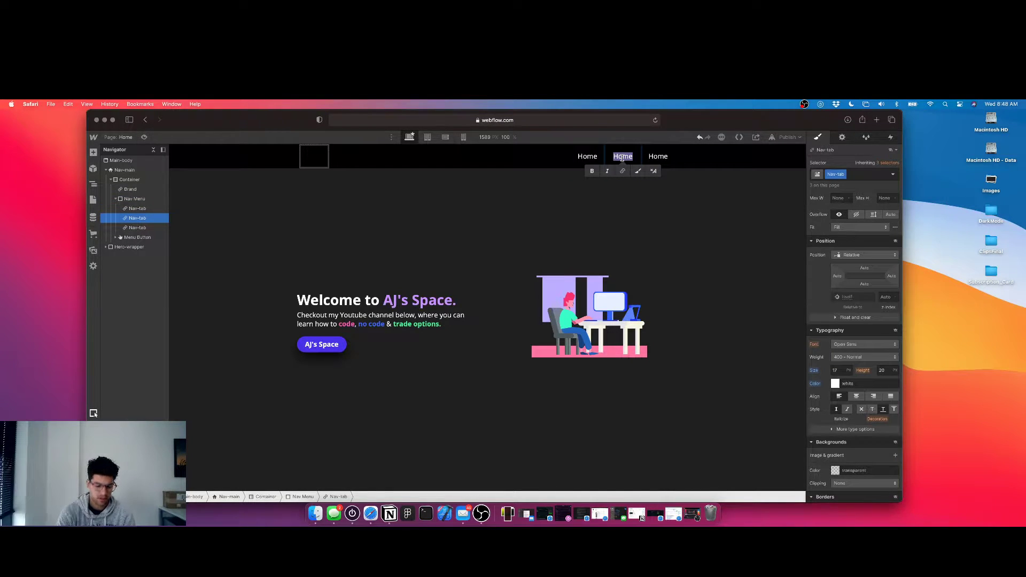
{"action": "type", "text": "Companies"}
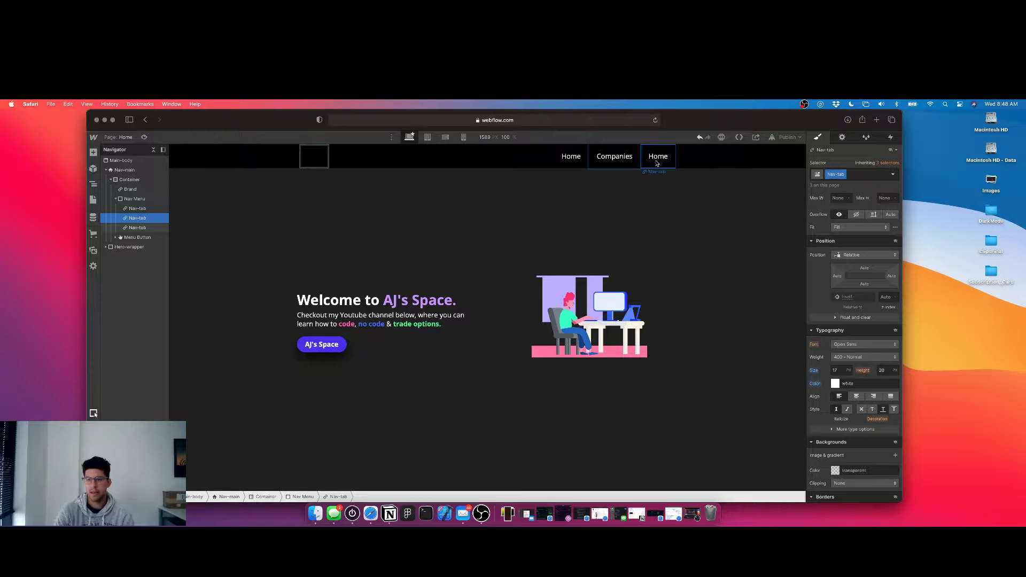
{"action": "left_click", "coordinate": [659, 161]}
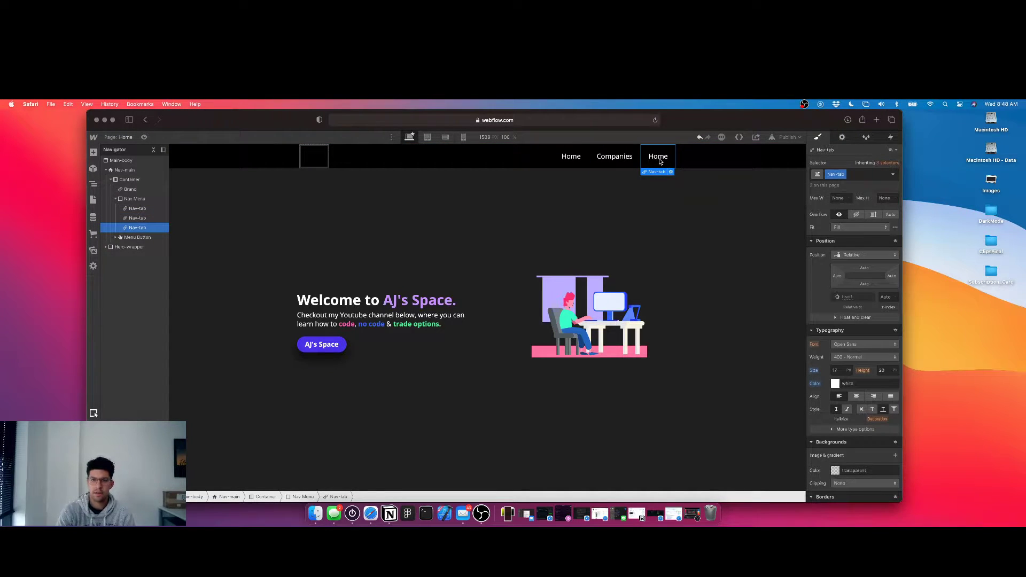
{"action": "key", "text": "Delete"}
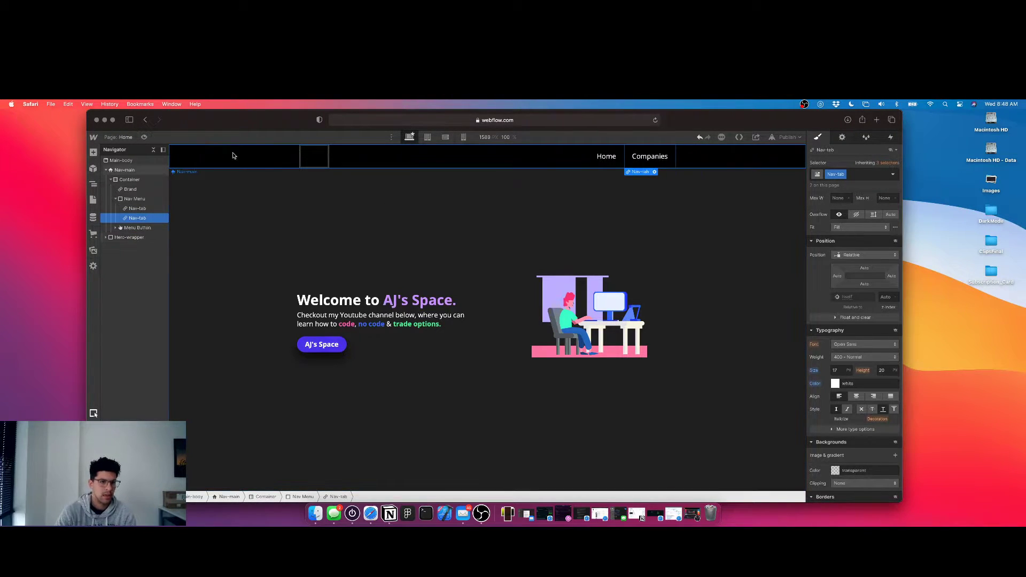
Add an Image element inside the navbar's Brand element.
{"action": "left_click", "coordinate": [304, 217]}
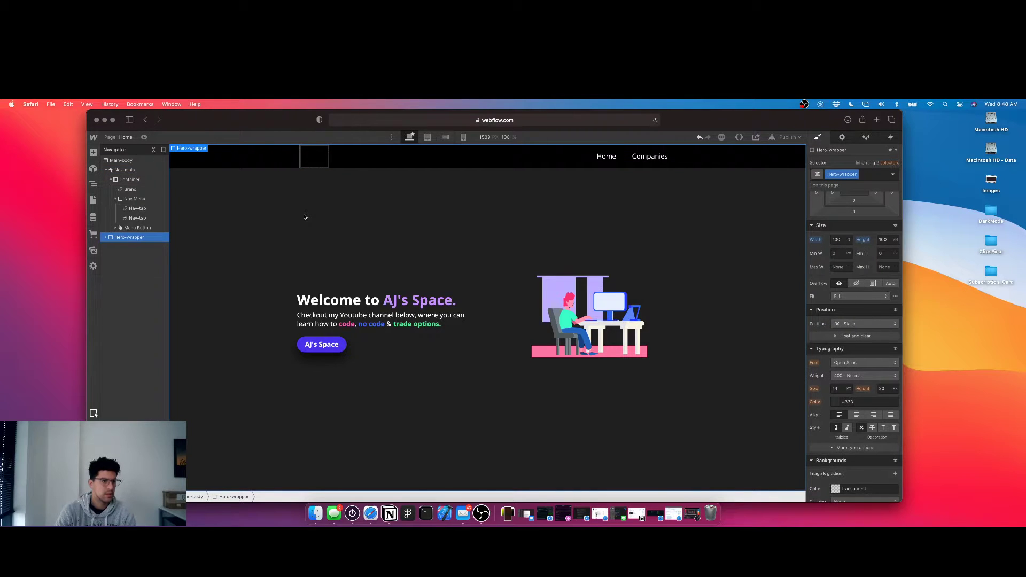
{"action": "left_click", "coordinate": [318, 161]}
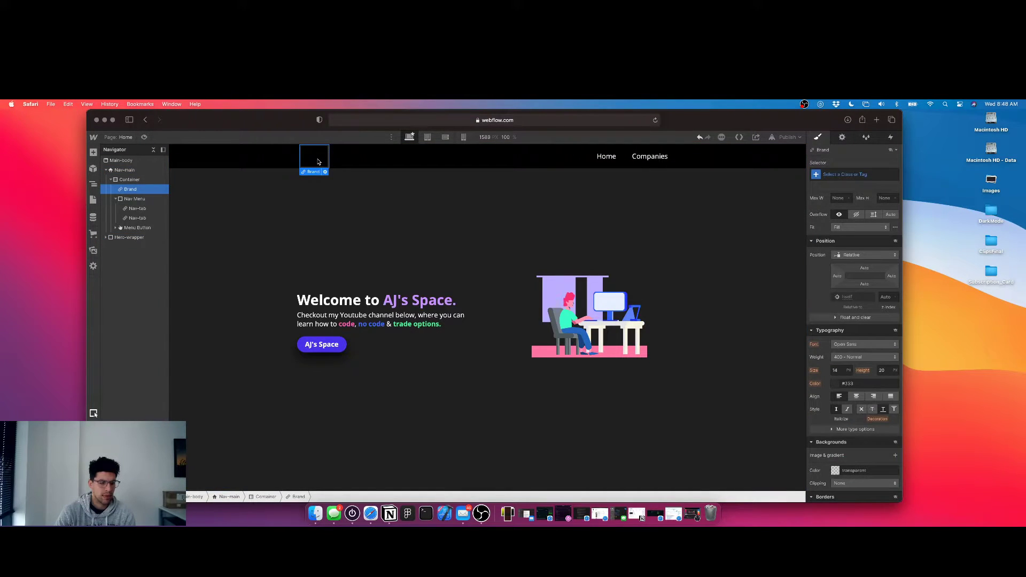
{"action": "key", "text": "super+e"}
{"action": "type", "text": "image"}
{"action": "key", "text": "Return"}
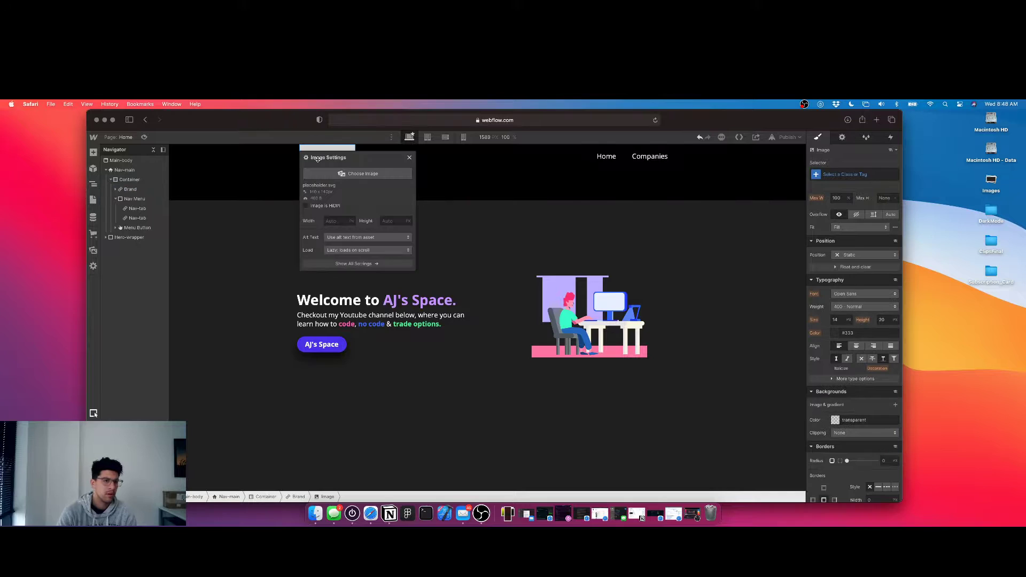
{"action": "left_click", "coordinate": [409, 157]}
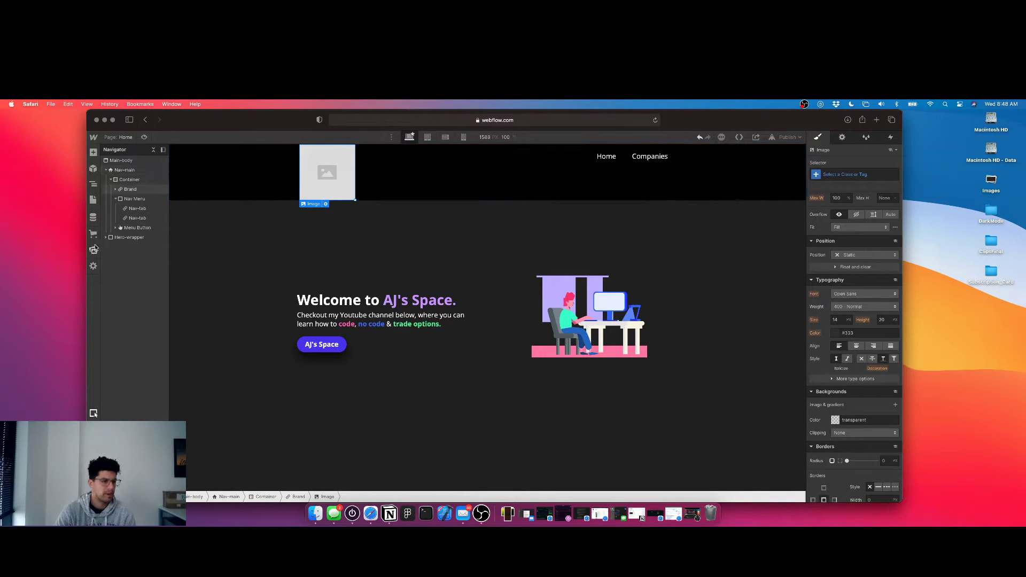
Upload Aj.png from the SauceDesigns folder and apply it to the placeholder image.
{"action": "left_click", "coordinate": [93, 250]}
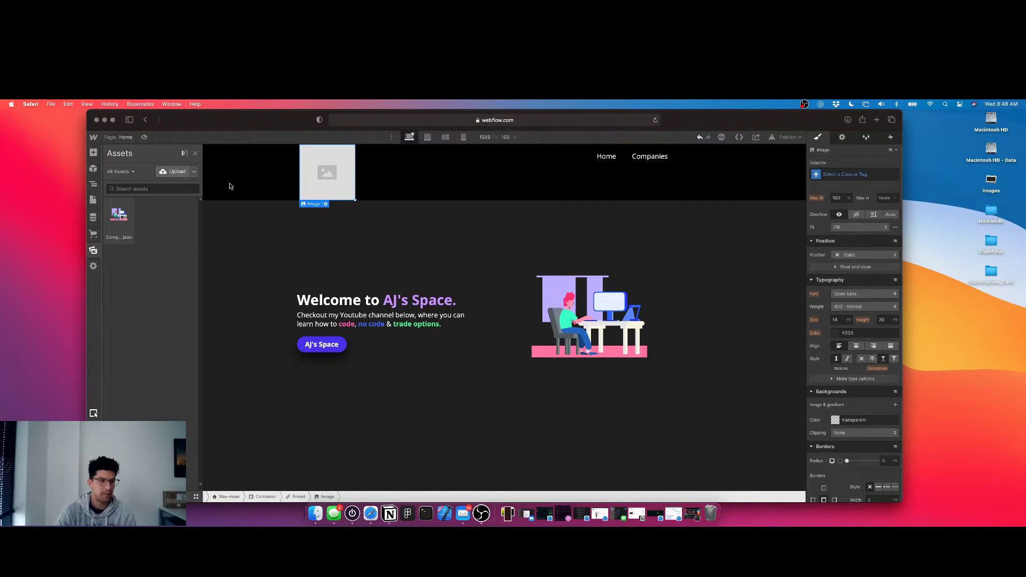
{"action": "left_click", "coordinate": [380, 269]}
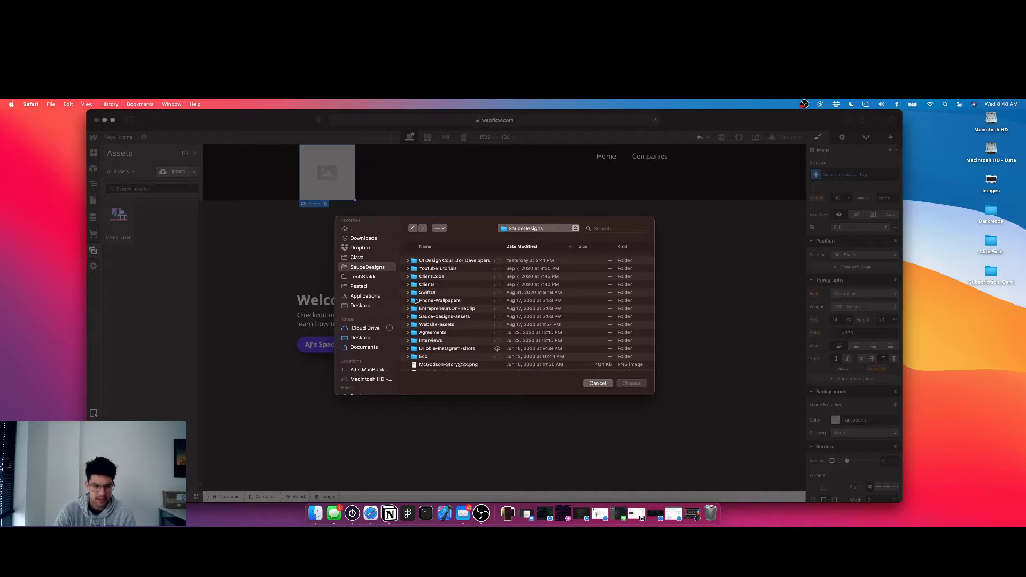
{"action": "scroll", "coordinate": [444, 302], "scroll_direction": "down", "scroll_amount": 2}
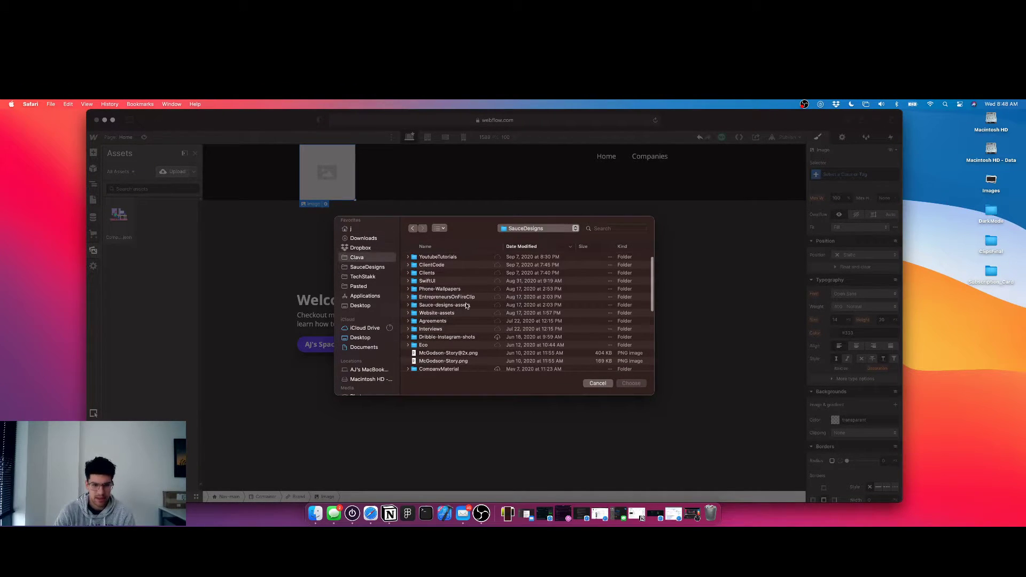
{"action": "scroll", "coordinate": [439, 288], "scroll_direction": "down", "scroll_amount": 10}
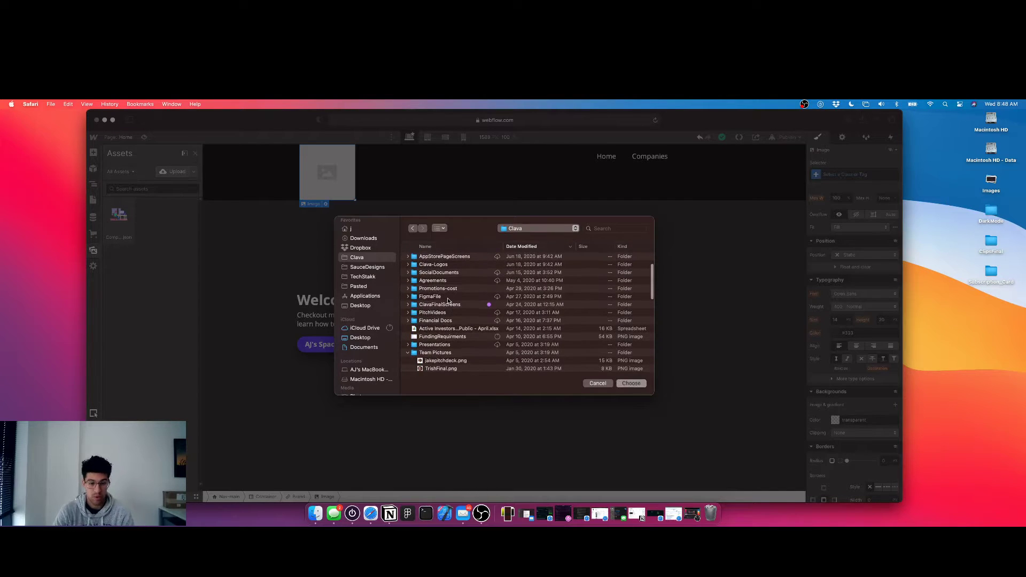
{"action": "scroll", "coordinate": [441, 318], "scroll_direction": "down", "scroll_amount": 4}
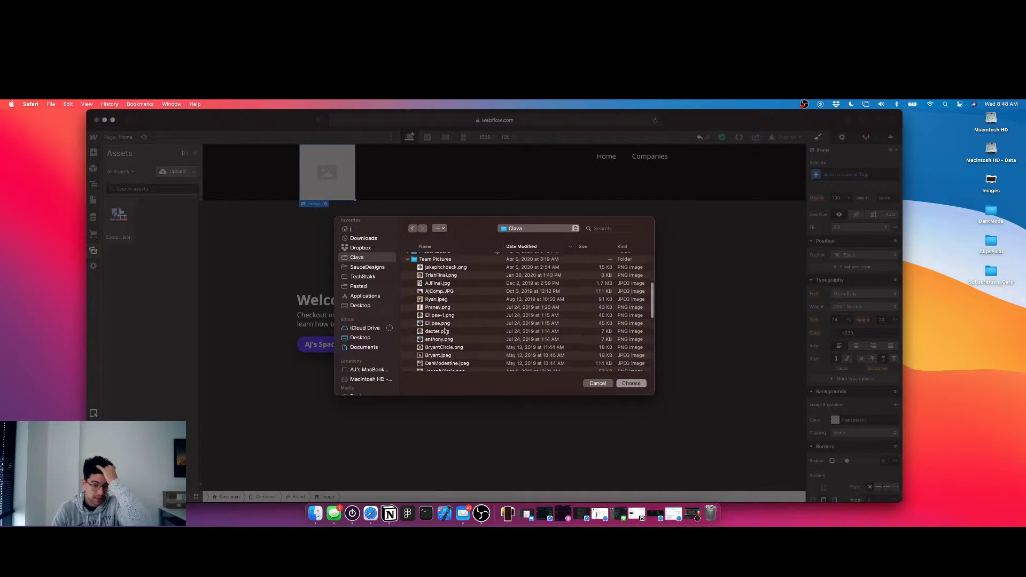
{"action": "scroll", "coordinate": [445, 329], "scroll_direction": "down", "scroll_amount": 3}
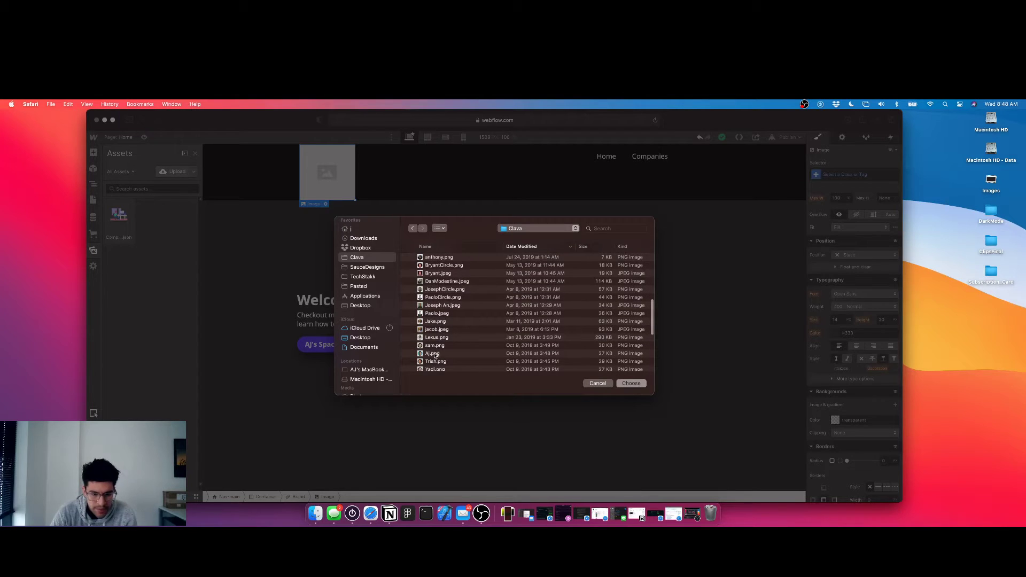
{"action": "left_click", "coordinate": [433, 354]}
{"action": "left_click", "coordinate": [632, 383]}
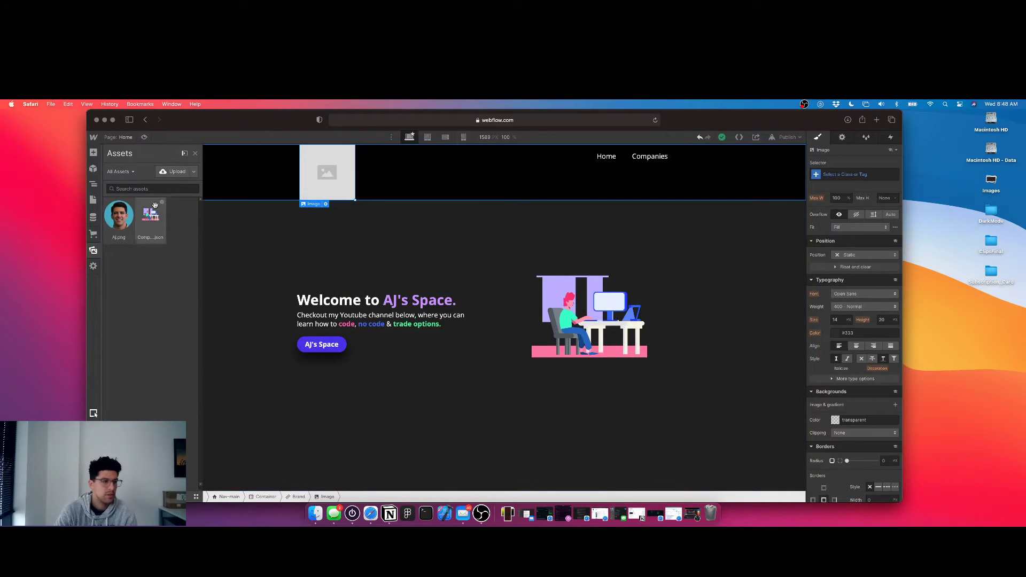
{"action": "left_click", "coordinate": [118, 215]}
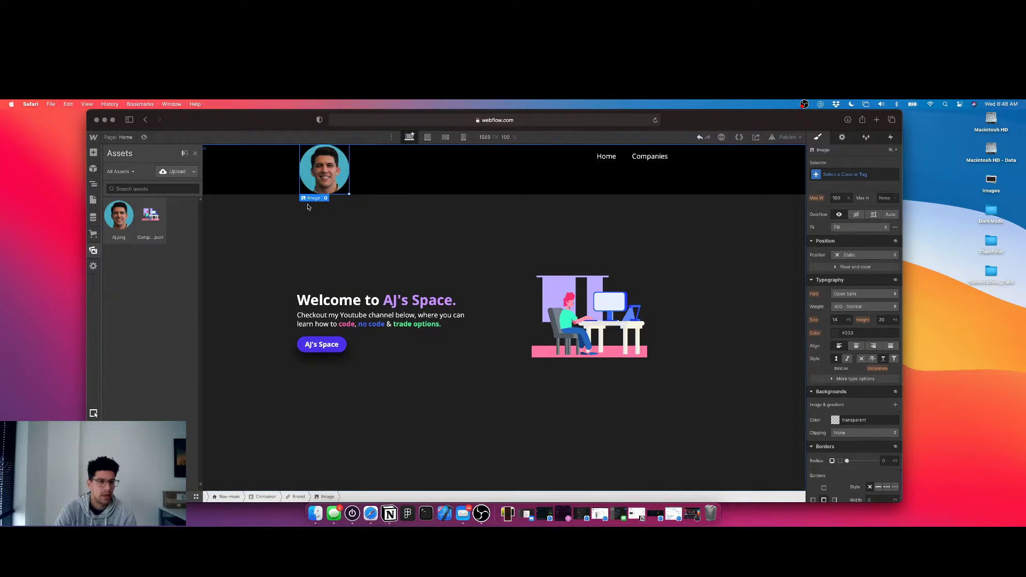
Mark the portrait as HiDPI and set its width to 50.
{"action": "left_click", "coordinate": [326, 198]}
{"action": "left_click", "coordinate": [321, 226]}
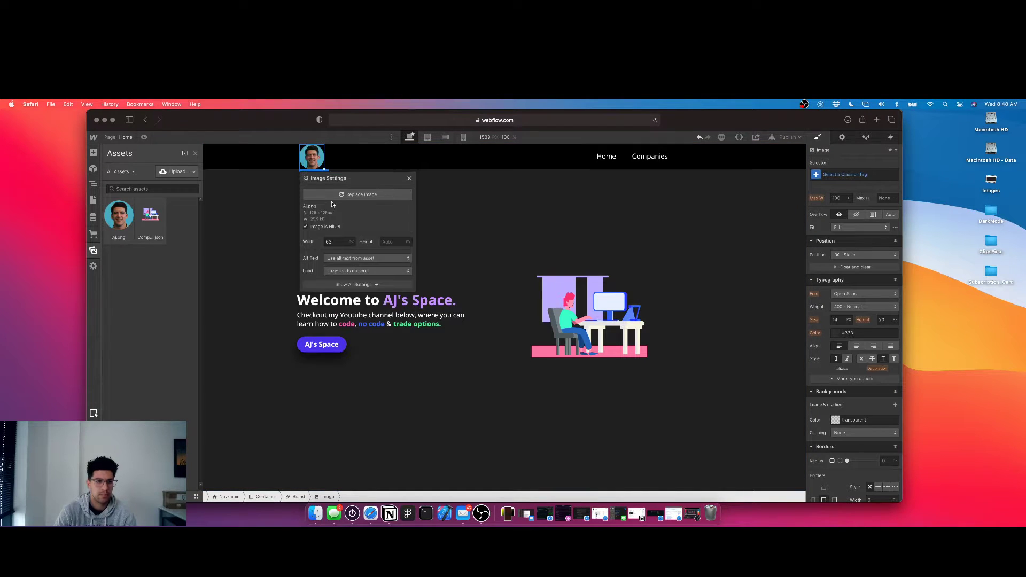
{"action": "left_click", "coordinate": [409, 178]}
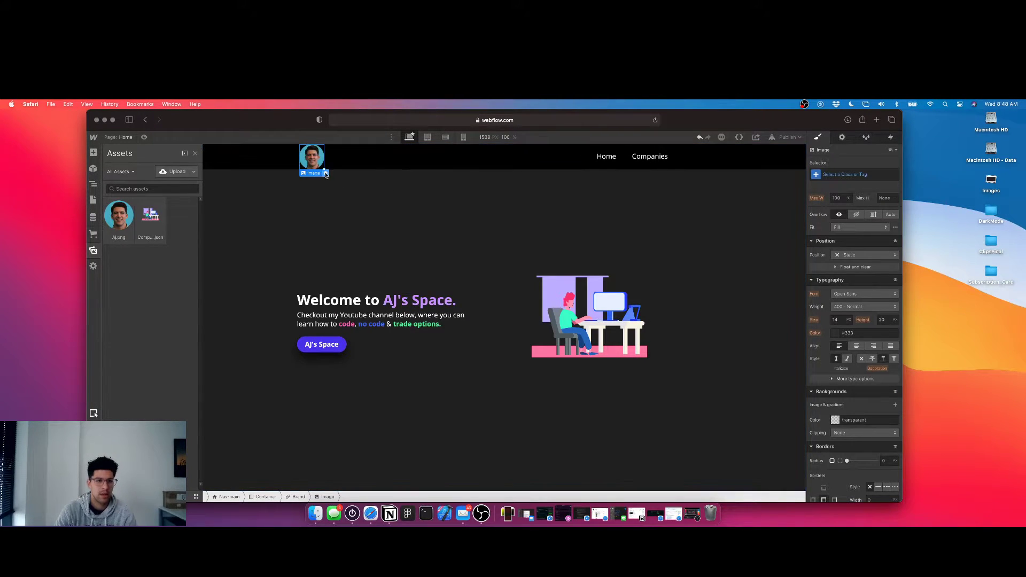
{"action": "left_click", "coordinate": [325, 173]}
{"action": "left_click", "coordinate": [331, 242]}
{"action": "type", "text": "50"}
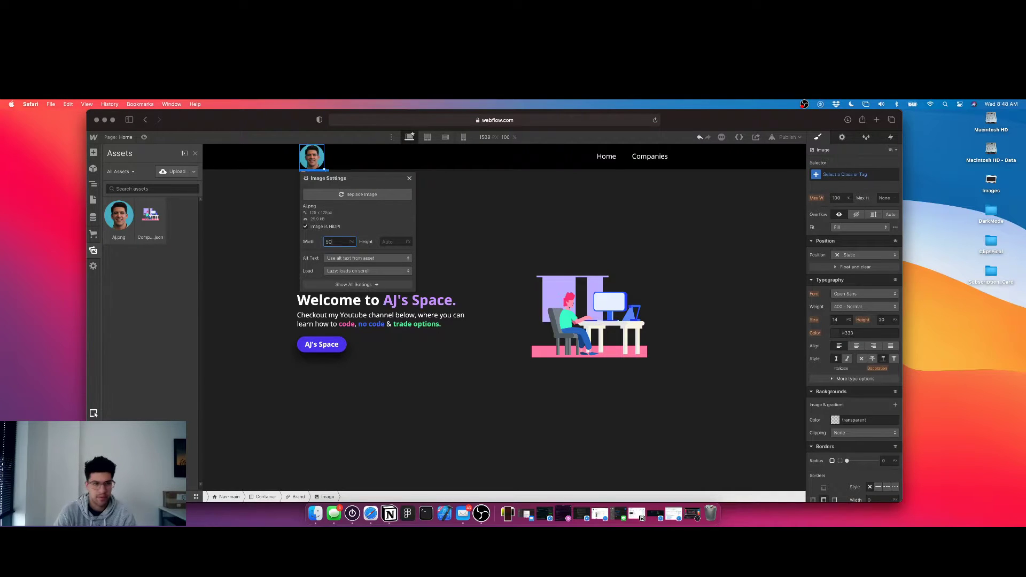
{"action": "left_click", "coordinate": [307, 199]}
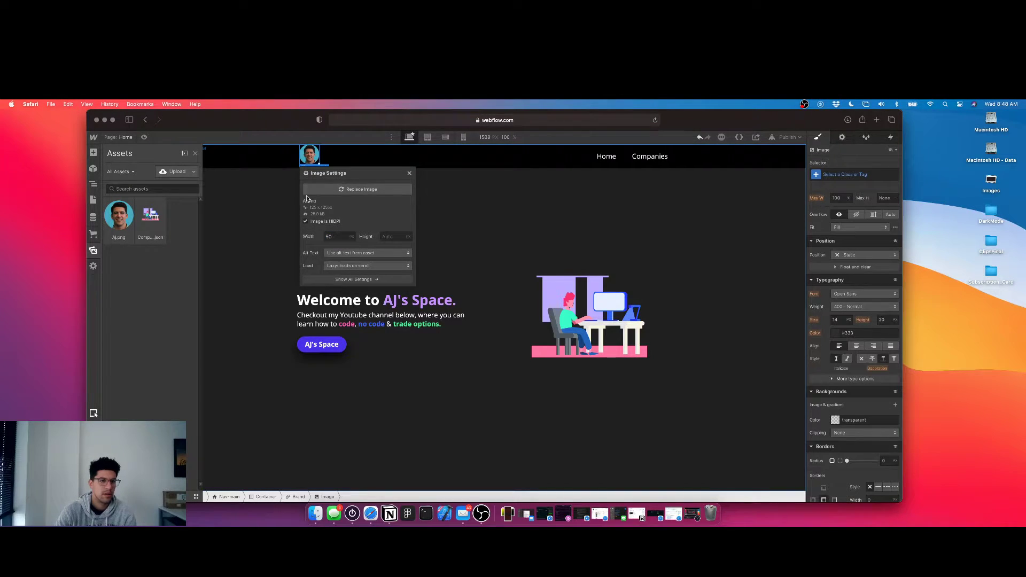
{"action": "left_click", "coordinate": [410, 174]}
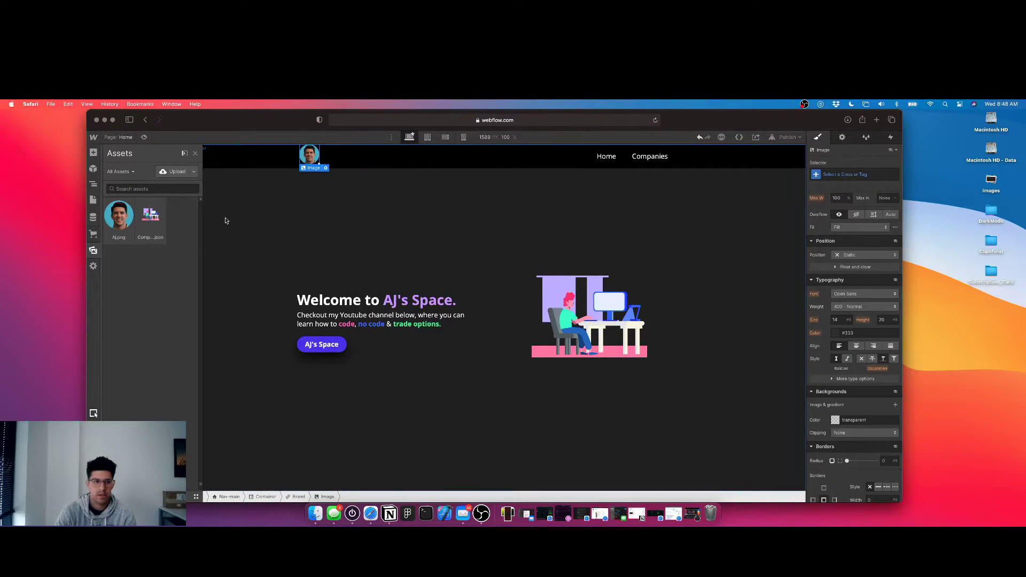
{"action": "left_click", "coordinate": [93, 184]}
{"action": "left_click", "coordinate": [124, 190]}
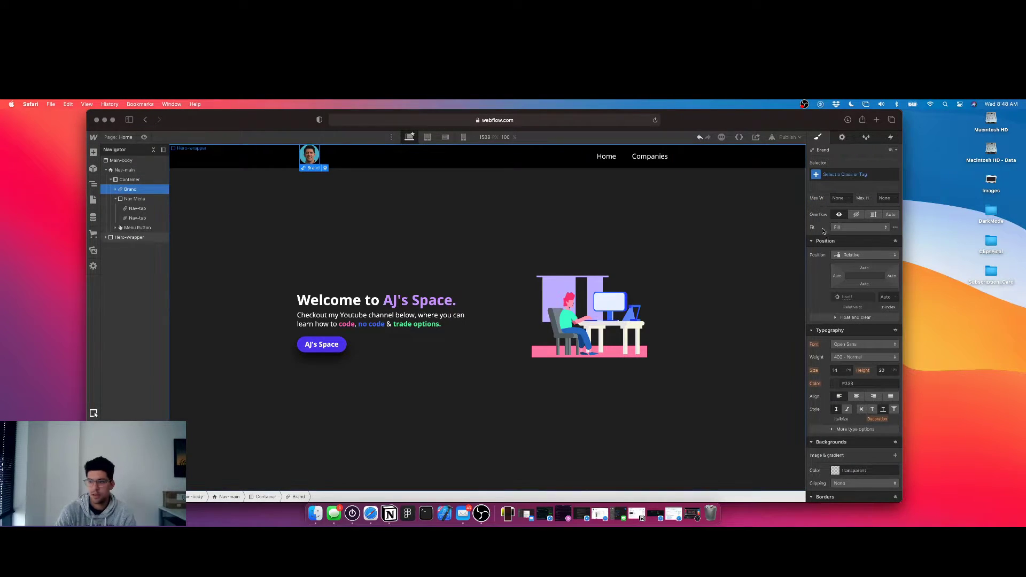
Create and apply the Nav-icon class on the Brand wrapper.
{"action": "left_click", "coordinate": [818, 175]}
{"action": "type", "text": "Icon"}
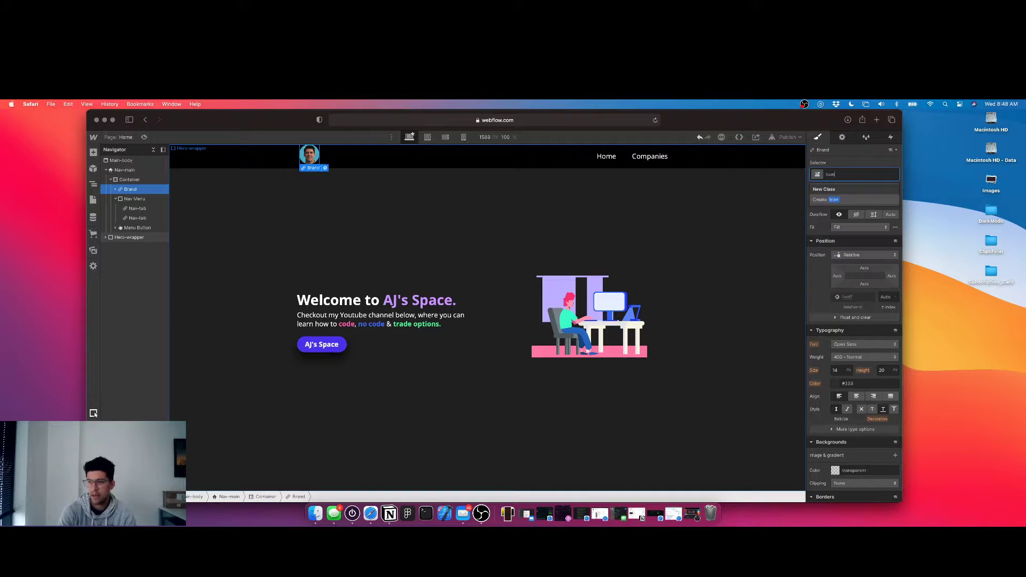
{"action": "key", "text": "BackSpace"}
{"action": "key", "text": "BackSpace"}
{"action": "key", "text": "BackSpace"}
{"action": "key", "text": "BackSpace"}
{"action": "type", "text": "Nav-icon"}
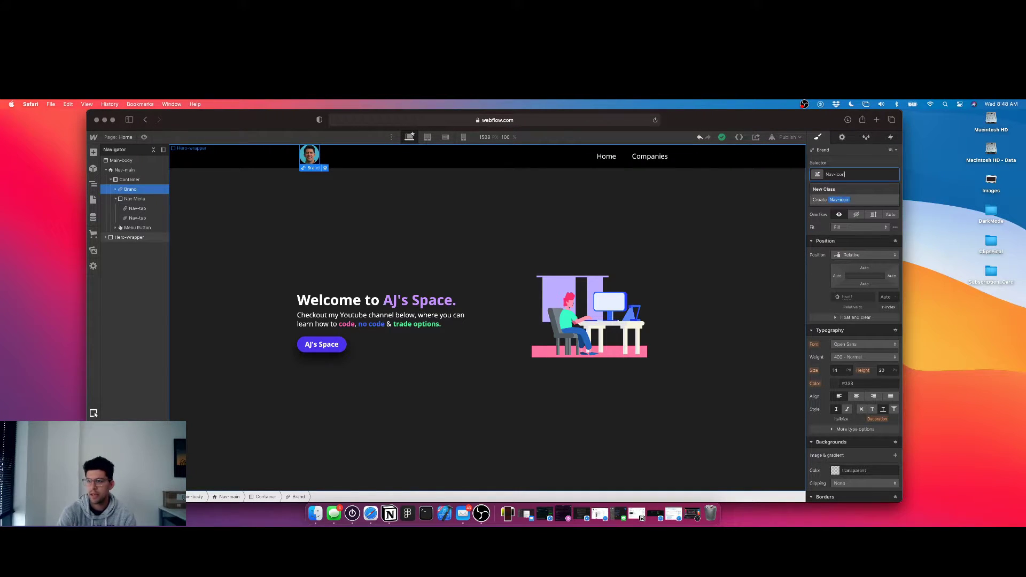
{"action": "key", "text": "Return"}
Give the portrait image inside Nav-icon a new Icon class.
{"action": "left_click", "coordinate": [117, 190]}
{"action": "left_click", "coordinate": [128, 199]}
{"action": "left_click", "coordinate": [817, 176]}
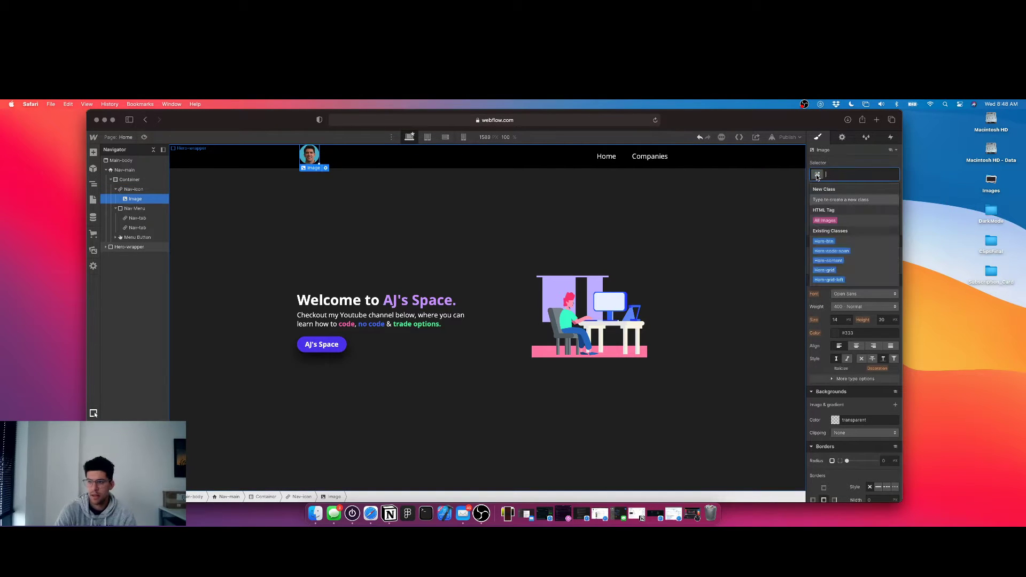
{"action": "type", "text": "Nav"}
{"action": "key", "text": "BackSpace"}
{"action": "key", "text": "BackSpace"}
{"action": "key", "text": "BackSpace"}
{"action": "key", "text": "BackSpace"}
{"action": "type", "text": "Icon"}
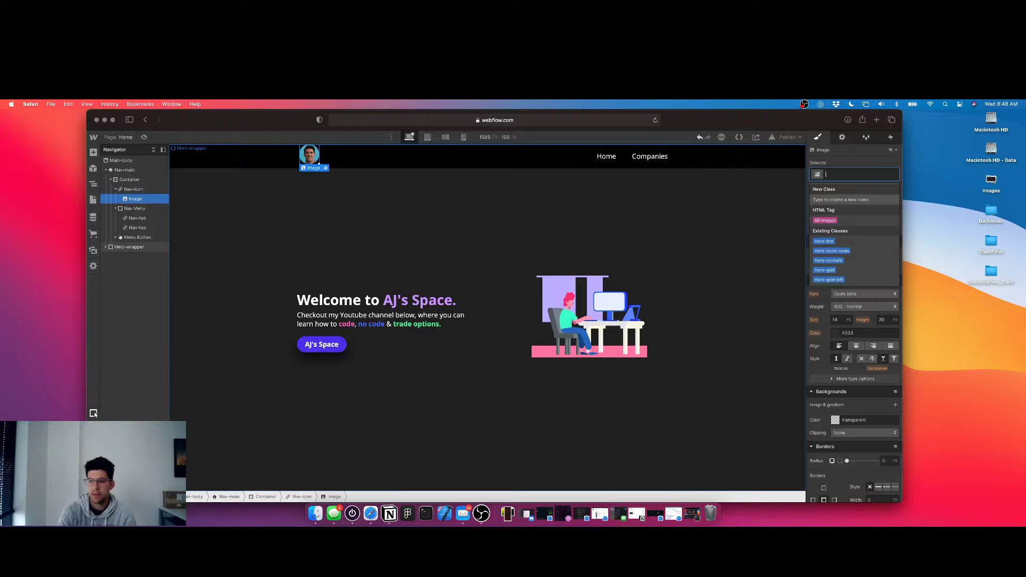
{"action": "key", "text": "Return"}
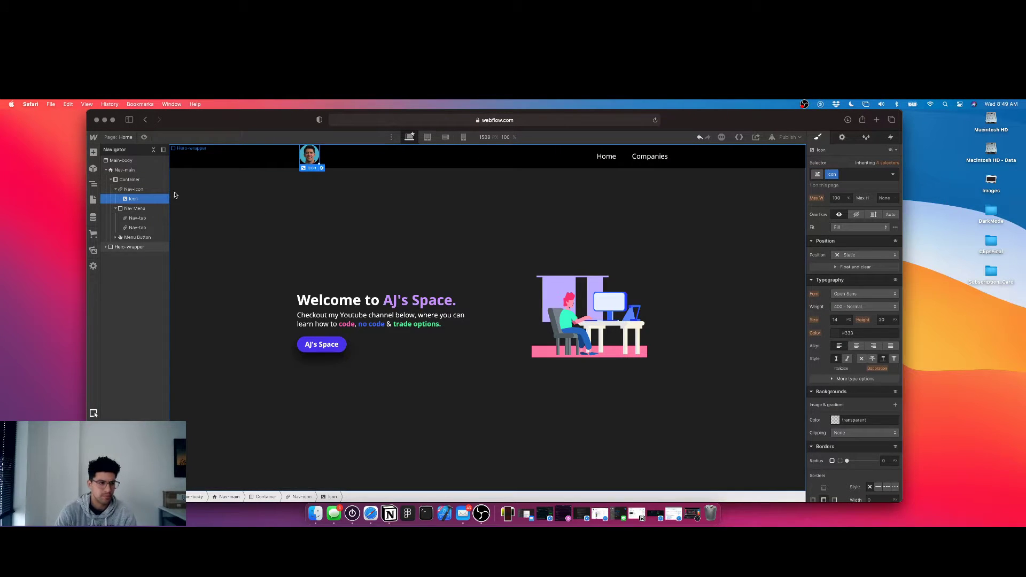
Set Nav-icon to block display with width 40 and height 40.
{"action": "left_click", "coordinate": [134, 189]}
{"action": "scroll", "coordinate": [857, 368], "scroll_direction": "up", "scroll_amount": 5}
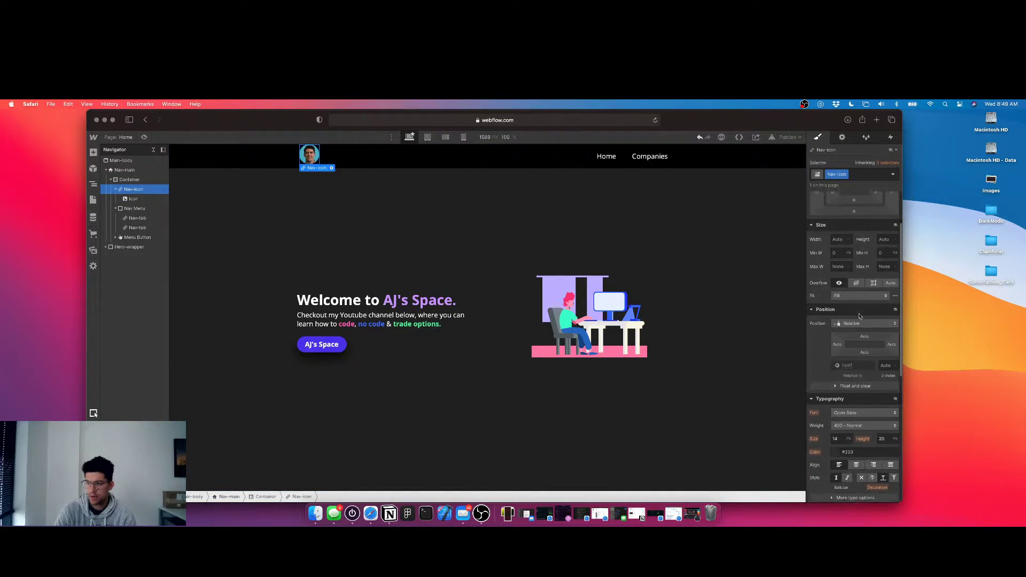
{"action": "left_click", "coordinate": [848, 212]}
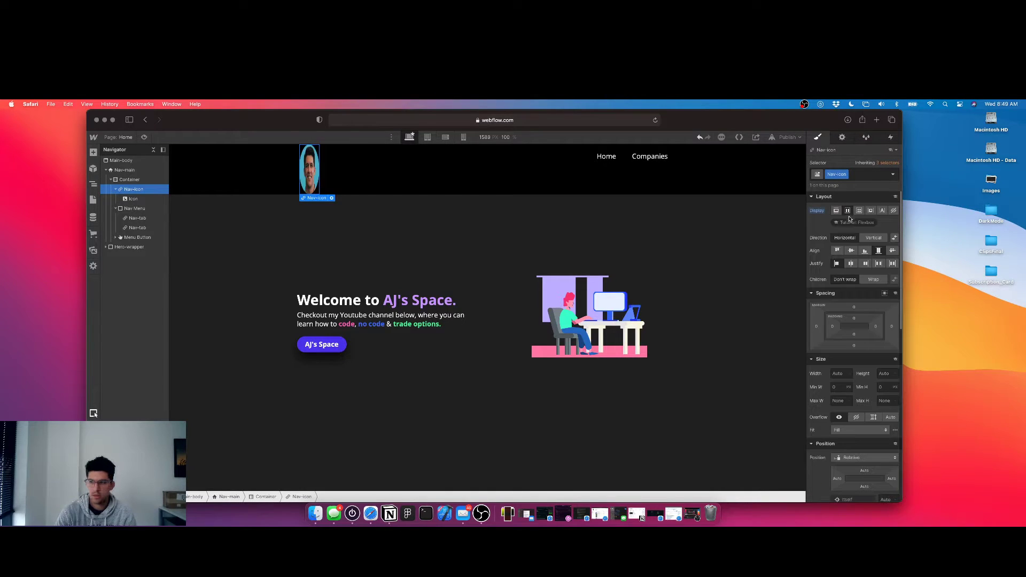
{"action": "left_click", "coordinate": [851, 251]}
{"action": "left_click", "coordinate": [851, 263]}
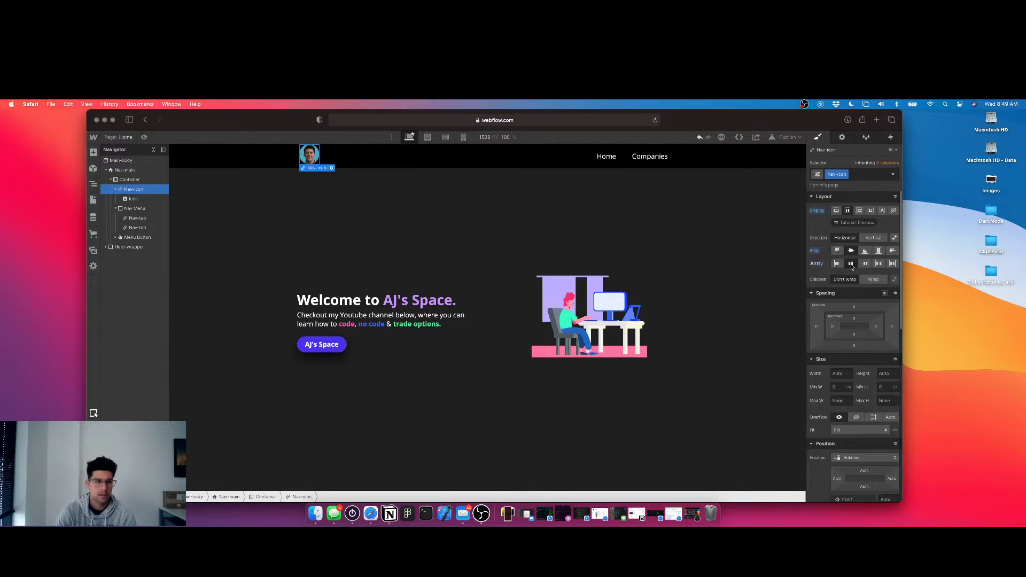
{"action": "left_click", "coordinate": [836, 211]}
{"action": "left_click", "coordinate": [132, 198]}
{"action": "left_click", "coordinate": [133, 189]}
{"action": "left_click", "coordinate": [843, 308]}
{"action": "key", "text": "Tab"}
{"action": "type", "text": "40"}
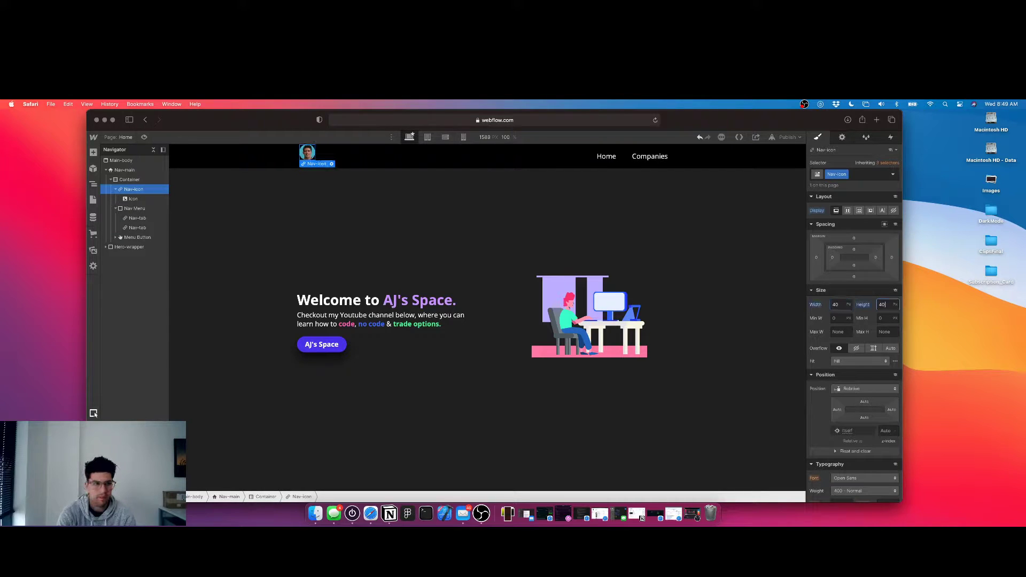
Make the navbar Container a flex row, vertically centred, with items justified Space Between.
{"action": "left_click", "coordinate": [342, 156]}
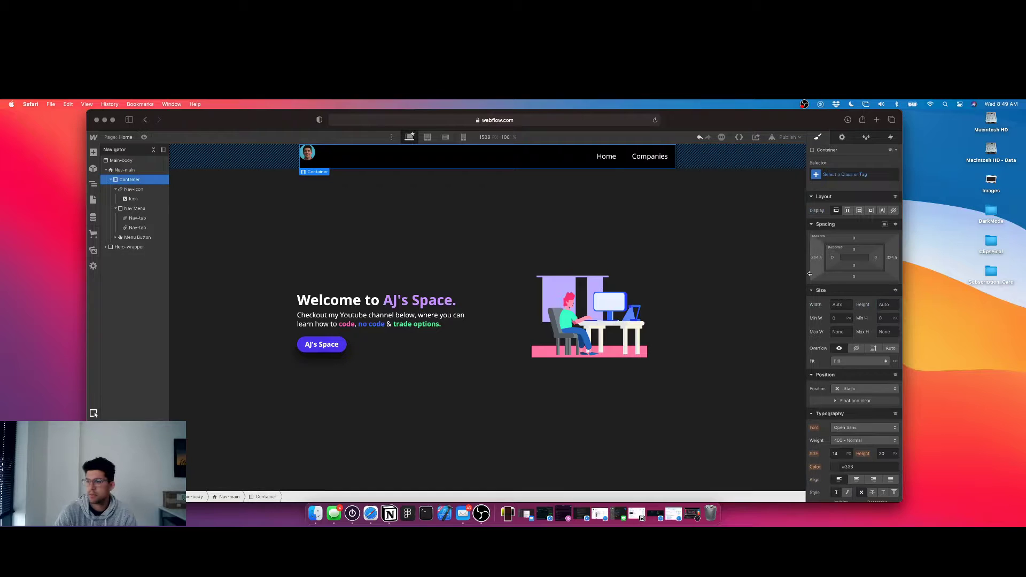
{"action": "left_click", "coordinate": [848, 211]}
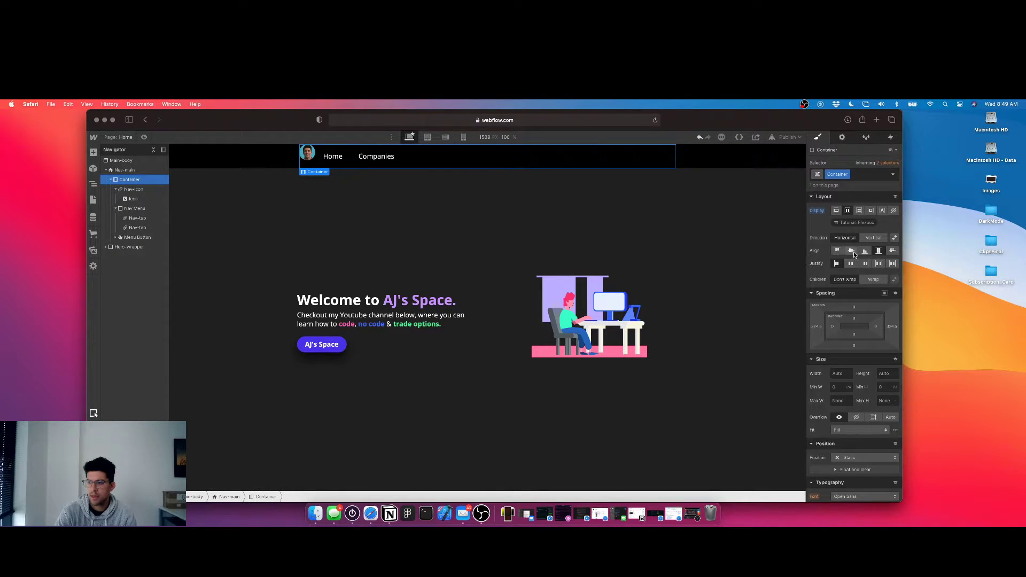
{"action": "left_click", "coordinate": [879, 263]}
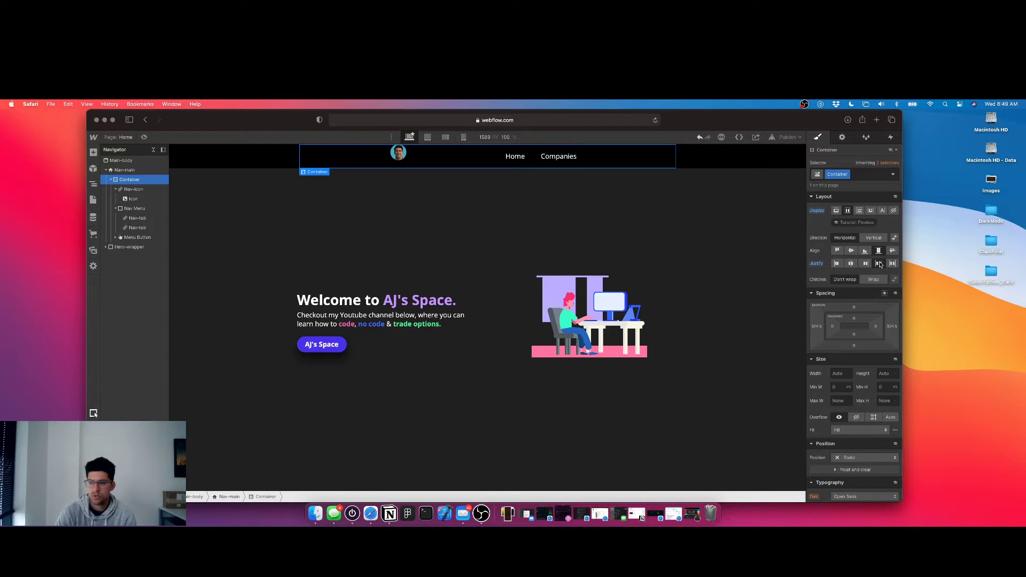
{"action": "left_click", "coordinate": [892, 264]}
{"action": "left_click", "coordinate": [878, 264]}
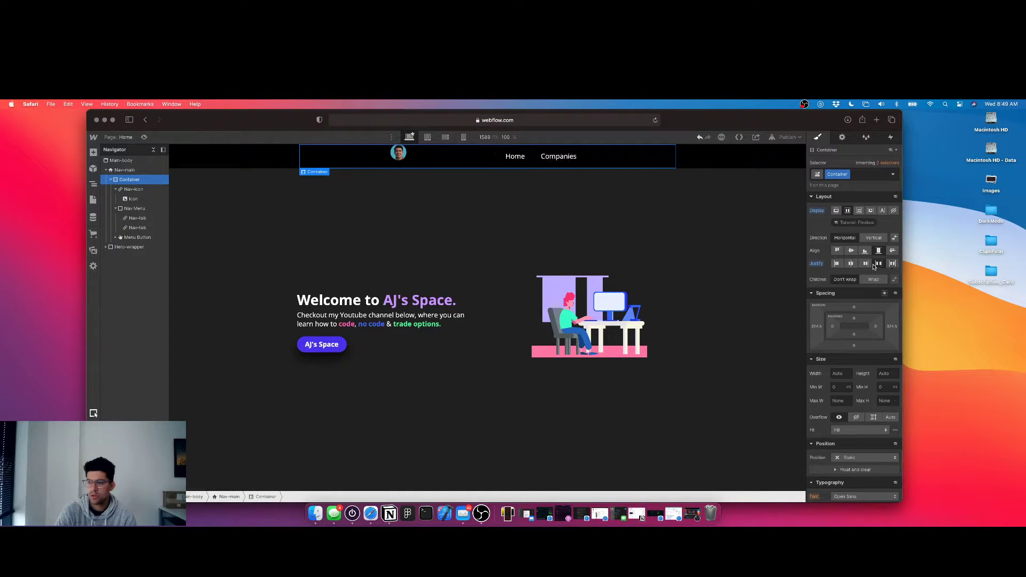
{"action": "left_click", "coordinate": [837, 263]}
{"action": "left_click", "coordinate": [851, 264]}
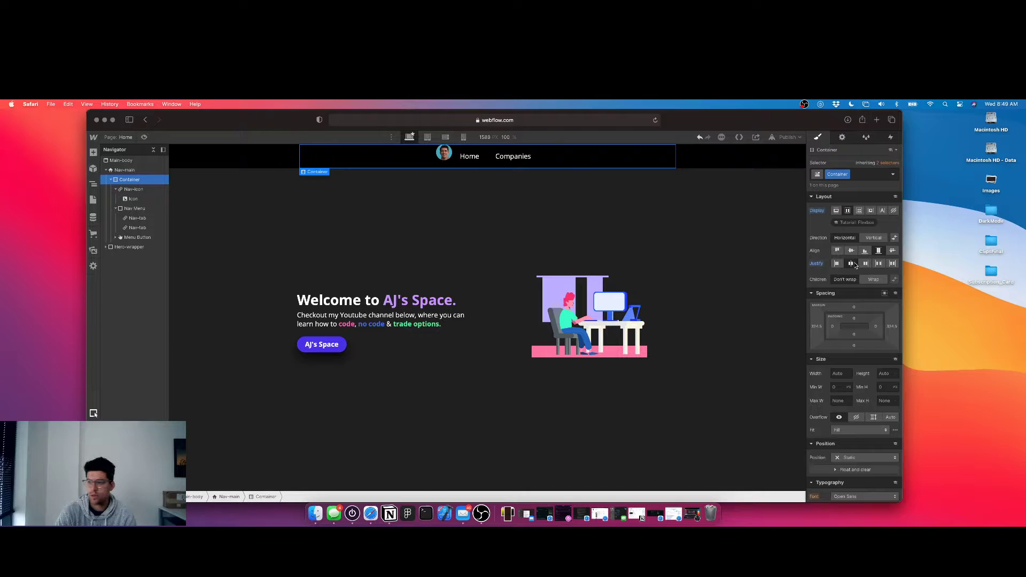
{"action": "left_click", "coordinate": [851, 251]}
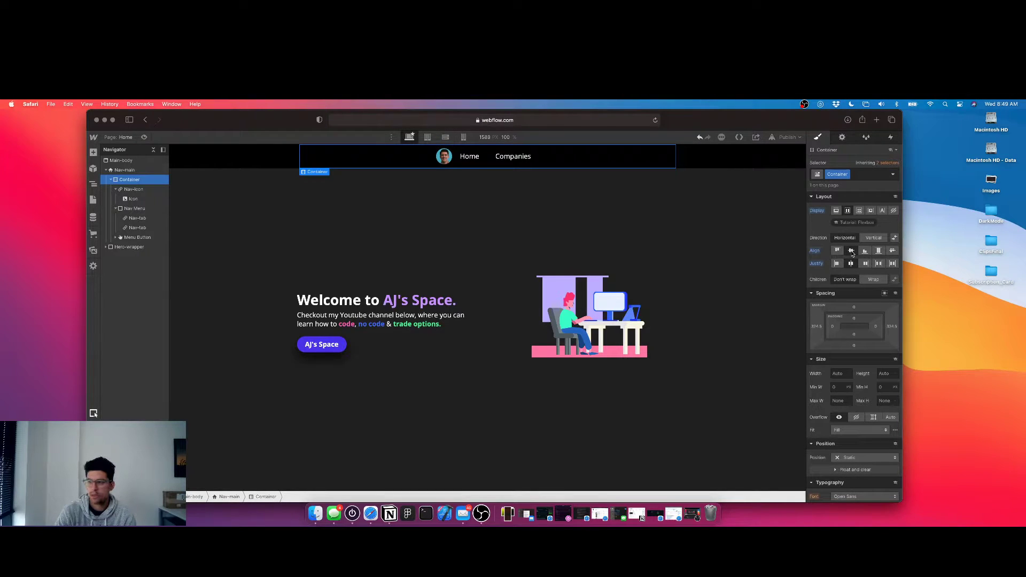
{"action": "left_click", "coordinate": [879, 264]}
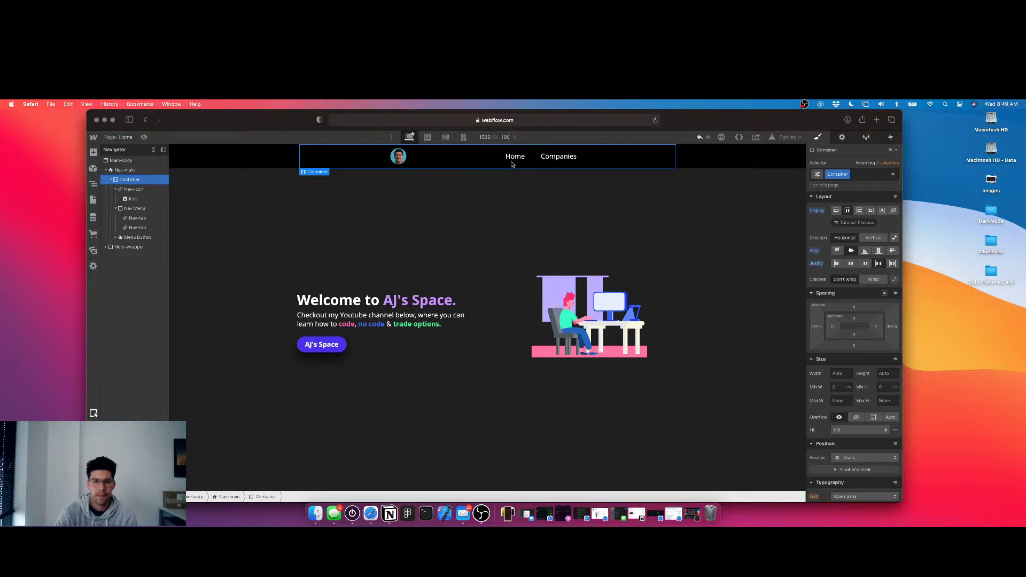
Set the navbar Container to block display and give Nav-icon an auto top margin.
{"action": "left_click", "coordinate": [833, 211]}
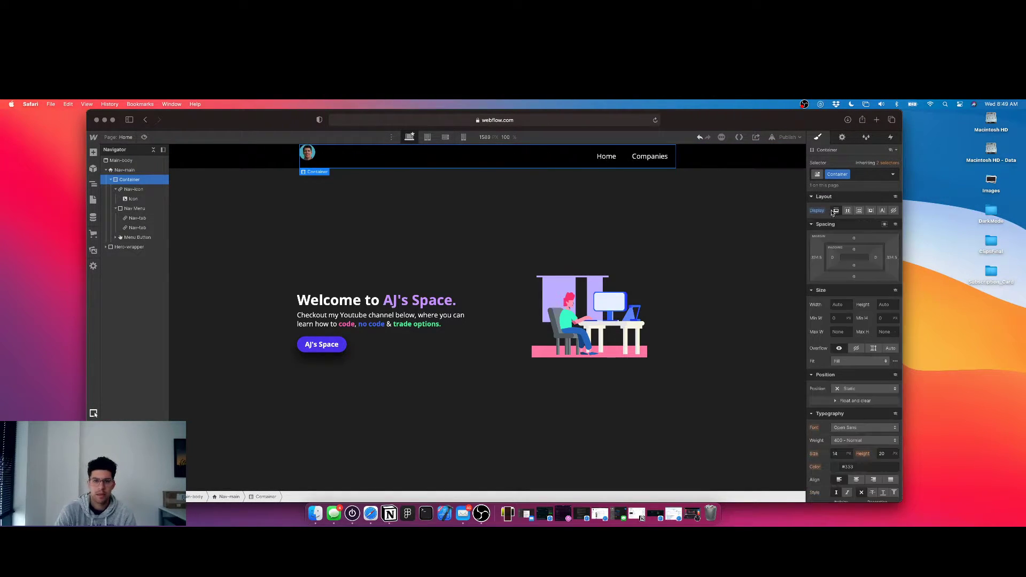
{"action": "left_click", "coordinate": [313, 156]}
{"action": "left_click", "coordinate": [134, 189]}
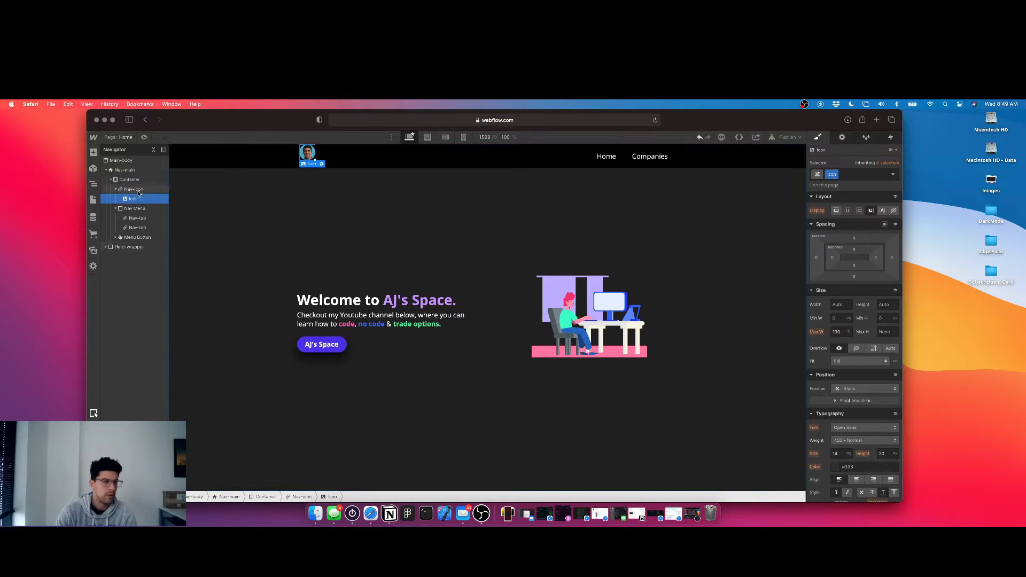
{"action": "left_click", "coordinate": [854, 239]}
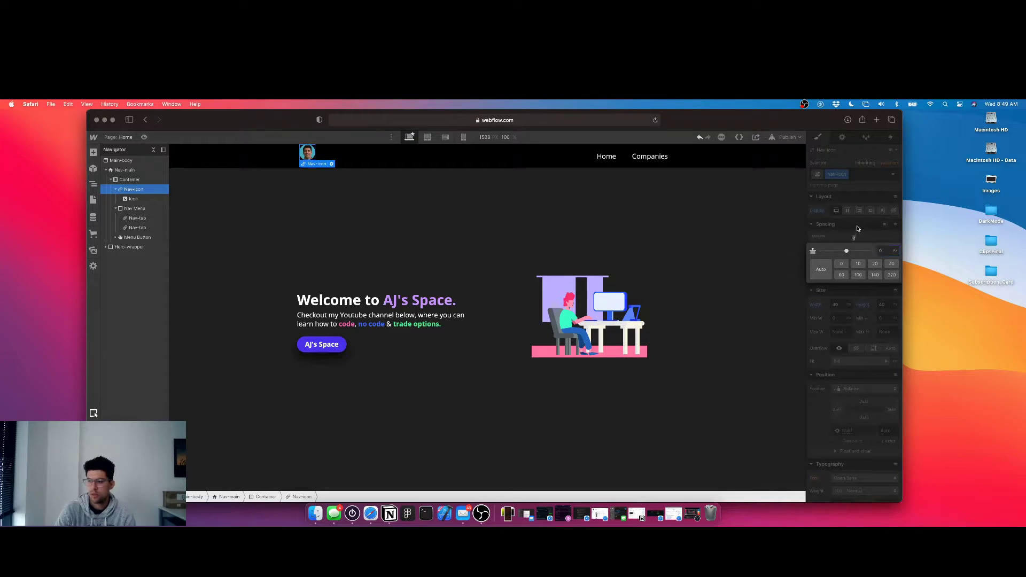
{"action": "left_click", "coordinate": [854, 234]}
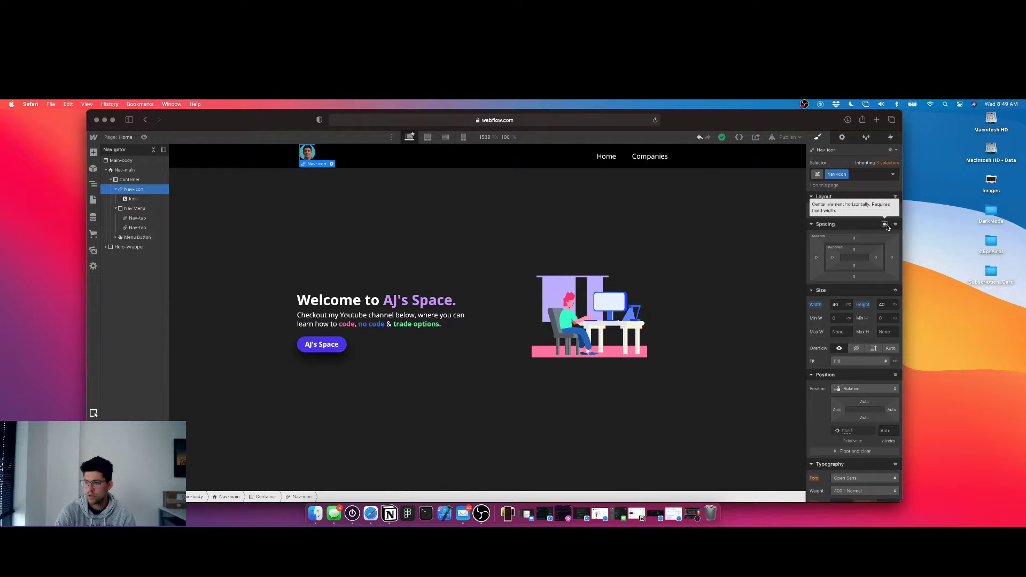
{"action": "left_click", "coordinate": [854, 237]}
{"action": "type", "text": "auto"}
{"action": "key", "text": "Return"}
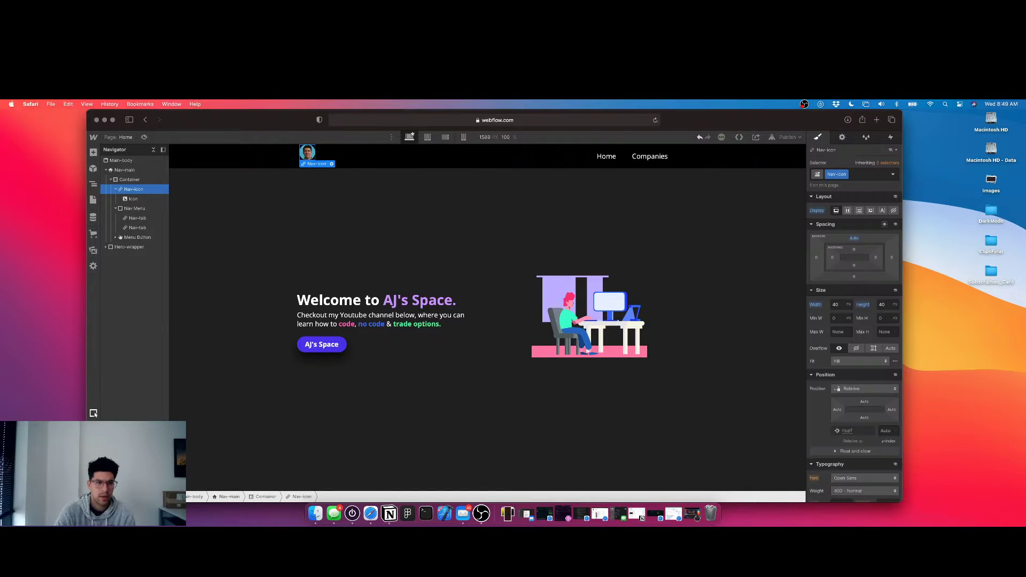
Set Nav-icon's bottom margin to auto and its top margin to 1vh.
{"action": "left_click", "coordinate": [854, 277]}
{"action": "type", "text": "au"}
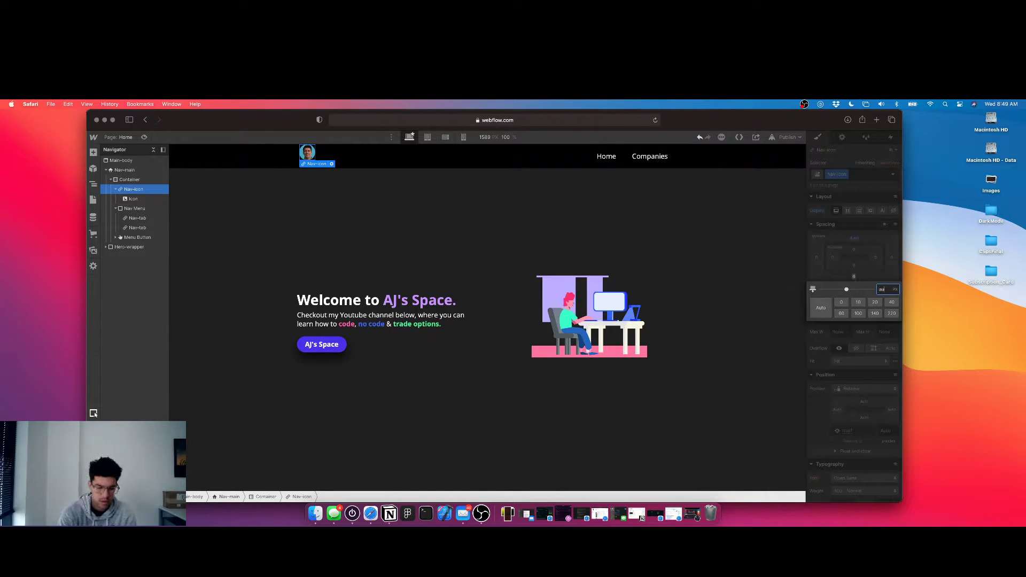
{"action": "type", "text": "to"}
{"action": "key", "text": "Return"}
{"action": "left_click", "coordinate": [852, 239]}
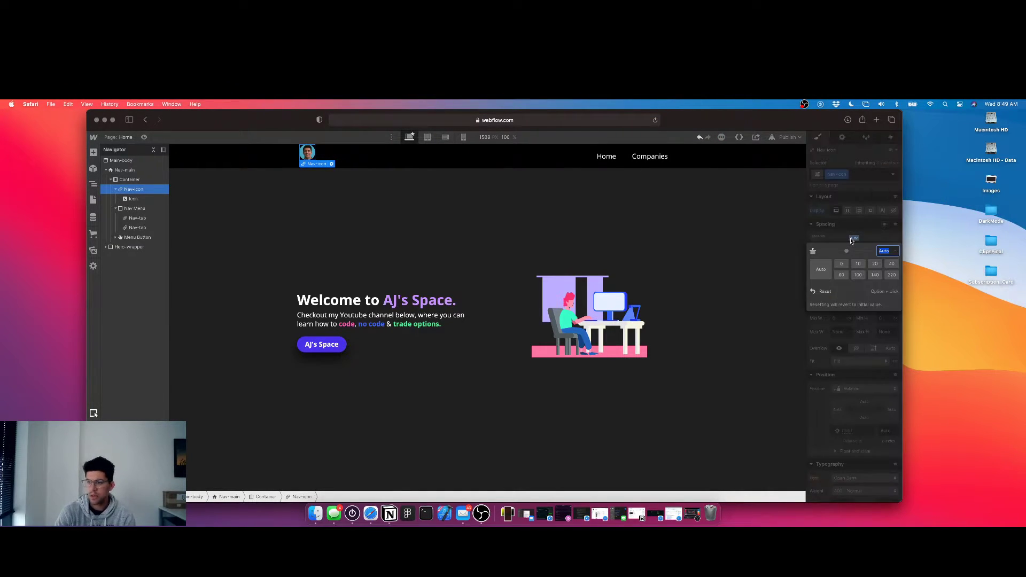
{"action": "type", "text": "1"}
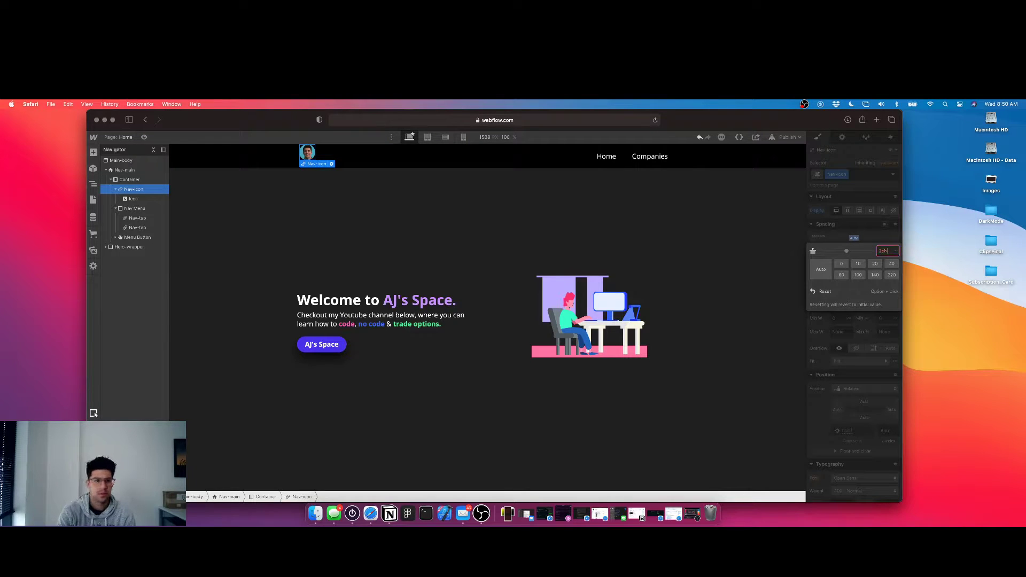
{"action": "key", "text": "Return"}
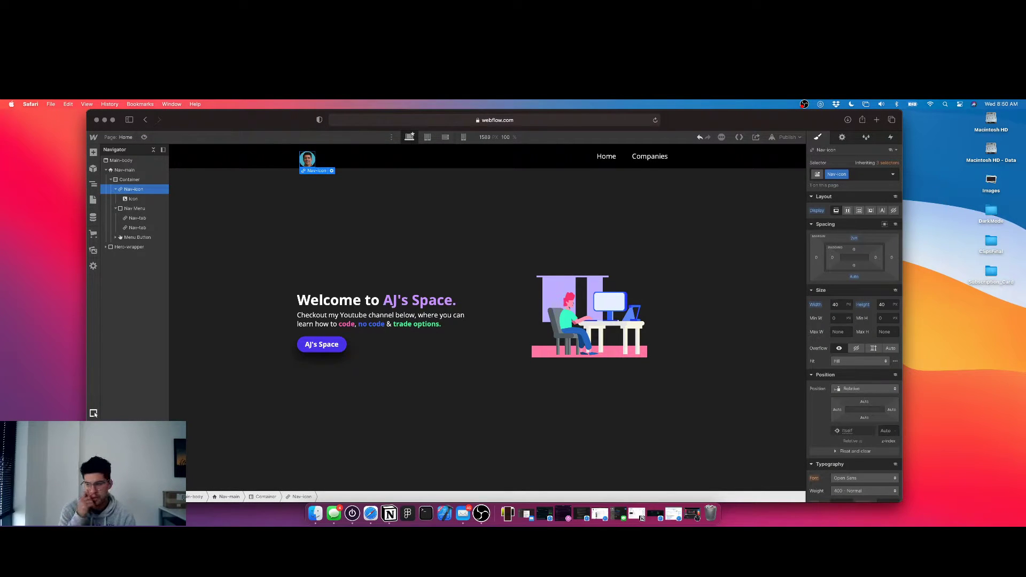
{"action": "left_click", "coordinate": [854, 239]}
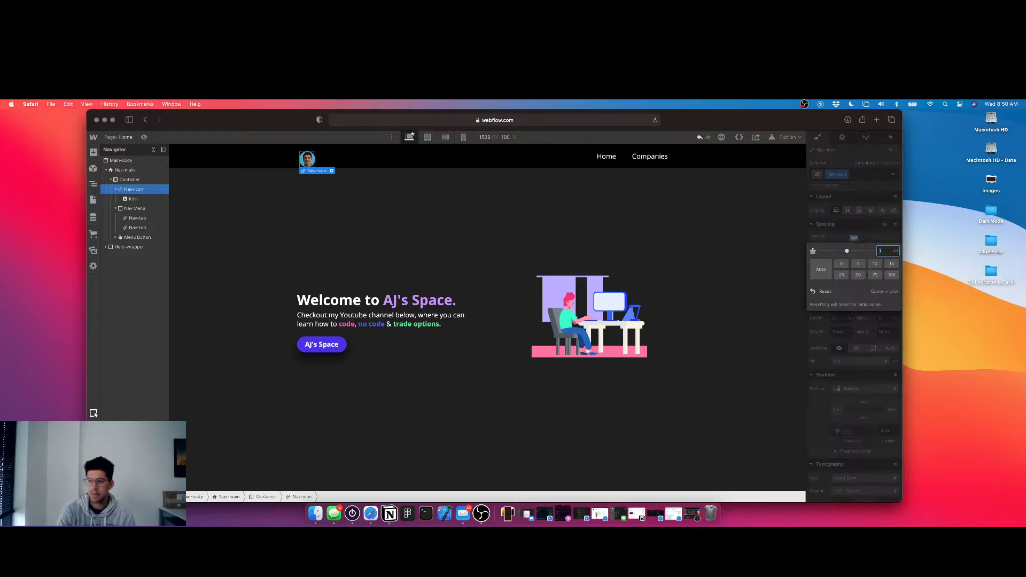
{"action": "key", "text": "Return"}
{"action": "left_click", "coordinate": [387, 232]}
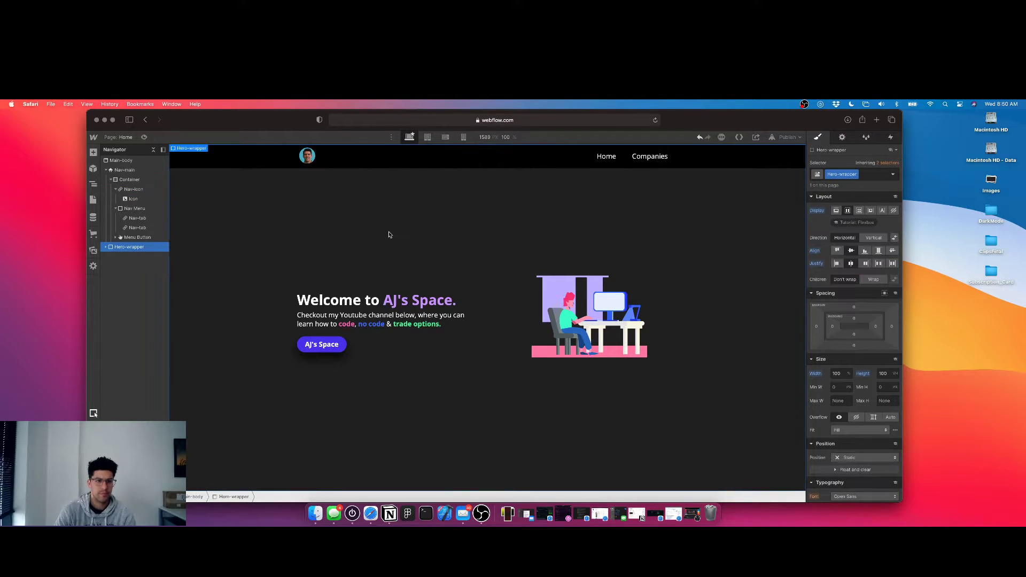
Insert a Div Block into Main-body and give it the class Company-wrapper.
{"action": "left_click", "coordinate": [106, 170]}
{"action": "left_click", "coordinate": [113, 161]}
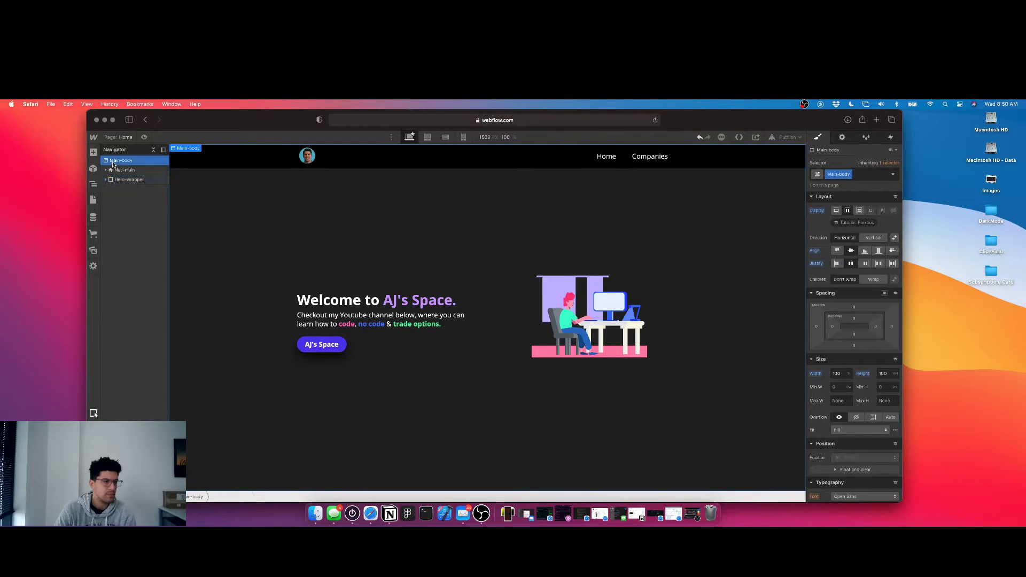
{"action": "key", "text": "super+e"}
{"action": "type", "text": "div"}
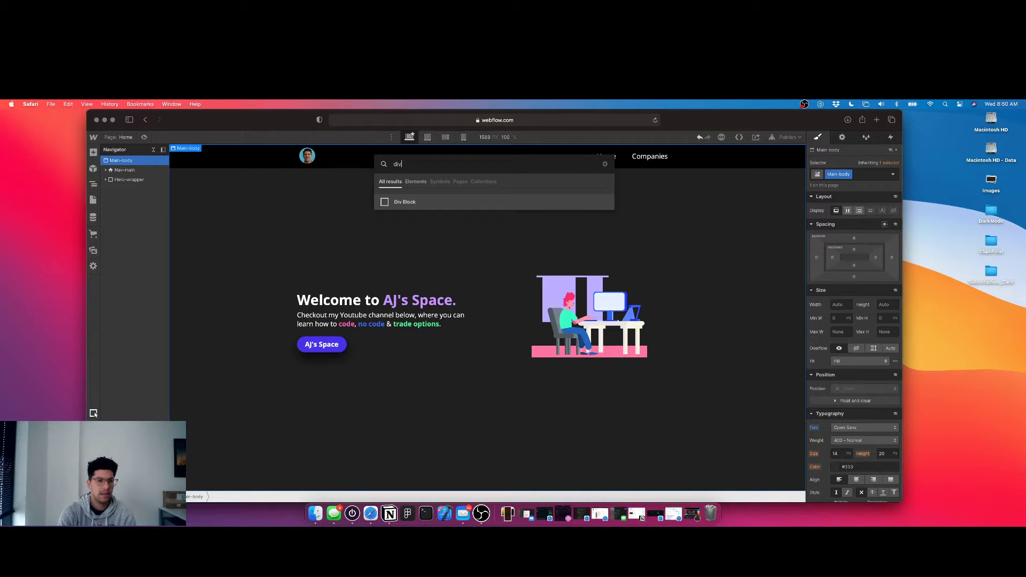
{"action": "key", "text": "Return"}
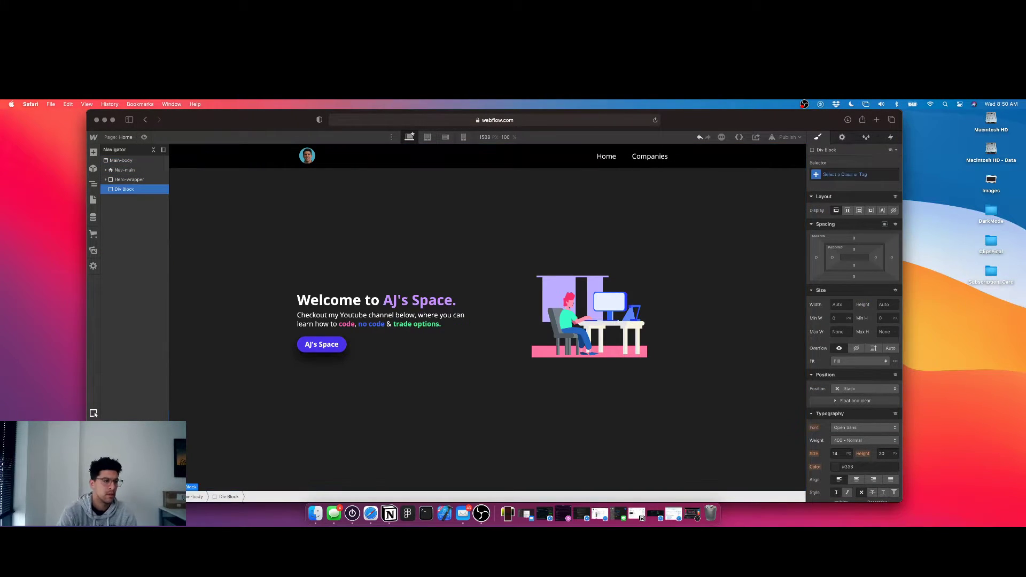
{"action": "left_click", "coordinate": [815, 174]}
{"action": "type", "text": "Company-Wrapper"}
{"action": "key", "text": "Return"}
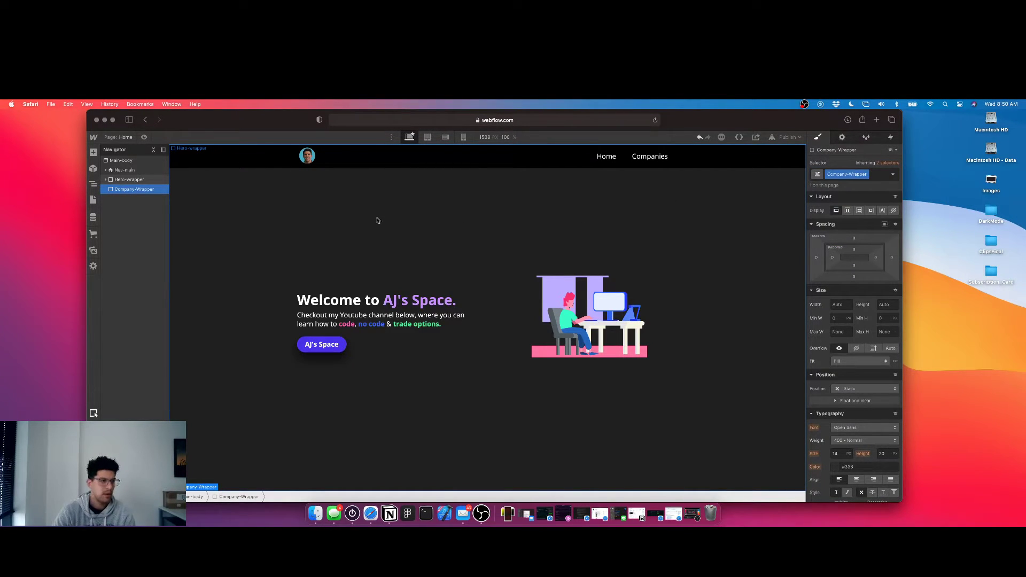
{"action": "double_click", "coordinate": [853, 175]}
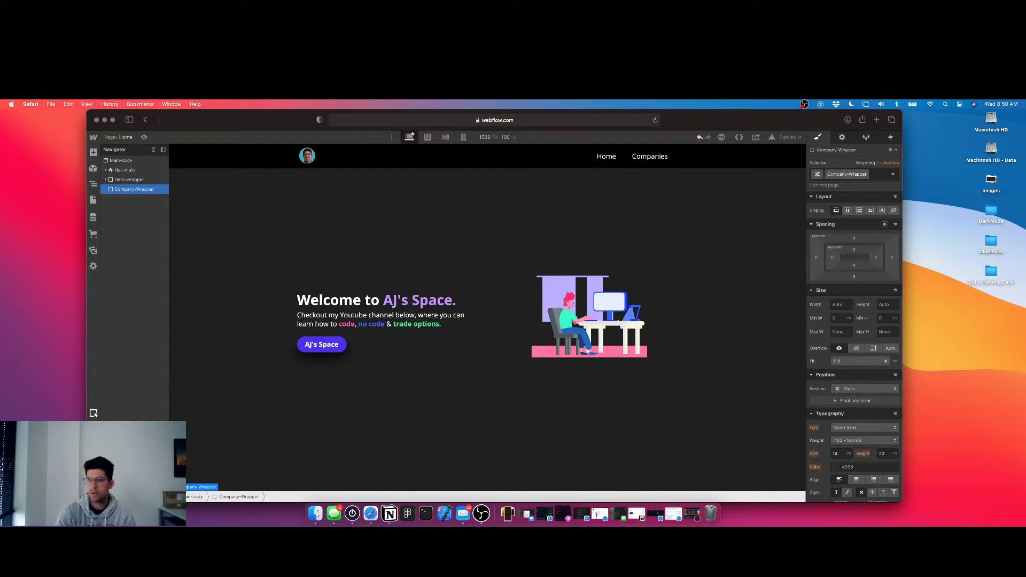
{"action": "key", "text": "BackSpace"}
{"action": "type", "text": "w"}
{"action": "key", "text": "Return"}
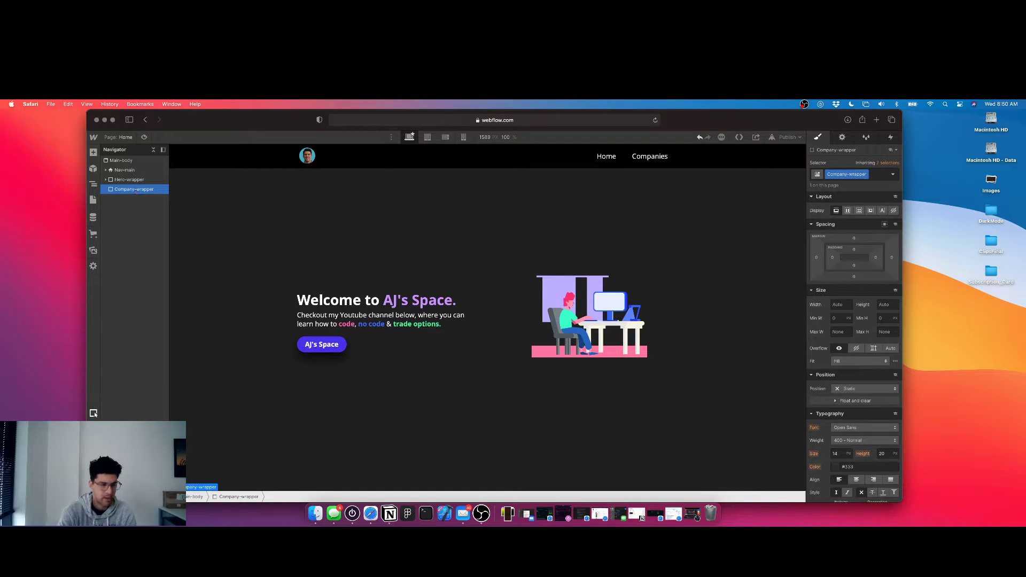
Nest a second Div Block inside it, classed Company-content.
{"action": "key", "text": "super+e"}
{"action": "type", "text": "div"}
{"action": "key", "text": "Return"}
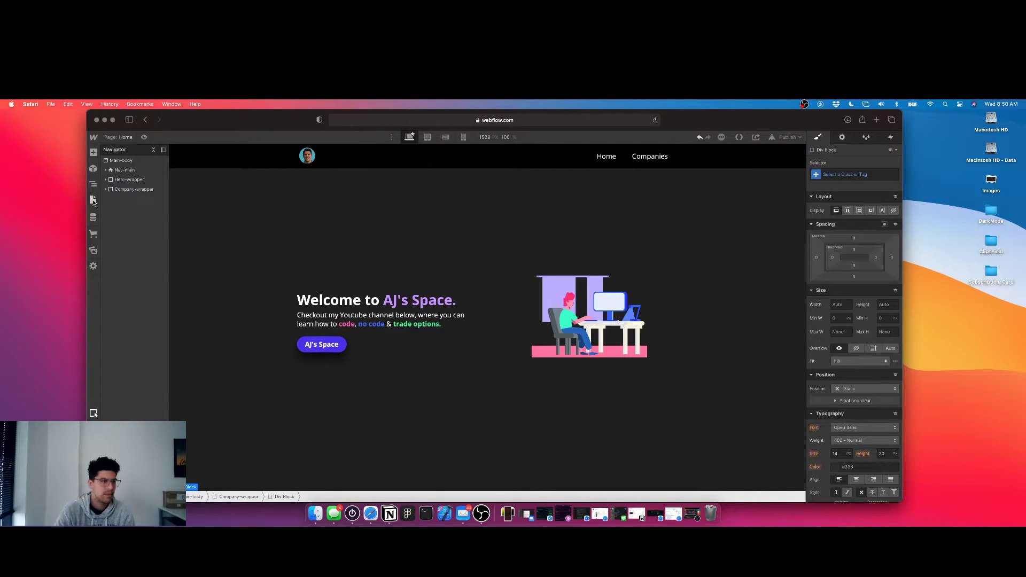
{"action": "left_click", "coordinate": [105, 189]}
{"action": "key", "text": "super+Return"}
{"action": "type", "text": "Company0"}
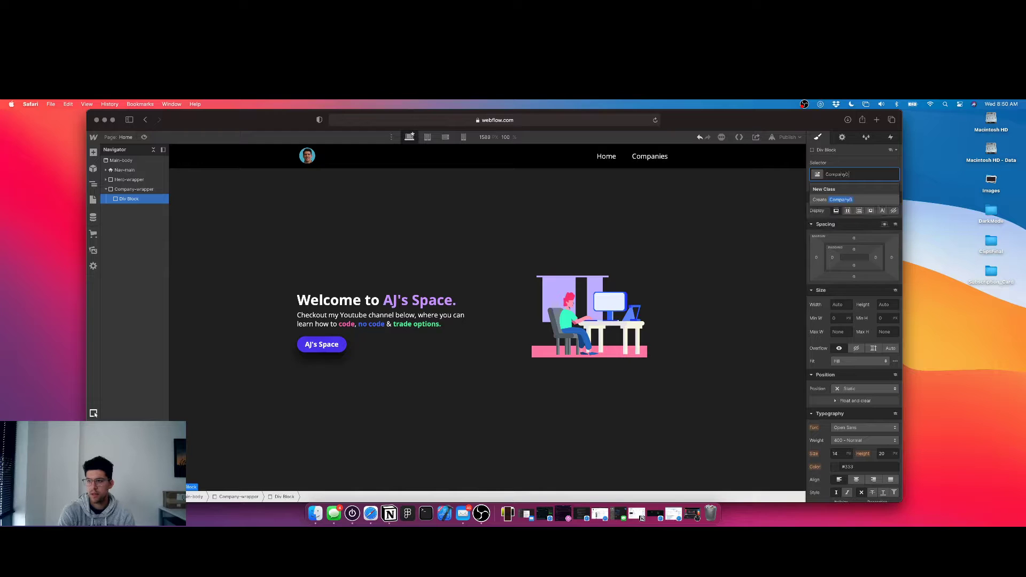
{"action": "key", "text": "BackSpace"}
{"action": "type", "text": "-content"}
{"action": "key", "text": "Return"}
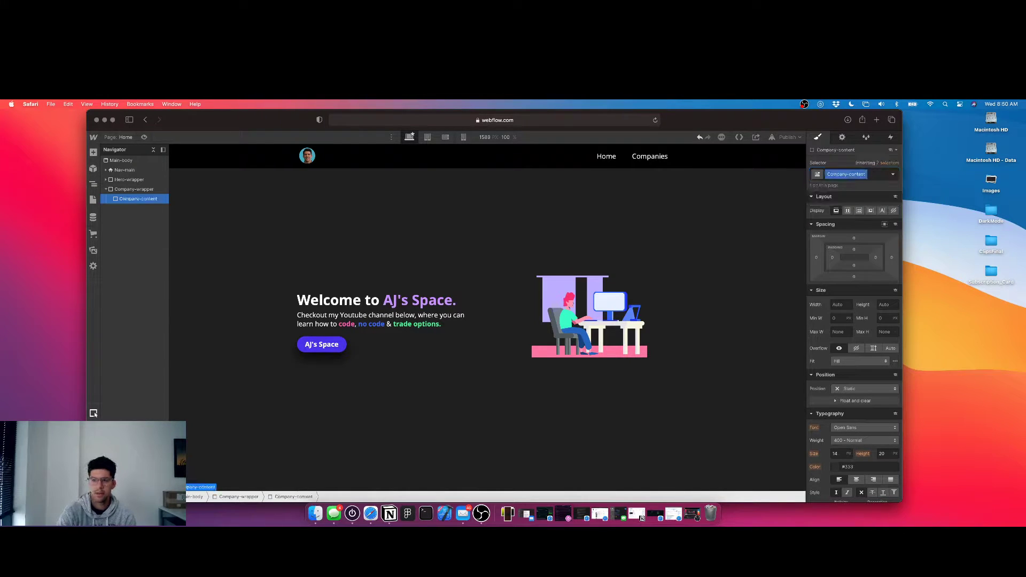
{"action": "scroll", "coordinate": [588, 299], "scroll_direction": "down", "scroll_amount": 1}
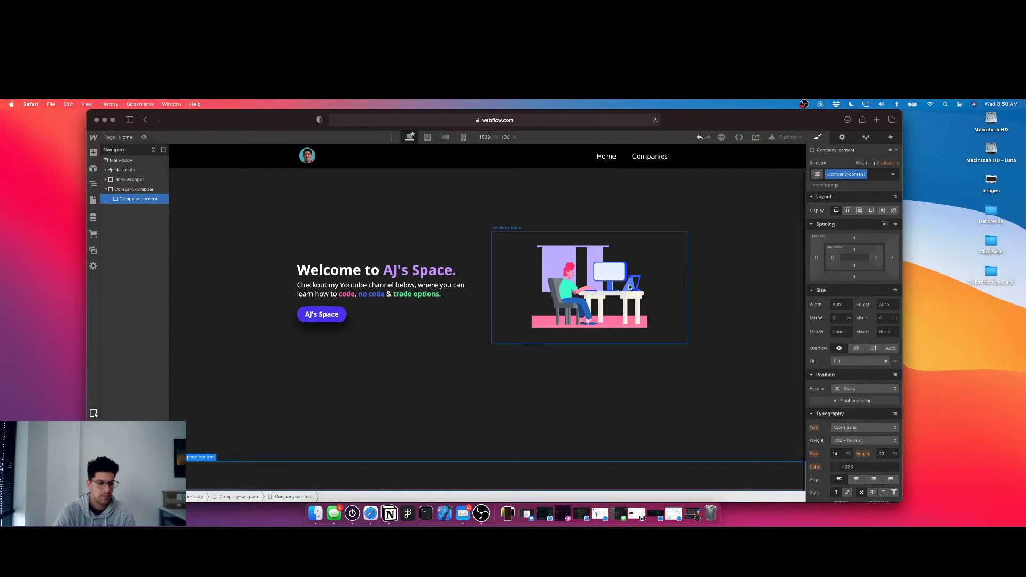
Set Company-wrapper's height to 100.
{"action": "left_click", "coordinate": [134, 189]}
{"action": "left_click", "coordinate": [881, 305]}
{"action": "type", "text": "100"}
{"action": "scroll", "coordinate": [565, 415], "scroll_direction": "down", "scroll_amount": 4}
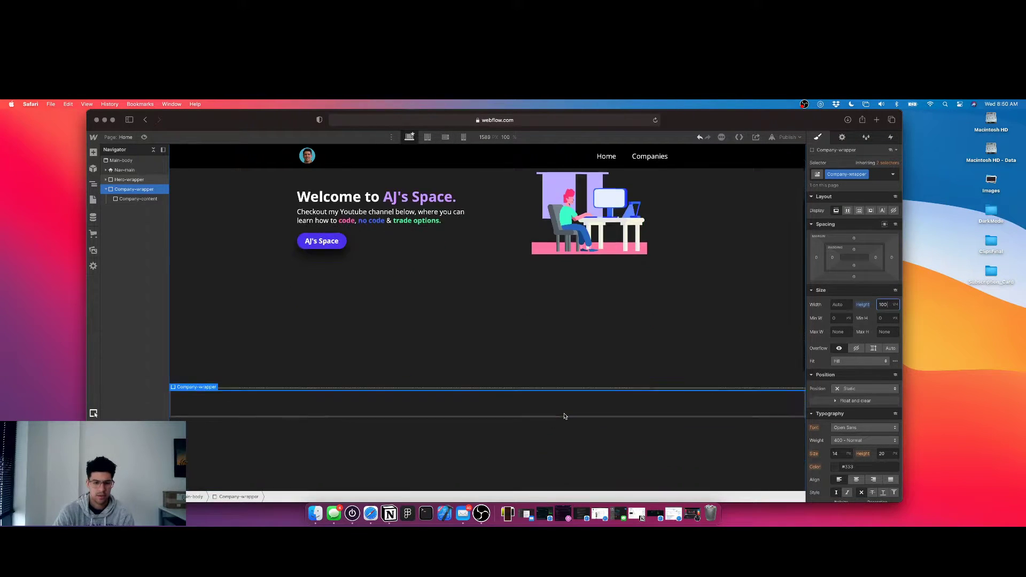
Size Company-content to 100% height and 1000 px width.
{"action": "left_click", "coordinate": [132, 198]}
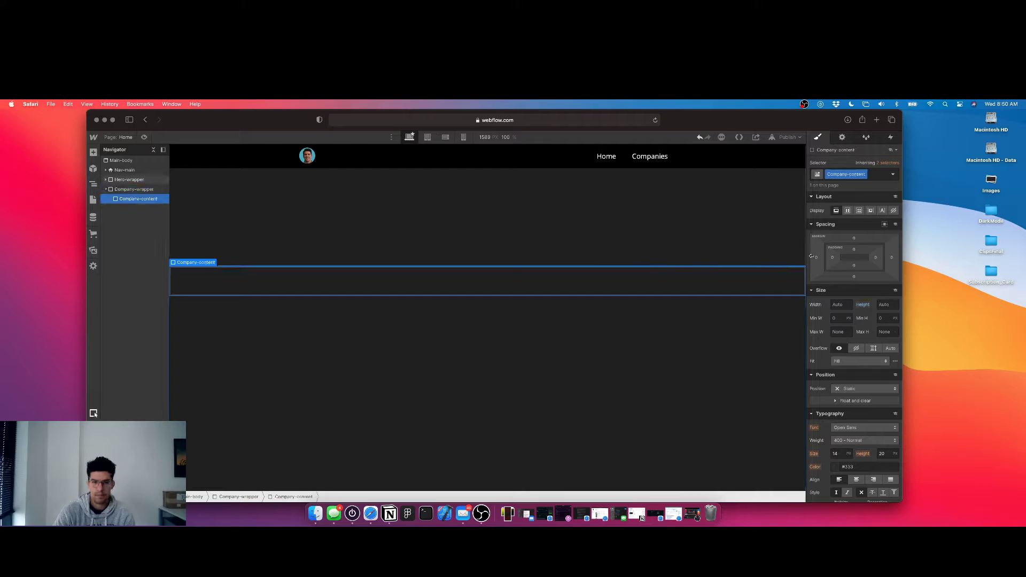
{"action": "left_click", "coordinate": [884, 306]}
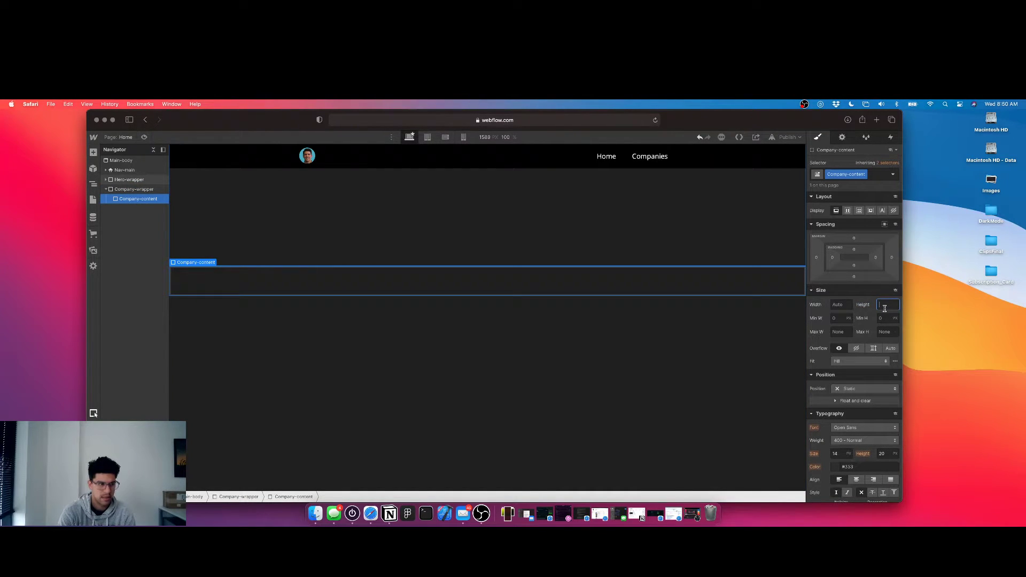
{"action": "type", "text": "100"}
{"action": "key", "text": "Return"}
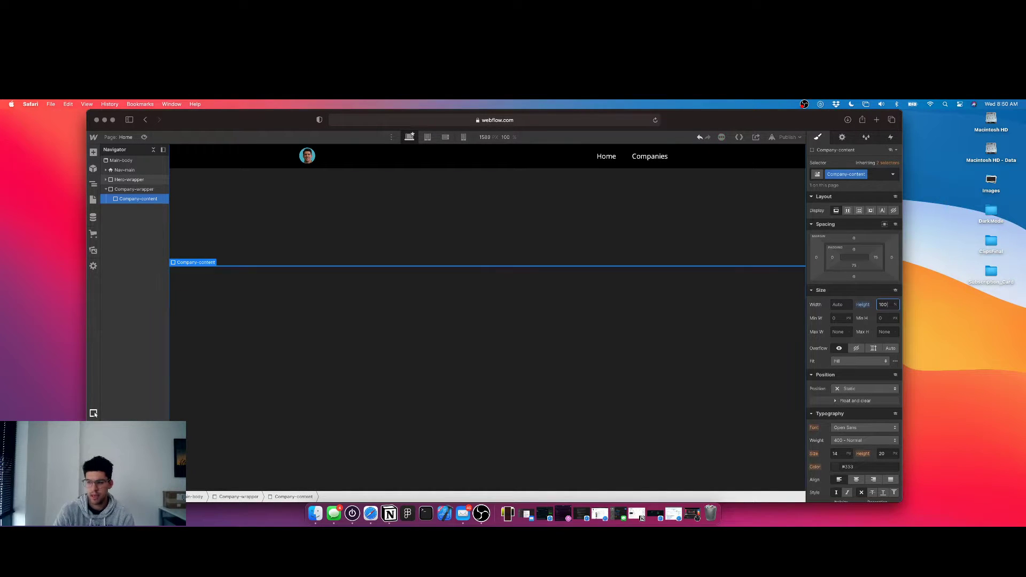
{"action": "left_click", "coordinate": [841, 305]}
{"action": "type", "text": "1000"}
{"action": "key", "text": "Return"}
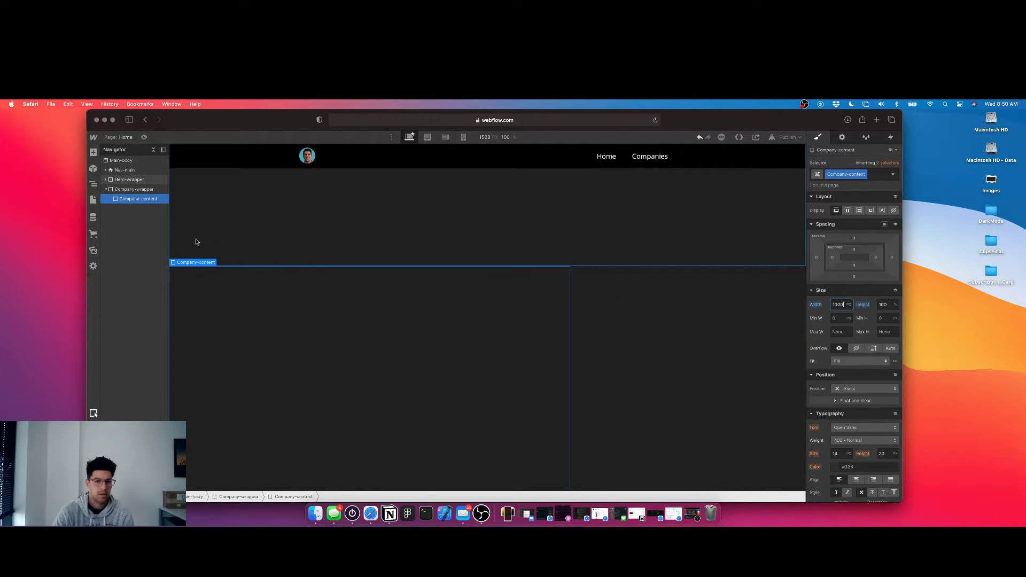
Make Company-wrapper a flex container centring its content horizontally and vertically.
{"action": "left_click", "coordinate": [134, 189]}
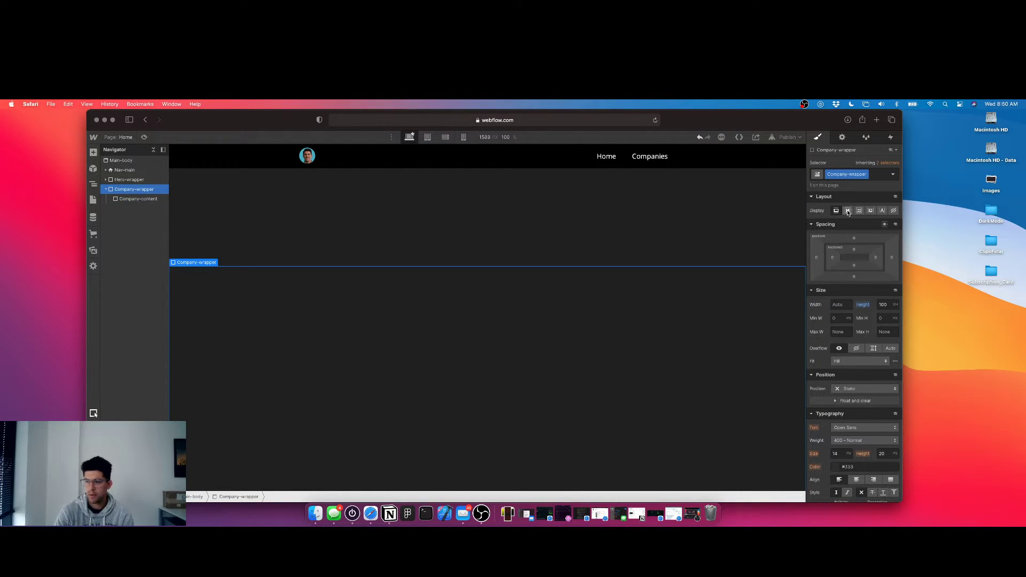
{"action": "left_click", "coordinate": [847, 211]}
{"action": "left_click", "coordinate": [851, 264]}
{"action": "left_click", "coordinate": [851, 250]}
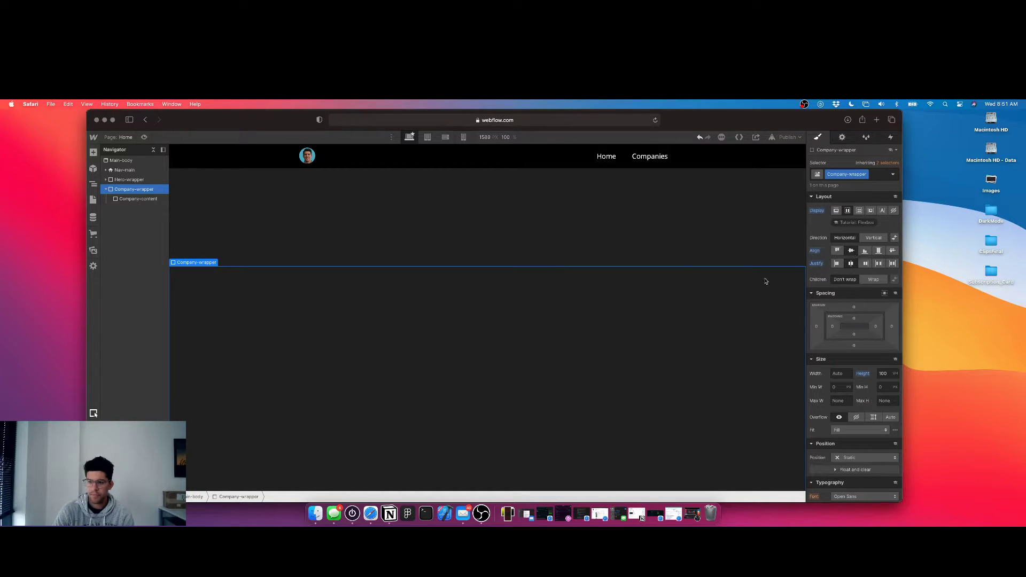
Scroll the canvas to check the centred Company-content block.
{"action": "left_click", "coordinate": [494, 355]}
{"action": "scroll", "coordinate": [495, 356], "scroll_direction": "down", "scroll_amount": 4}
{"action": "scroll", "coordinate": [495, 356], "scroll_direction": "up", "scroll_amount": 2}
{"action": "left_click", "coordinate": [133, 189]}
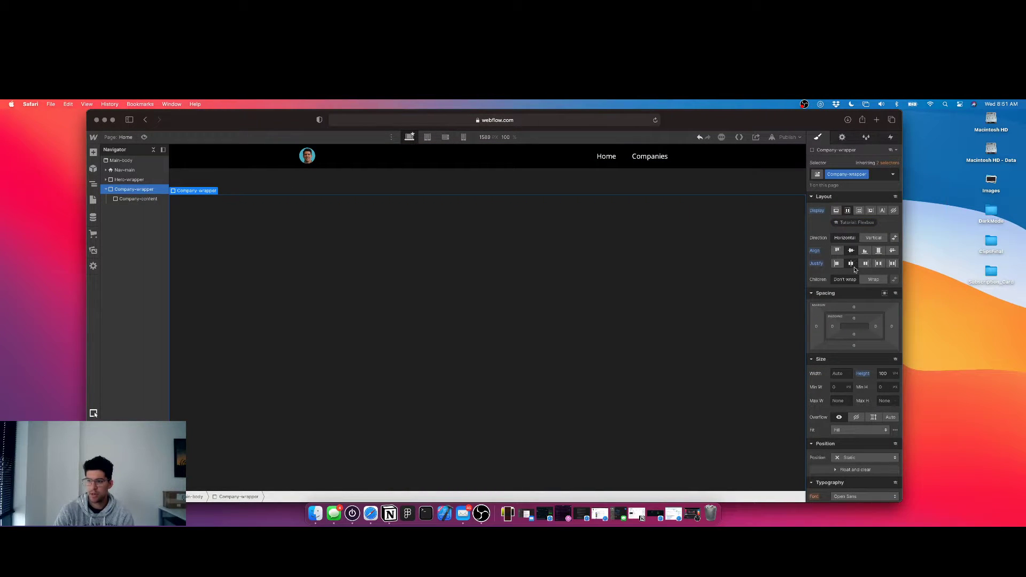
{"action": "left_click", "coordinate": [336, 297]}
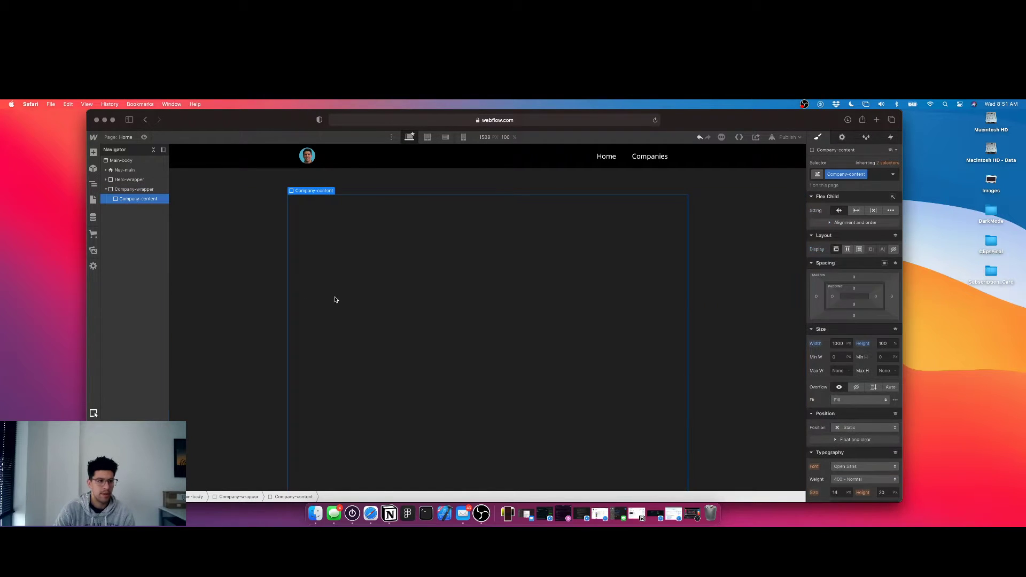
{"action": "scroll", "coordinate": [487, 328], "scroll_direction": "down", "scroll_amount": 2}
{"action": "scroll", "coordinate": [485, 329], "scroll_direction": "up", "scroll_amount": 1}
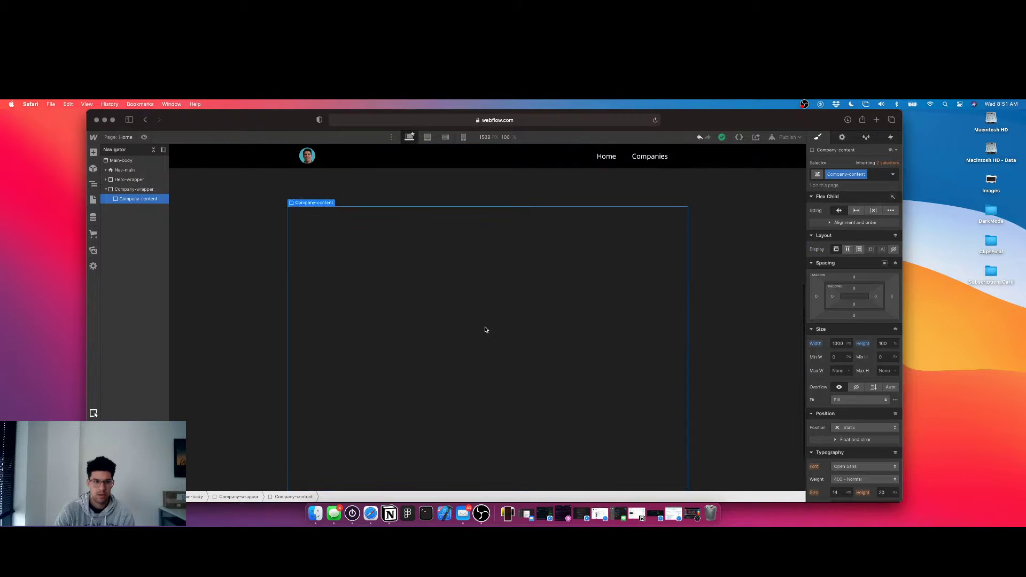
{"action": "scroll", "coordinate": [485, 329], "scroll_direction": "down", "scroll_amount": 1}
{"action": "scroll", "coordinate": [485, 330], "scroll_direction": "up", "scroll_amount": 2}
{"action": "scroll", "coordinate": [486, 329], "scroll_direction": "down", "scroll_amount": 2}
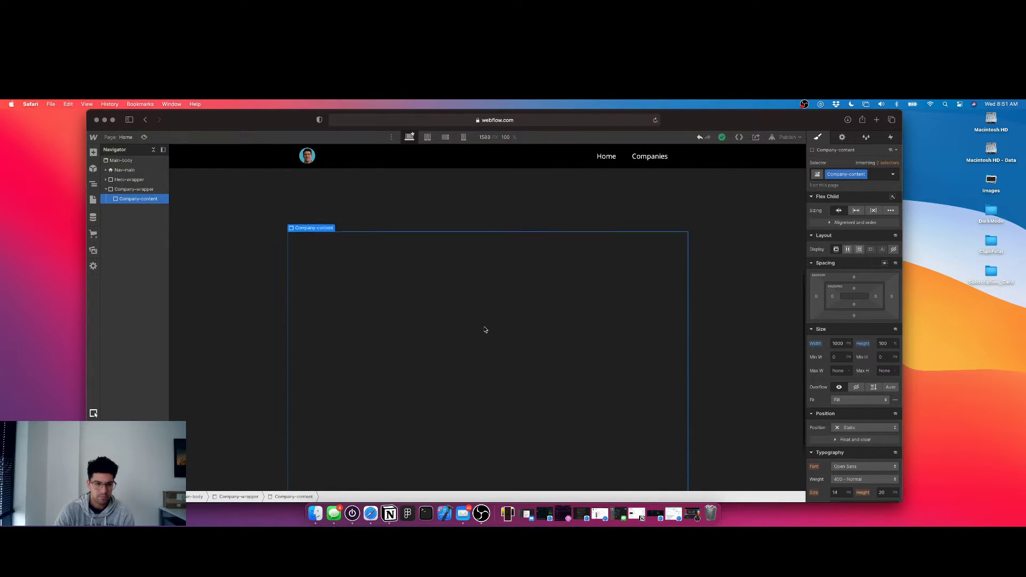
Insert a grid with three columns and one row, classed Company-grid.
{"action": "key", "text": "super+e"}
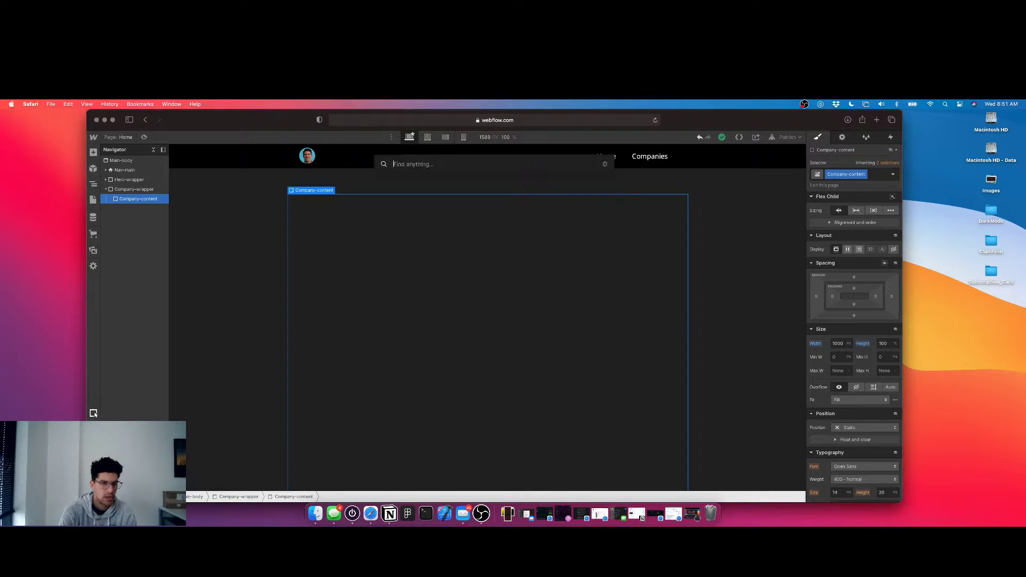
{"action": "type", "text": "grid"}
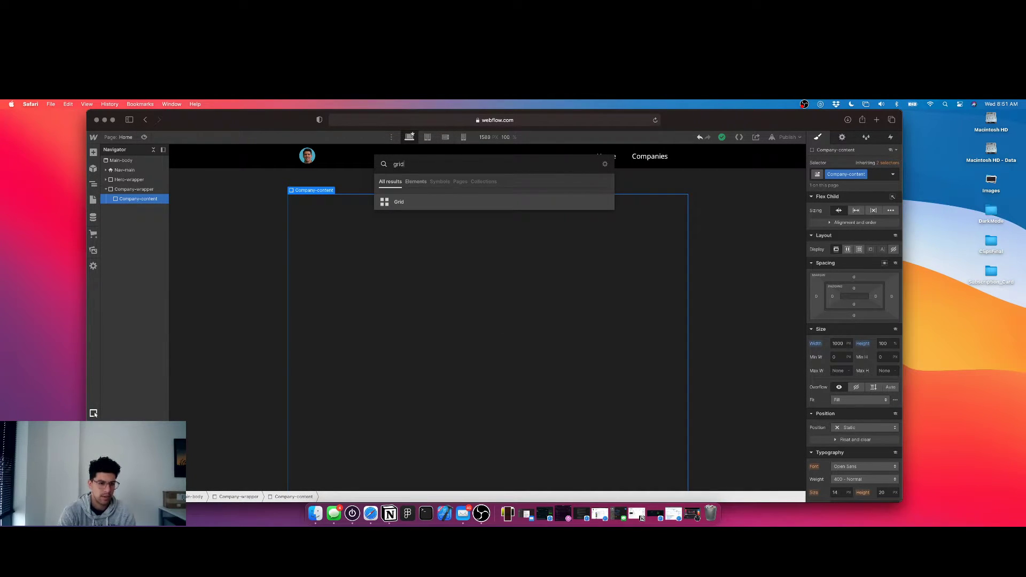
{"action": "key", "text": "Return"}
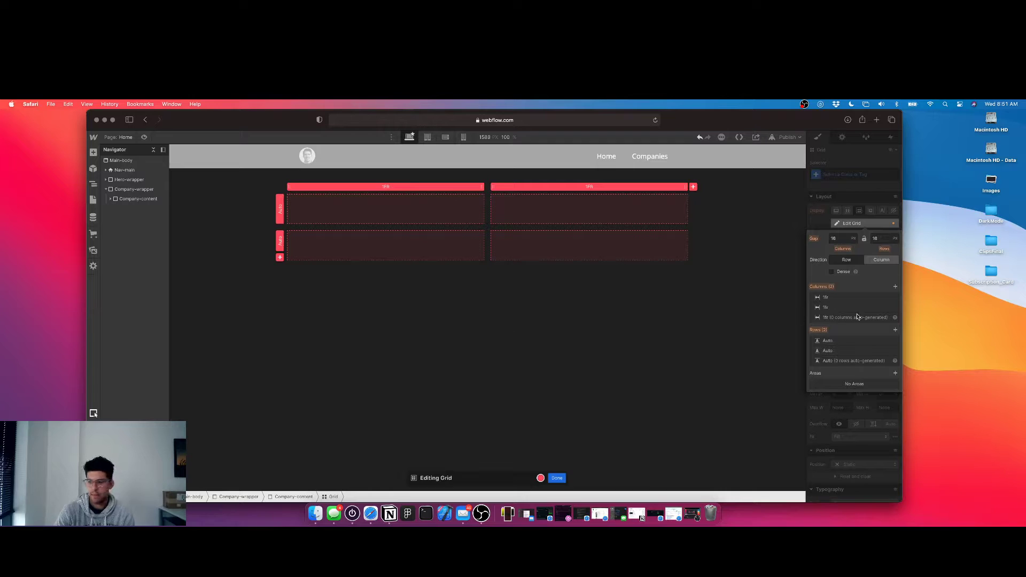
{"action": "left_click", "coordinate": [895, 286]}
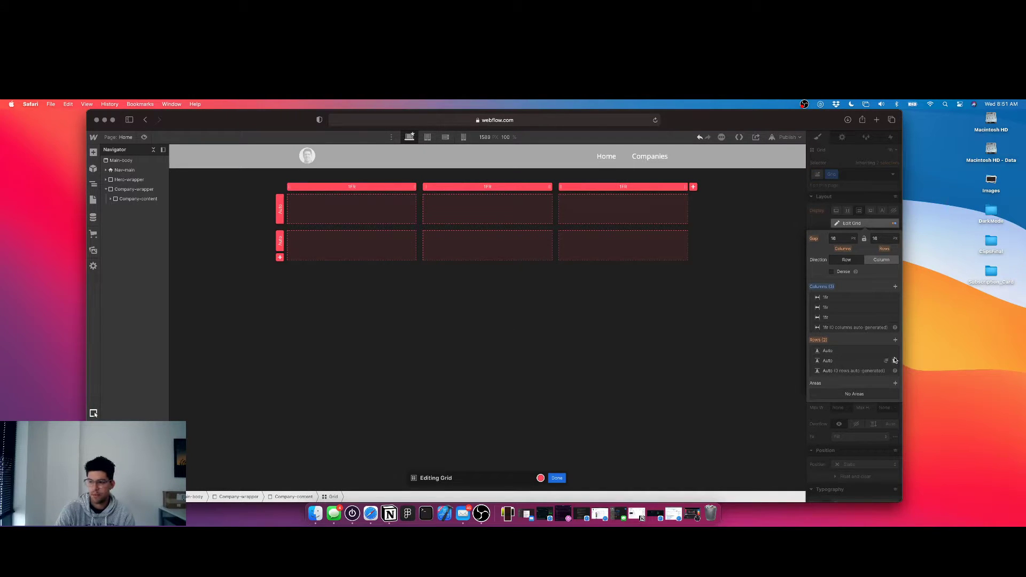
{"action": "left_click", "coordinate": [887, 360]}
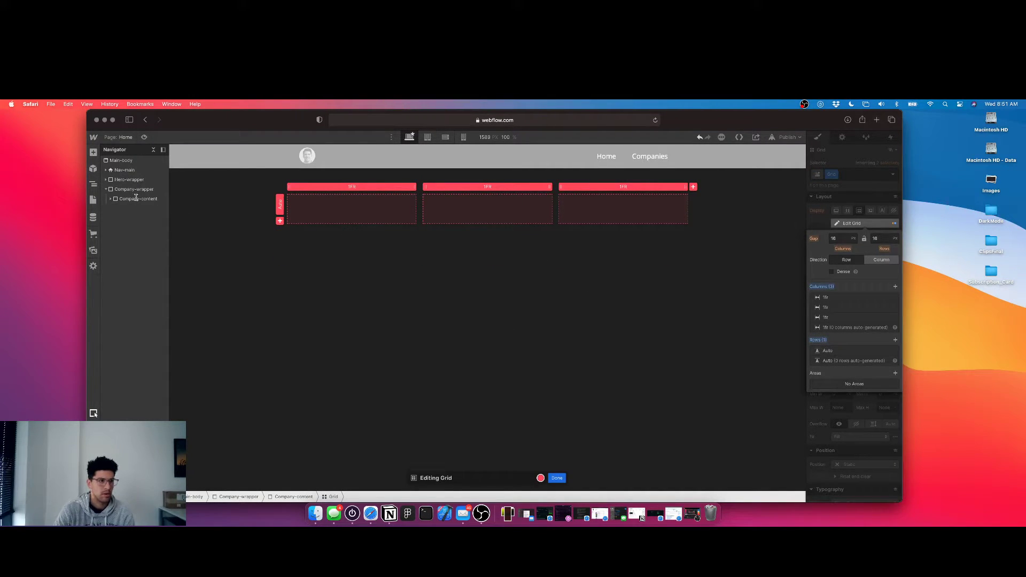
{"action": "key", "text": "Escape"}
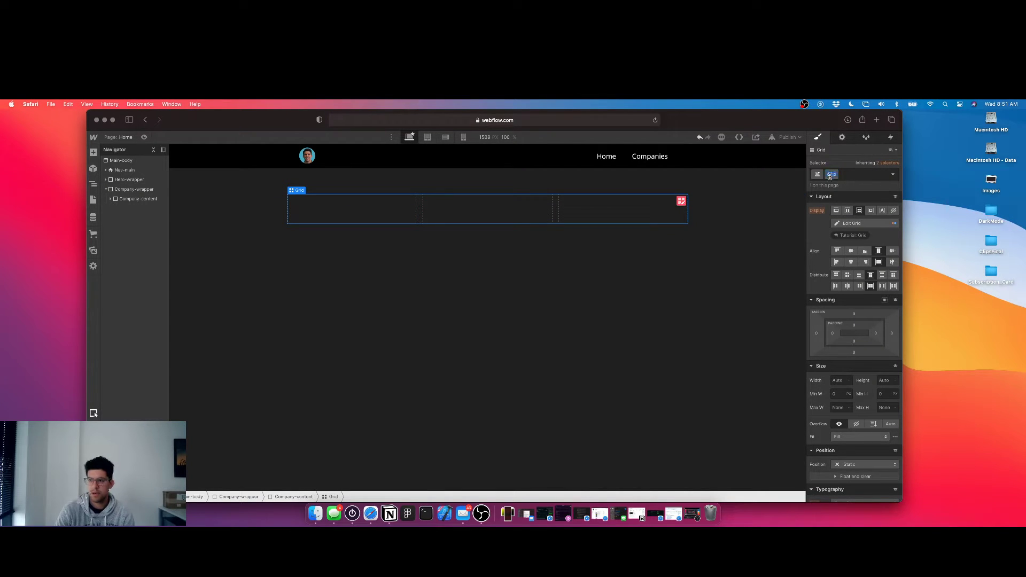
{"action": "type", "text": "Company-grid"}
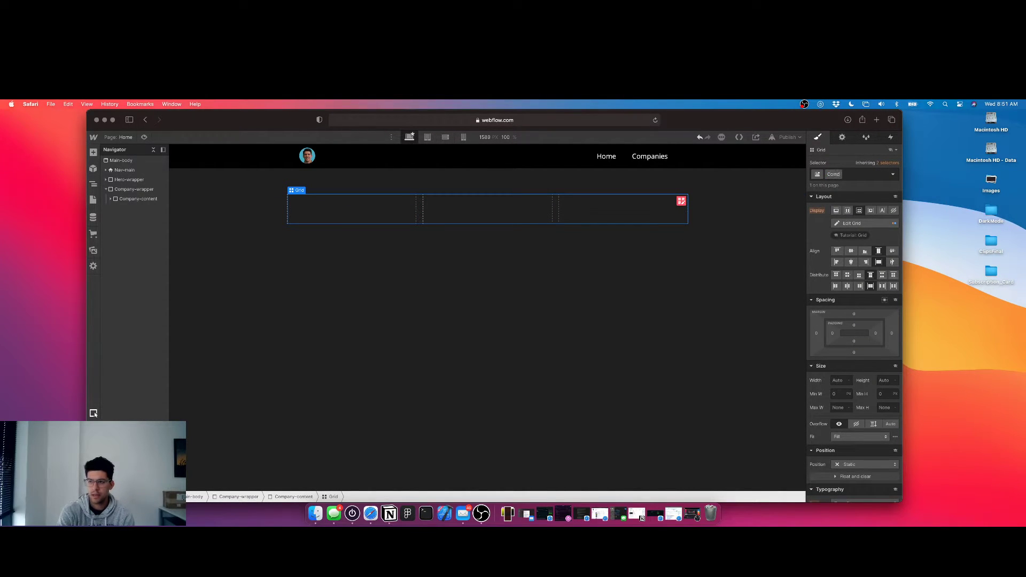
{"action": "key", "text": "Return"}
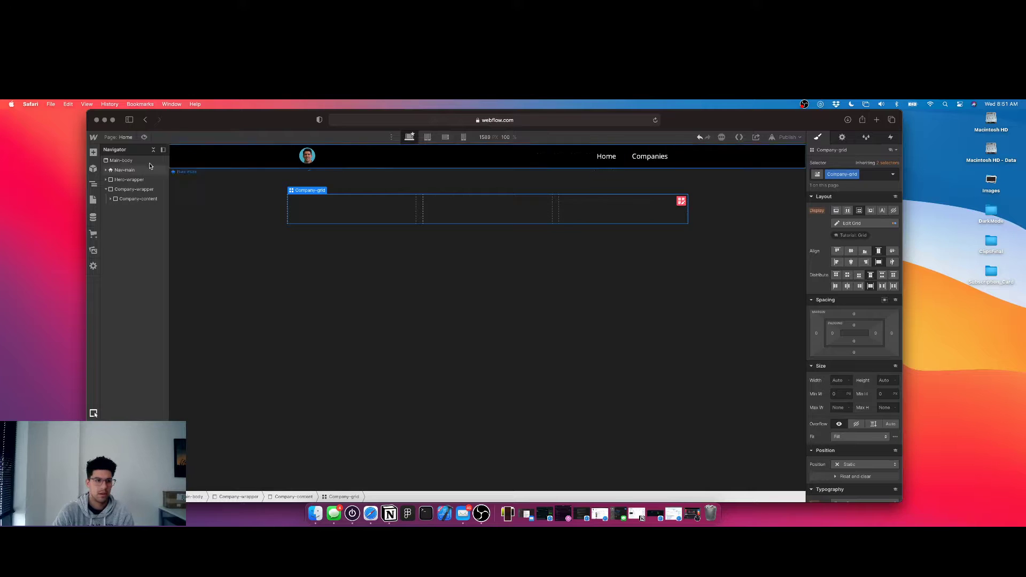
Set Company-content to a vertical flex layout centred both ways.
{"action": "left_click", "coordinate": [633, 246]}
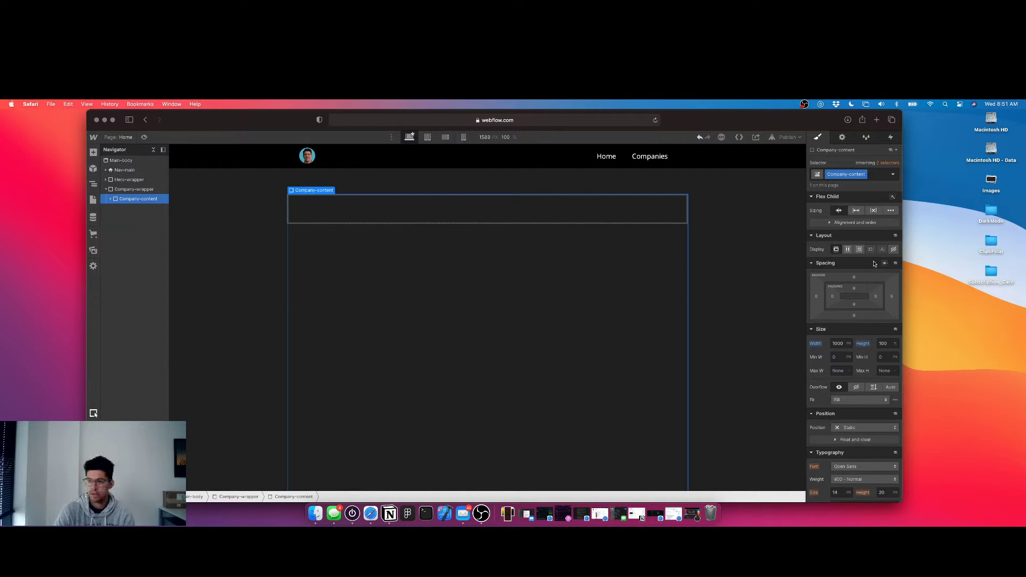
{"action": "left_click", "coordinate": [847, 249]}
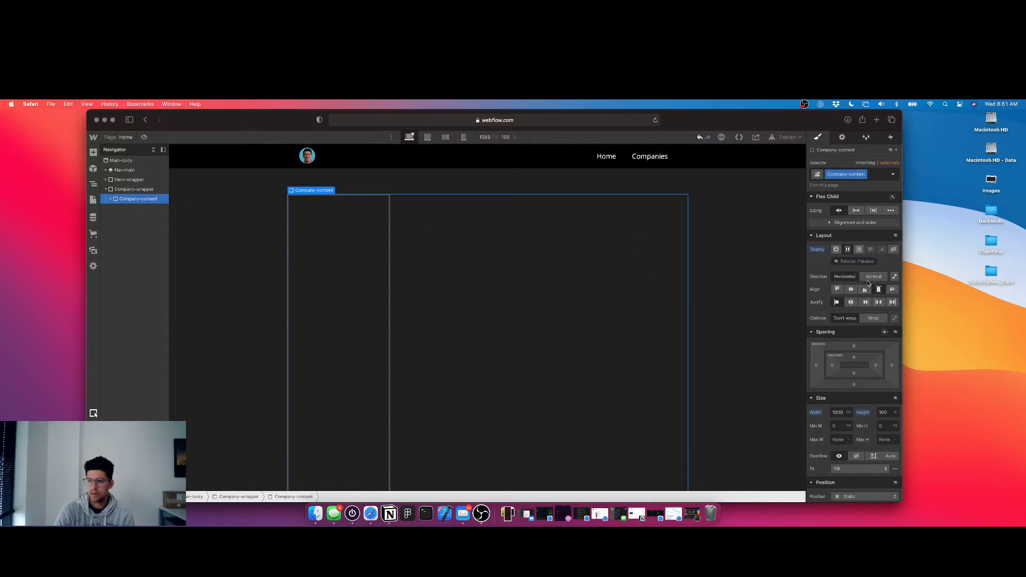
{"action": "left_click", "coordinate": [871, 277]}
{"action": "left_click", "coordinate": [851, 289]}
{"action": "left_click", "coordinate": [852, 302]}
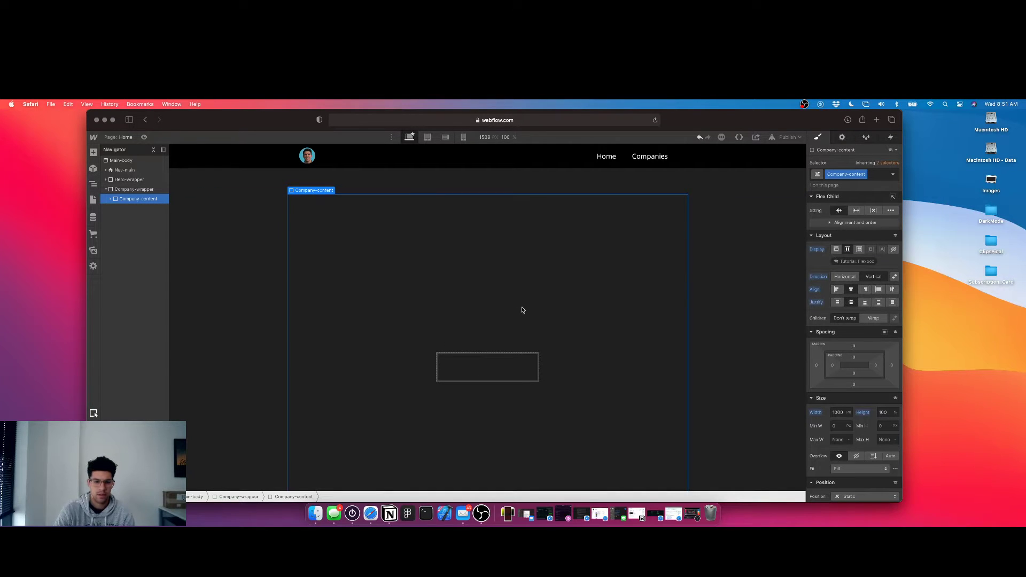
Add a div block into the grid's first cell.
{"action": "left_click", "coordinate": [495, 362]}
{"action": "key", "text": "super+e"}
{"action": "type", "text": "div"}
{"action": "key", "text": "Return"}
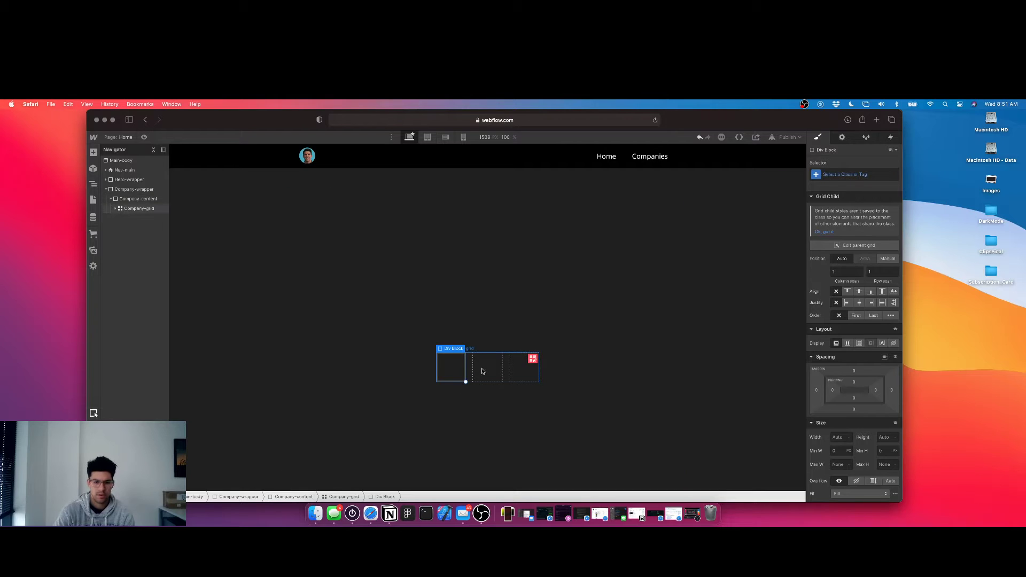
{"action": "left_click", "coordinate": [483, 371]}
{"action": "key", "text": "super+e"}
{"action": "key", "text": "Escape"}
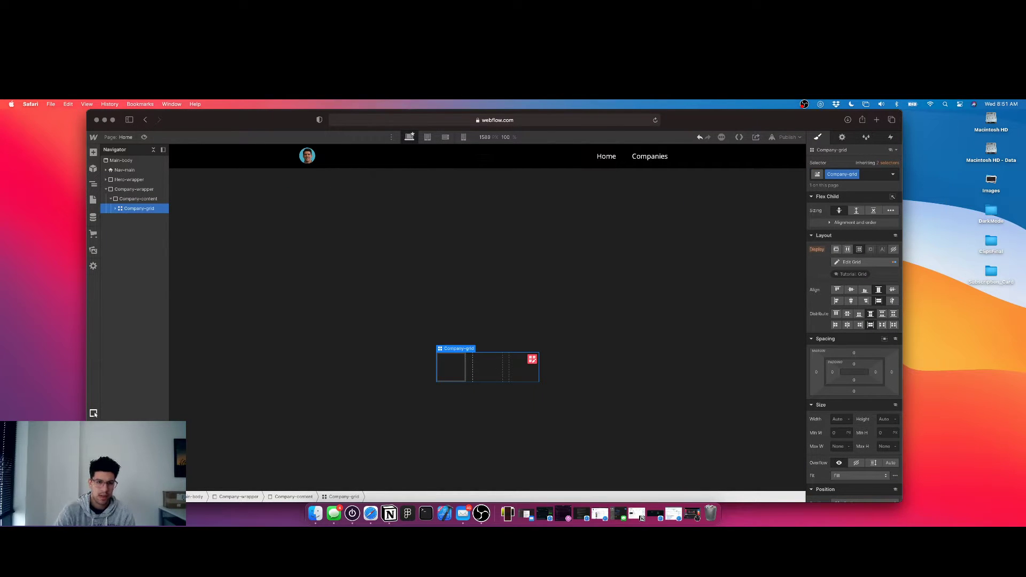
Give the first grid cell's div block the class Company-card.
{"action": "left_click", "coordinate": [461, 367]}
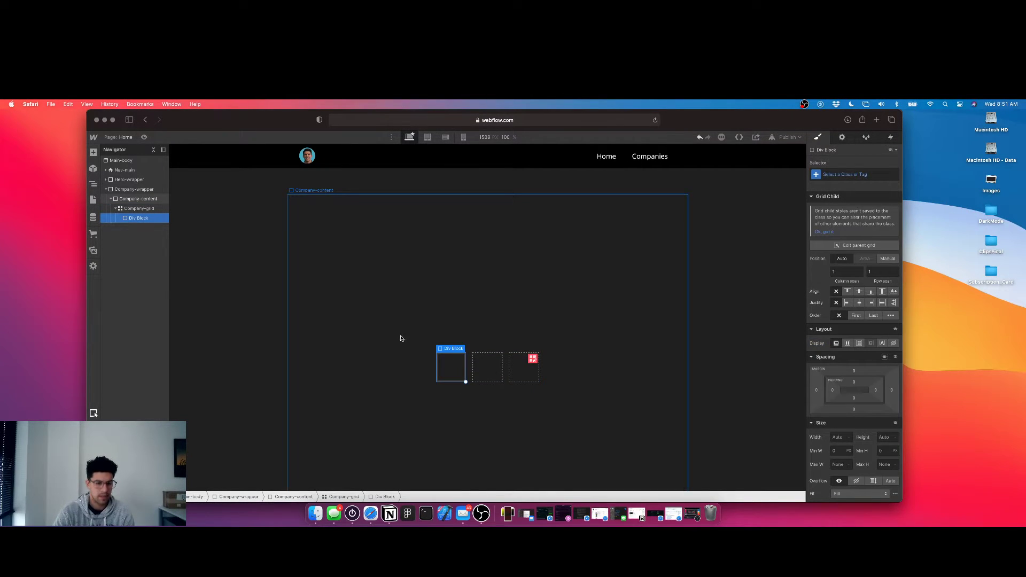
{"action": "left_click", "coordinate": [822, 177]}
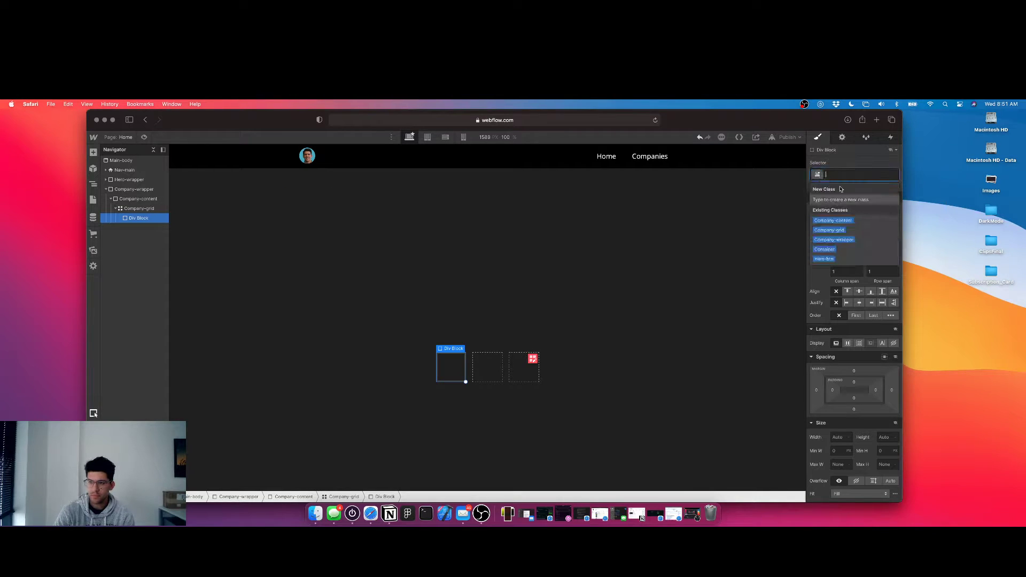
{"action": "type", "text": "Card"}
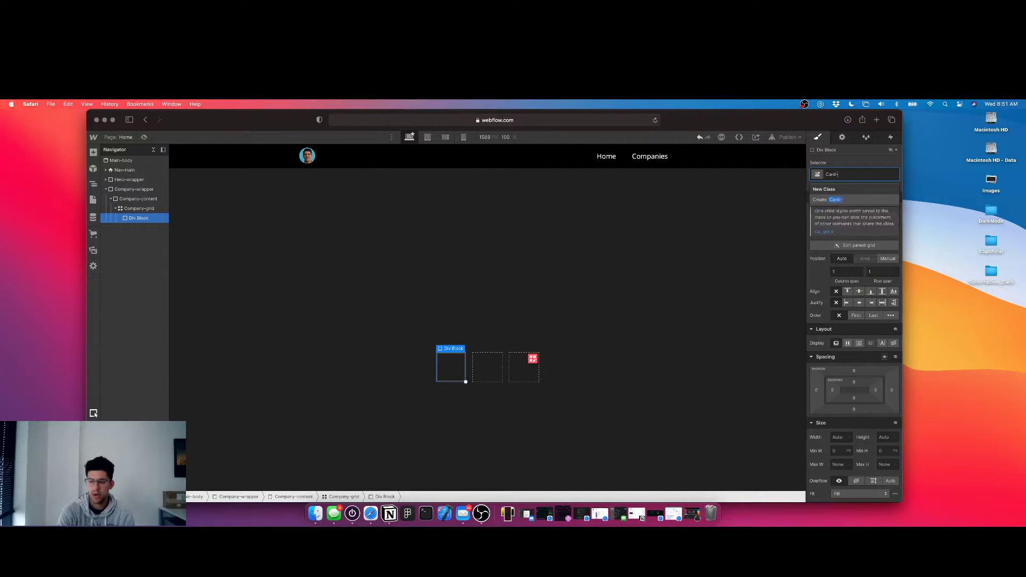
{"action": "key", "text": "Return"}
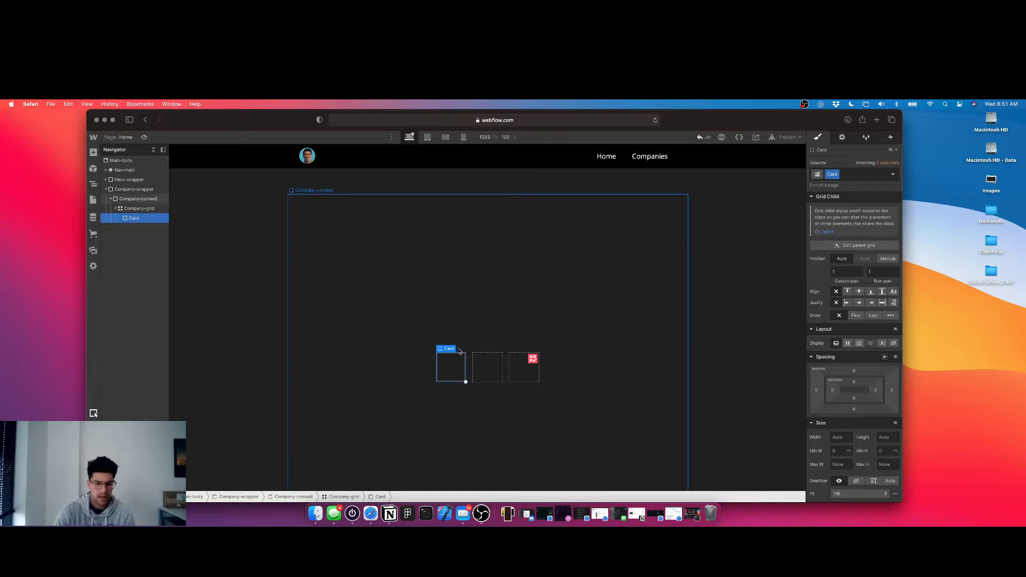
{"action": "double_click", "coordinate": [829, 176]}
{"action": "type", "text": "Company-card"}
{"action": "key", "text": "Return"}
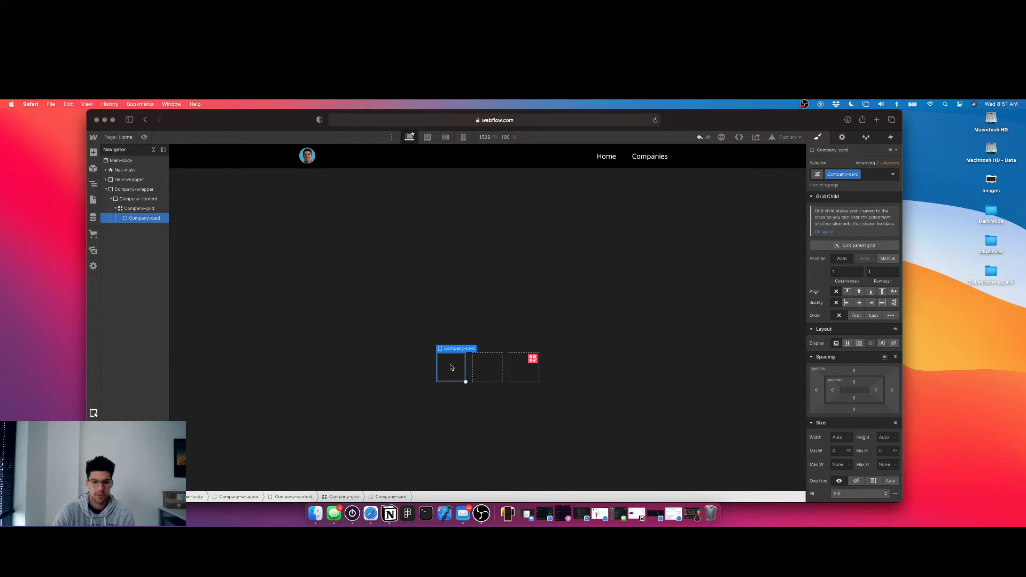
Size the Company-card 250 px wide and 350 px tall.
{"action": "left_click", "coordinate": [841, 437]}
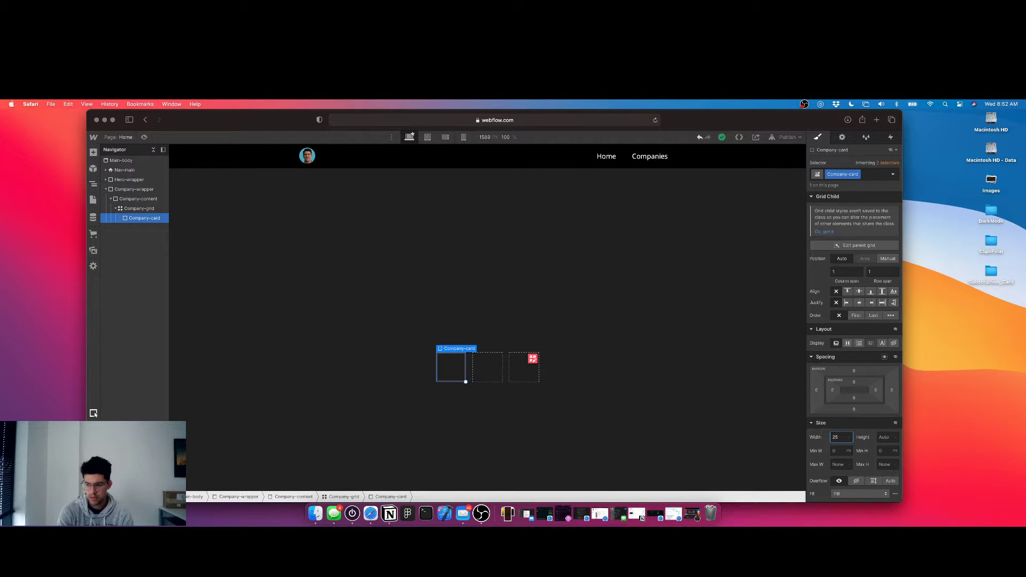
{"action": "key", "text": "Tab"}
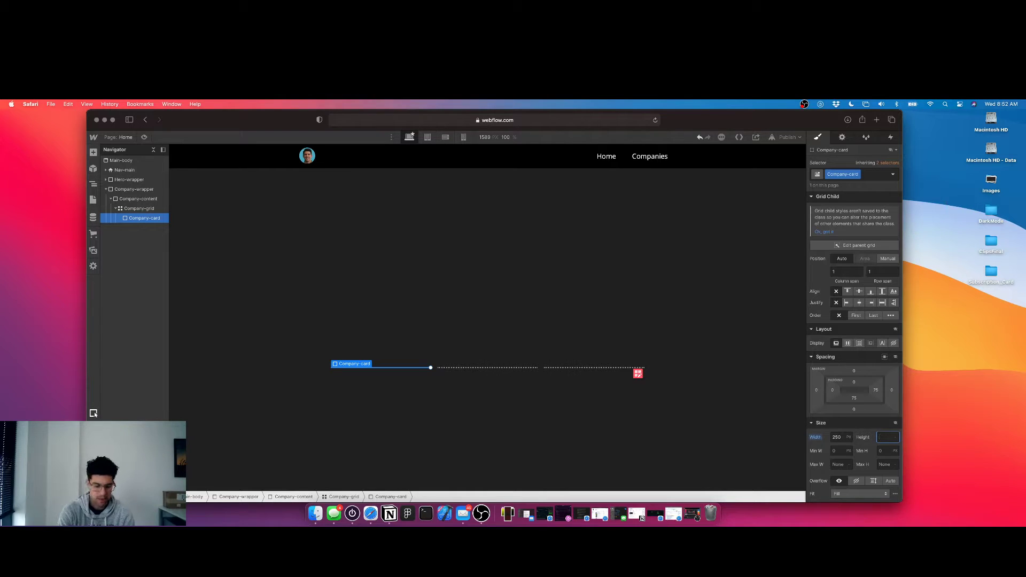
{"action": "type", "text": "300"}
{"action": "key", "text": "Return"}
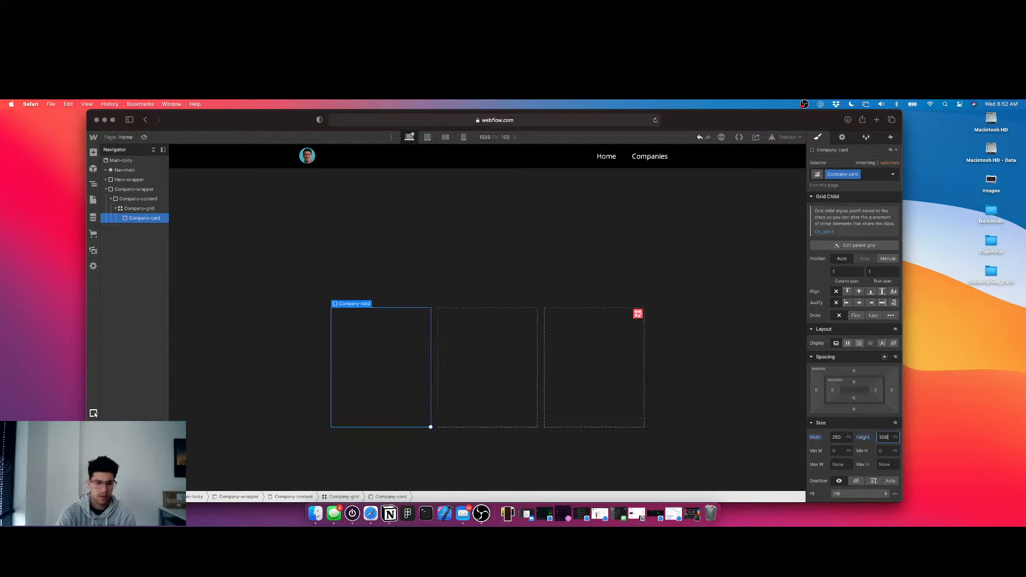
{"action": "key", "text": "super+a"}
{"action": "type", "text": "350"}
{"action": "key", "text": "Return"}
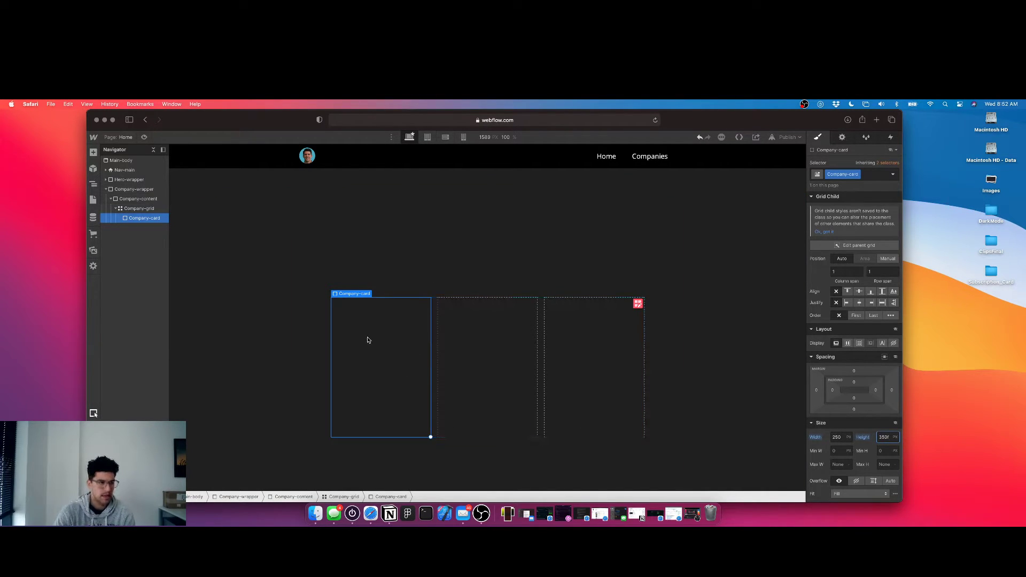
Add a heading and an image to the Company-card.
{"action": "key", "text": "super+e"}
{"action": "type", "text": "head"}
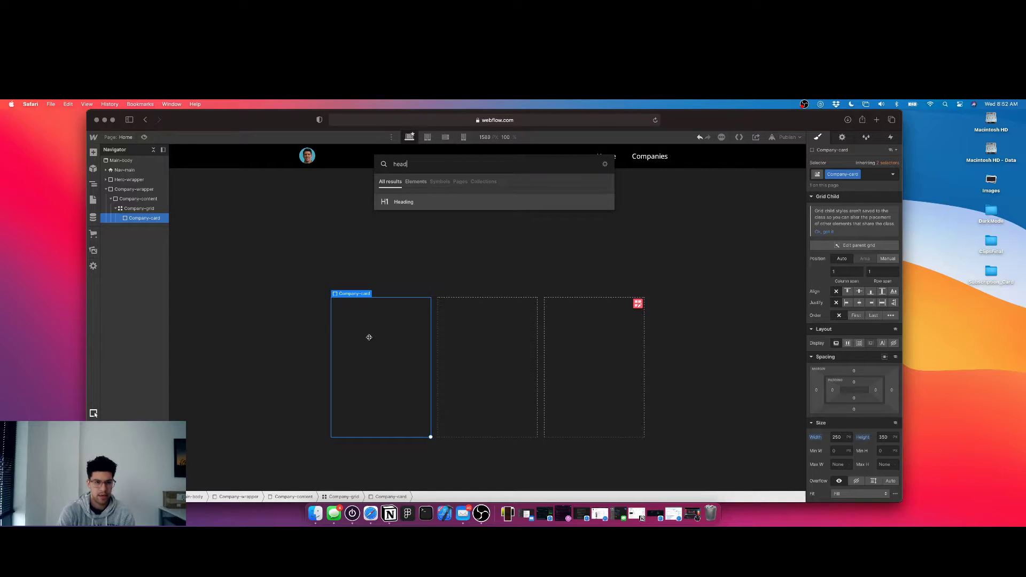
{"action": "key", "text": "Return"}
{"action": "left_click", "coordinate": [418, 331]}
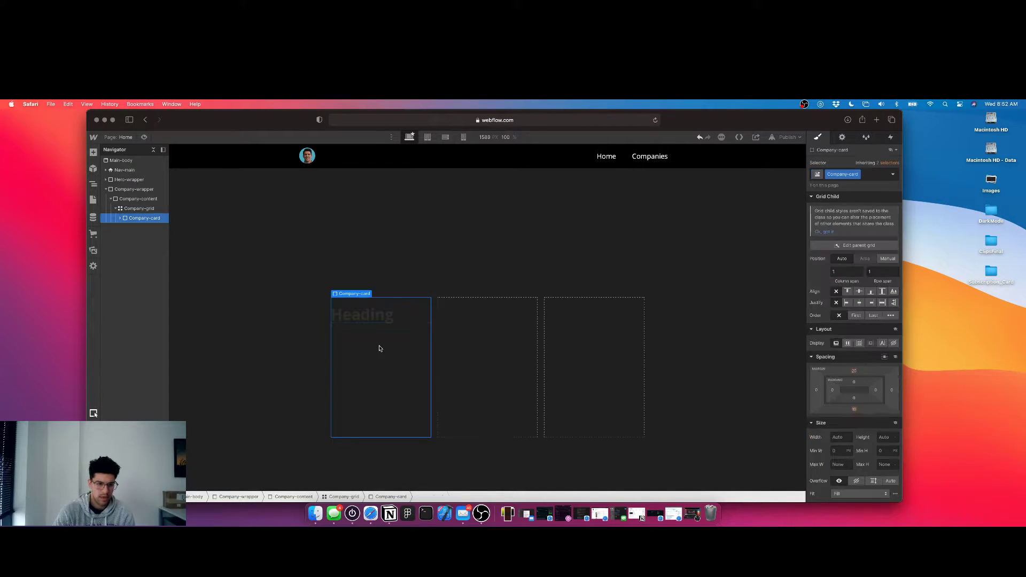
{"action": "key", "text": "super+e"}
{"action": "type", "text": "image"}
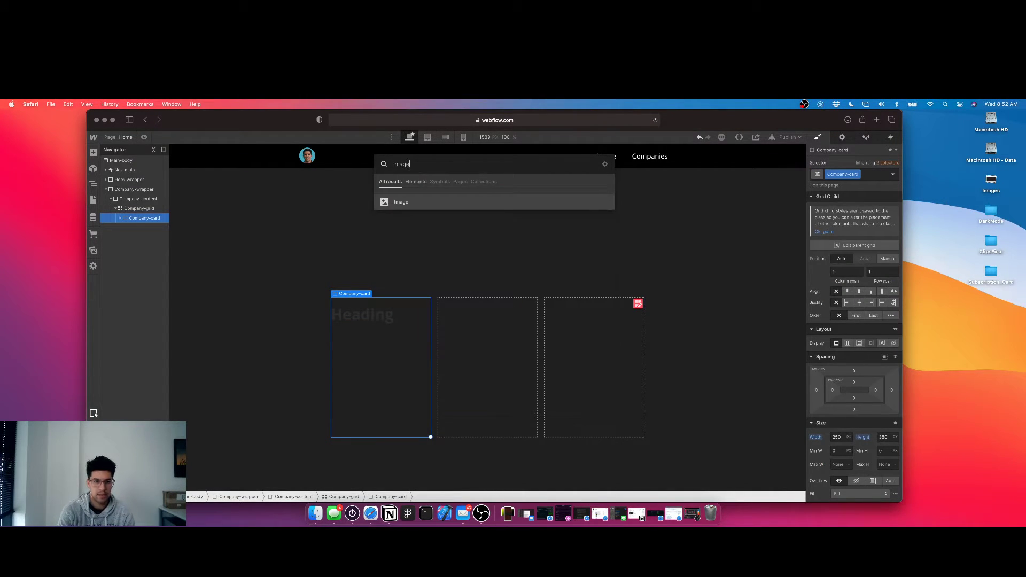
{"action": "key", "text": "Return"}
{"action": "left_click", "coordinate": [442, 215]}
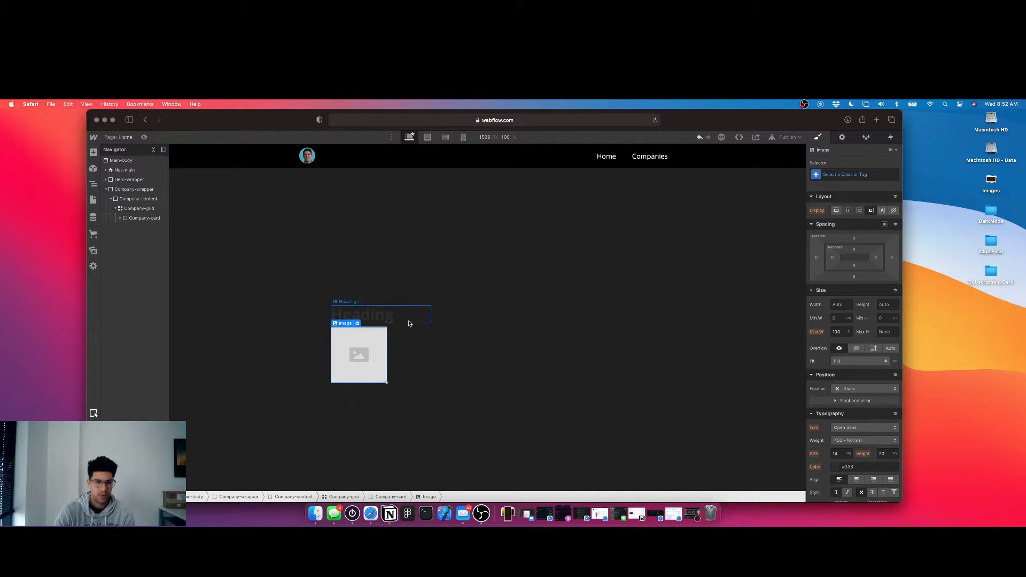
Delete the image from the card.
{"action": "left_click", "coordinate": [412, 337]}
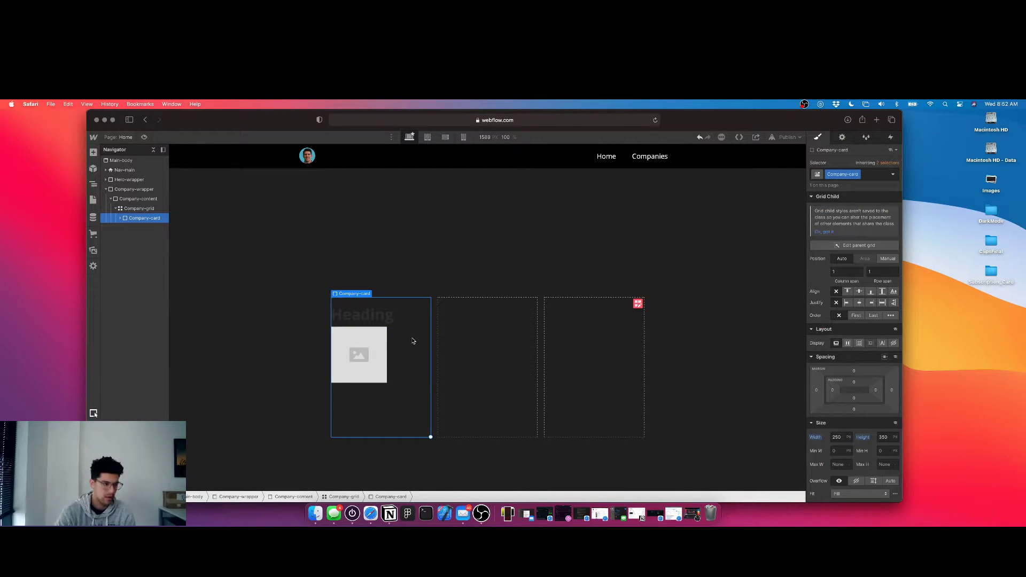
{"action": "left_click", "coordinate": [366, 314]}
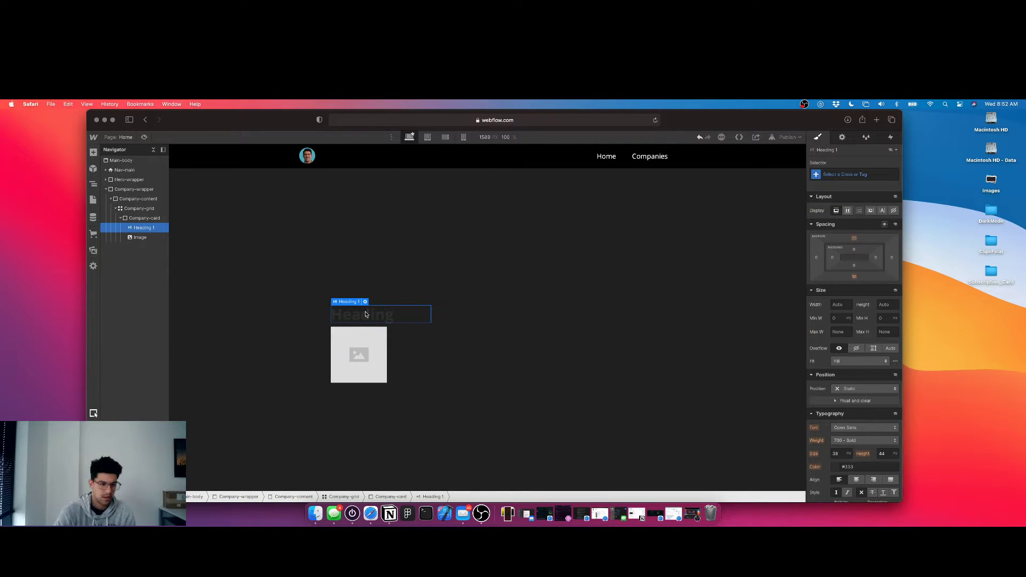
{"action": "left_click", "coordinate": [364, 345]}
{"action": "key", "text": "Delete"}
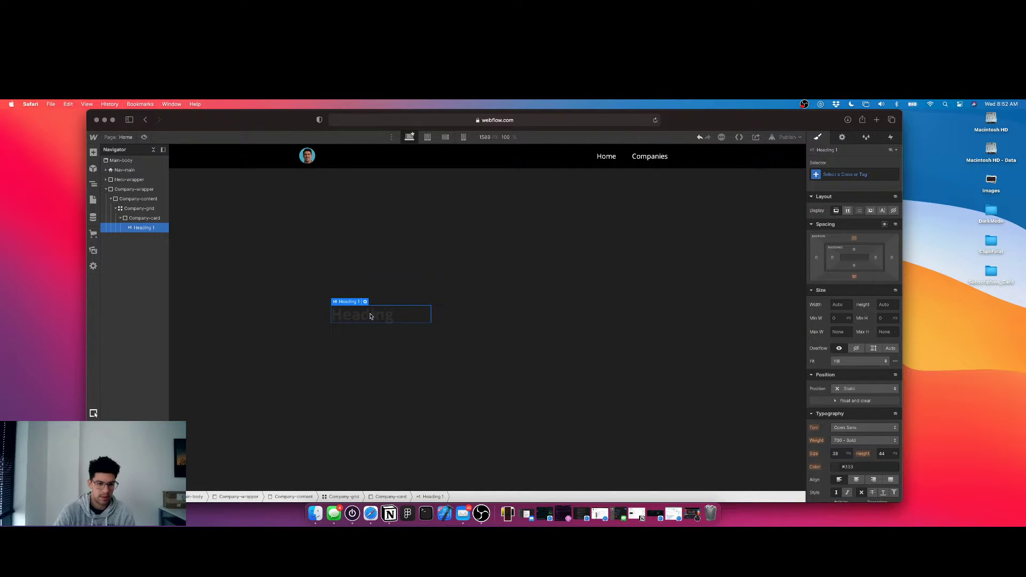
Insert an empty div block at the top of the company card.
{"action": "left_click", "coordinate": [138, 220]}
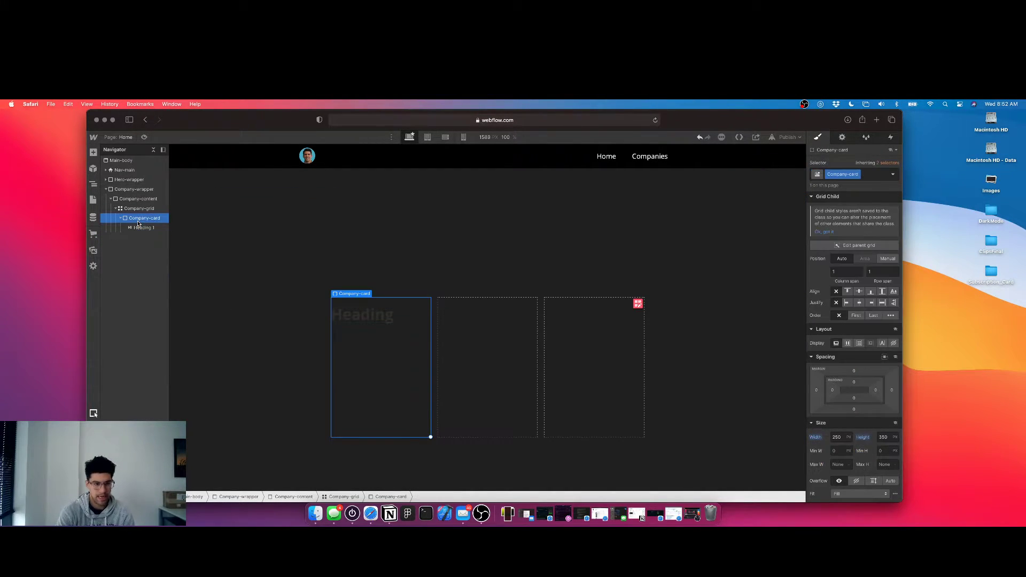
{"action": "key", "text": "super+e"}
{"action": "type", "text": "div"}
{"action": "key", "text": "Return"}
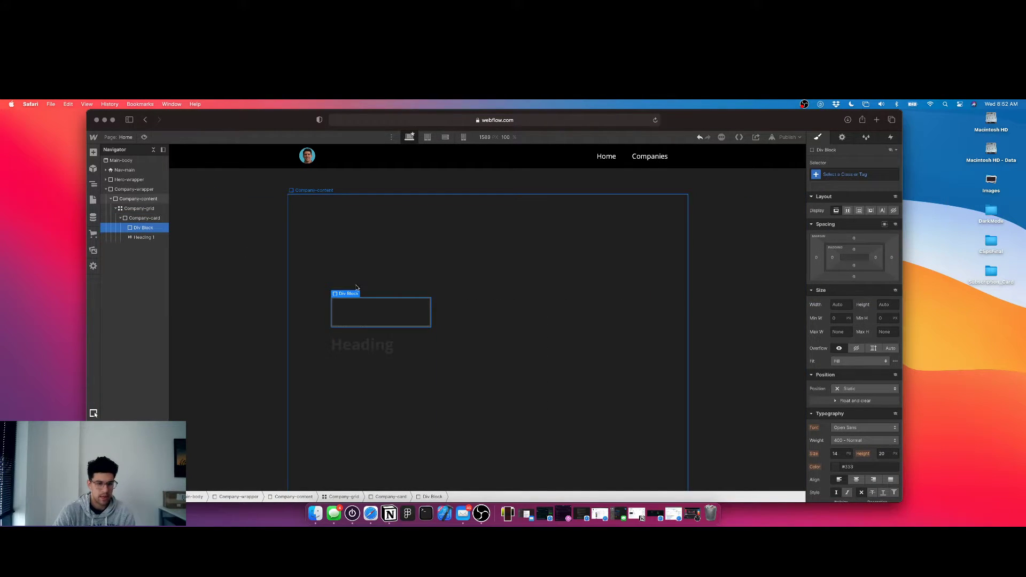
Give the new div block the class Card-top.
{"action": "left_click", "coordinate": [814, 175]}
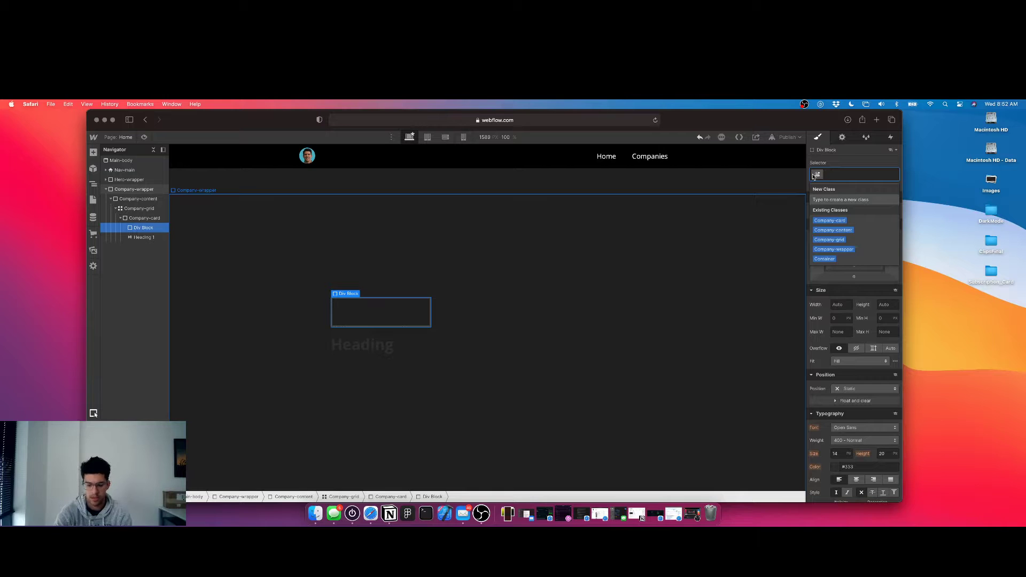
{"action": "type", "text": "Top-"}
{"action": "key", "text": "BackSpace"}
{"action": "key", "text": "BackSpace"}
{"action": "key", "text": "BackSpace"}
{"action": "key", "text": "BackSpace"}
{"action": "type", "text": "Car"}
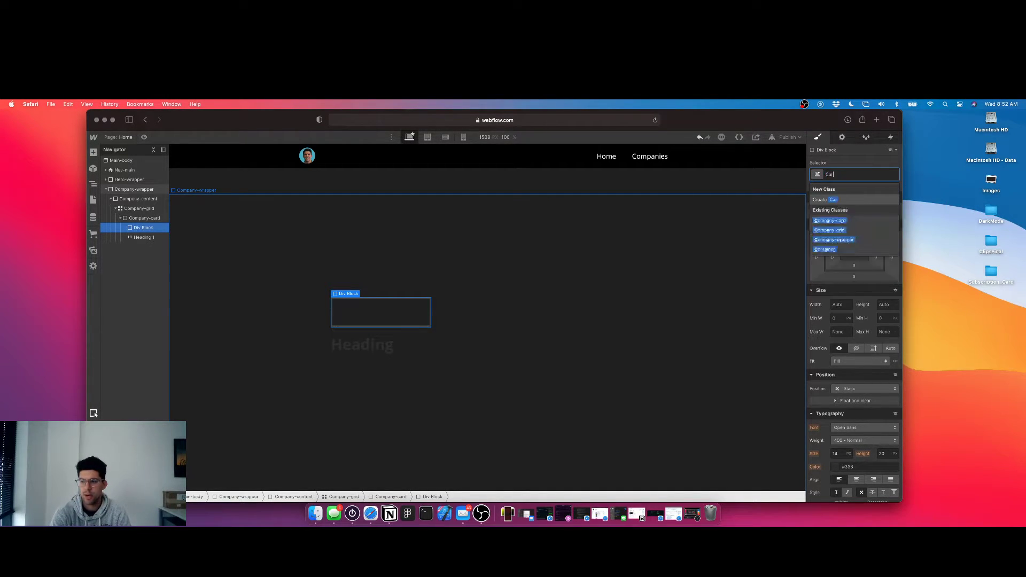
{"action": "type", "text": "d-iop"}
{"action": "key", "text": "Return"}
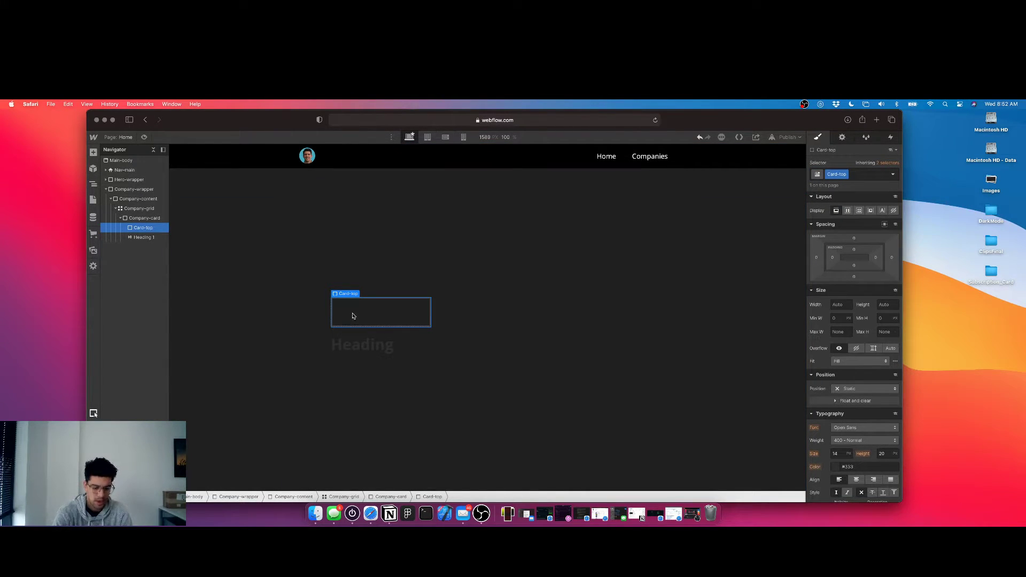
{"action": "key", "text": "super+l"}
{"action": "key", "text": "Escape"}
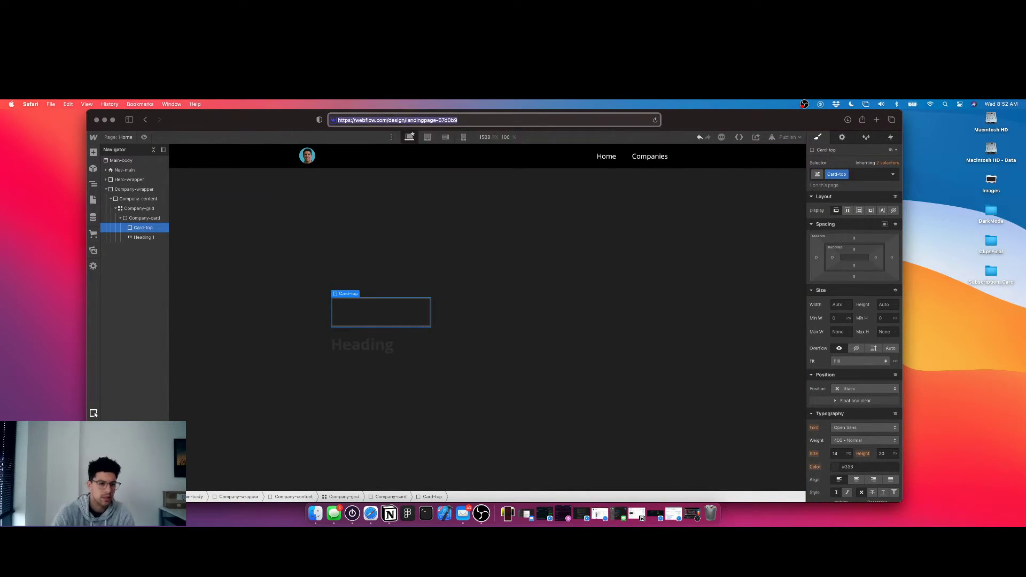
{"action": "left_click", "coordinate": [354, 311]}
Add an image and a heading inside Card-top and make it a flex row.
{"action": "key", "text": "super+e"}
{"action": "type", "text": "image"}
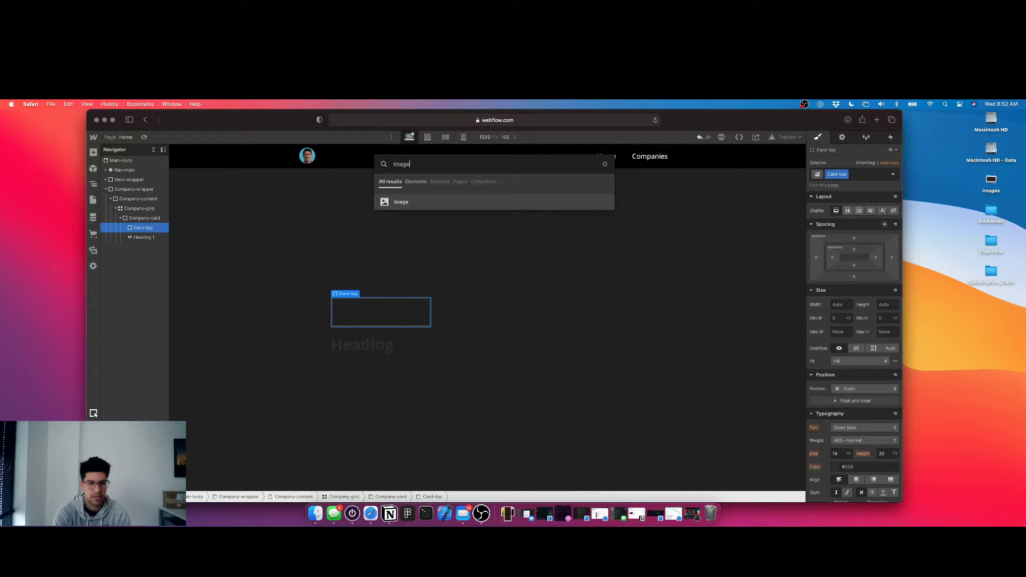
{"action": "key", "text": "Return"}
{"action": "left_click", "coordinate": [404, 320]}
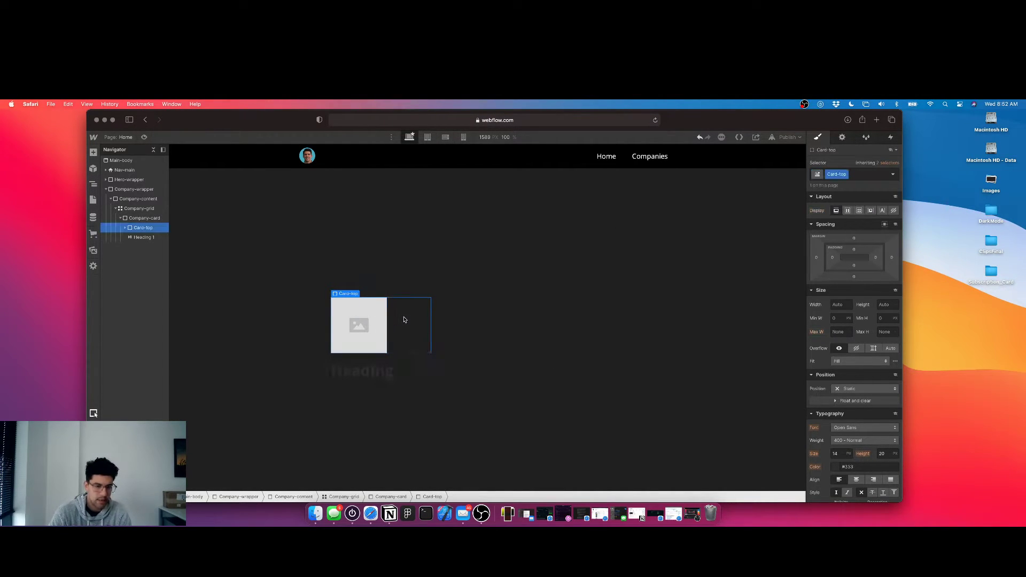
{"action": "key", "text": "super+e"}
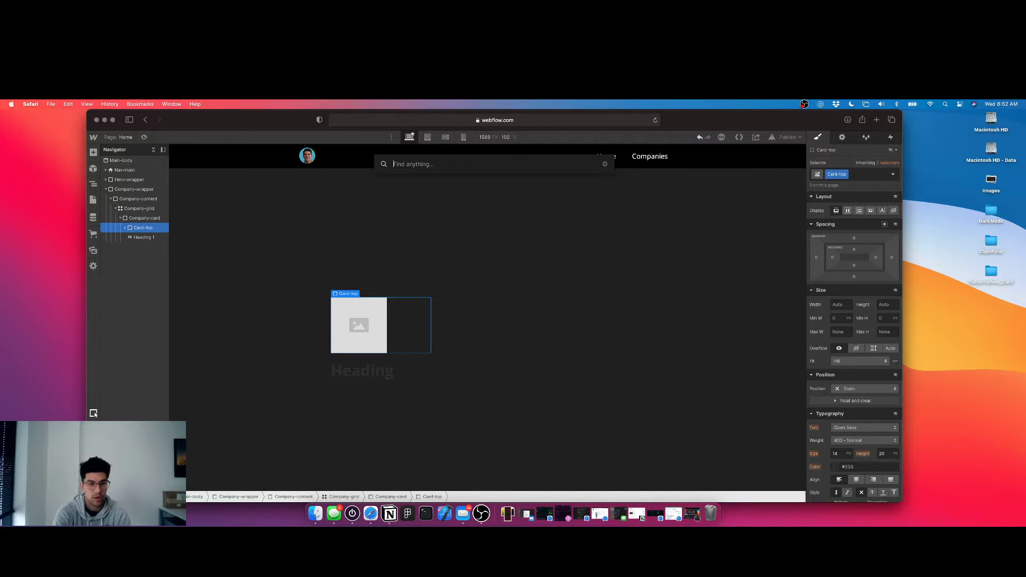
{"action": "type", "text": "head"}
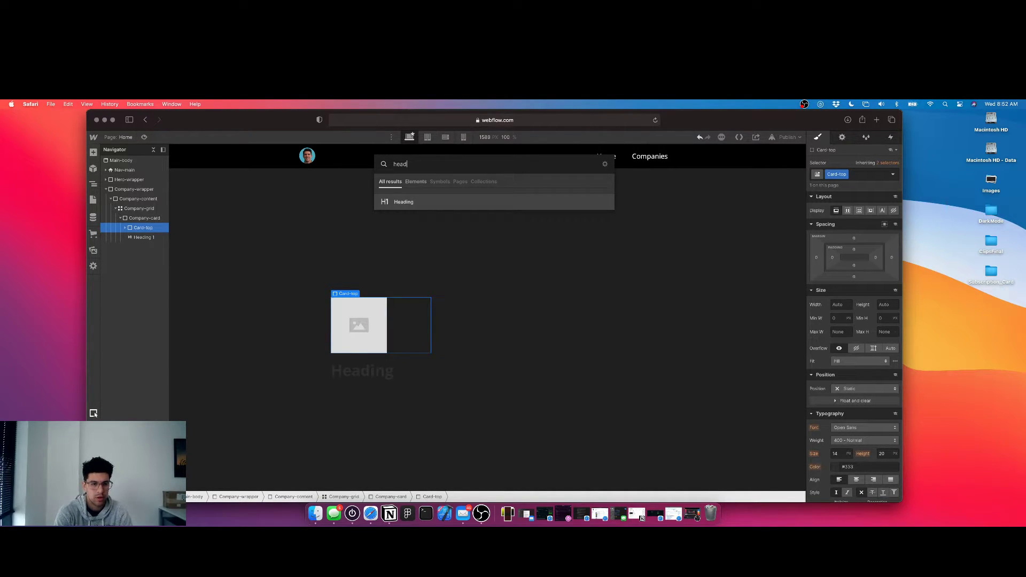
{"action": "key", "text": "Return"}
{"action": "left_click", "coordinate": [407, 348]}
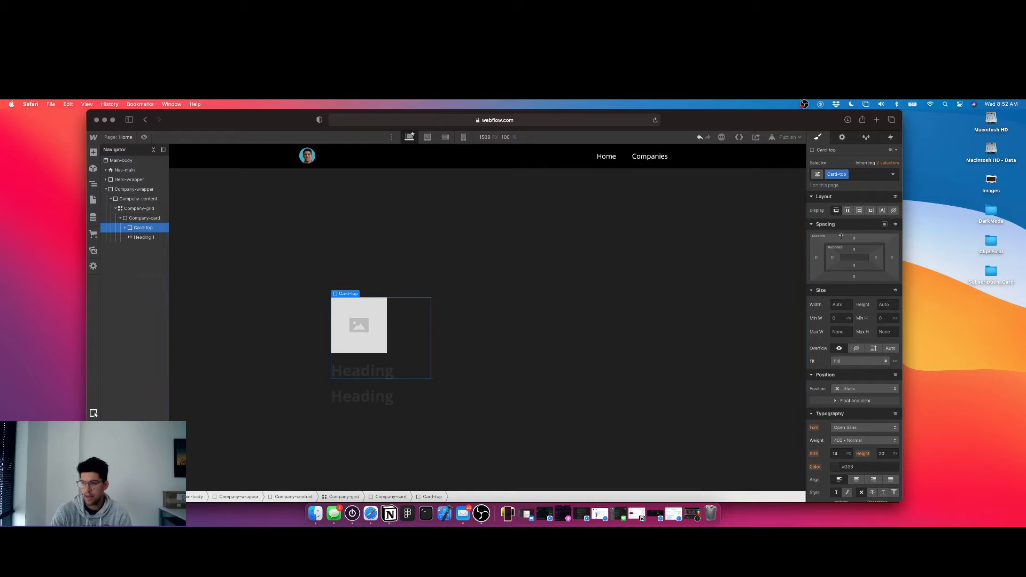
{"action": "left_click", "coordinate": [848, 210]}
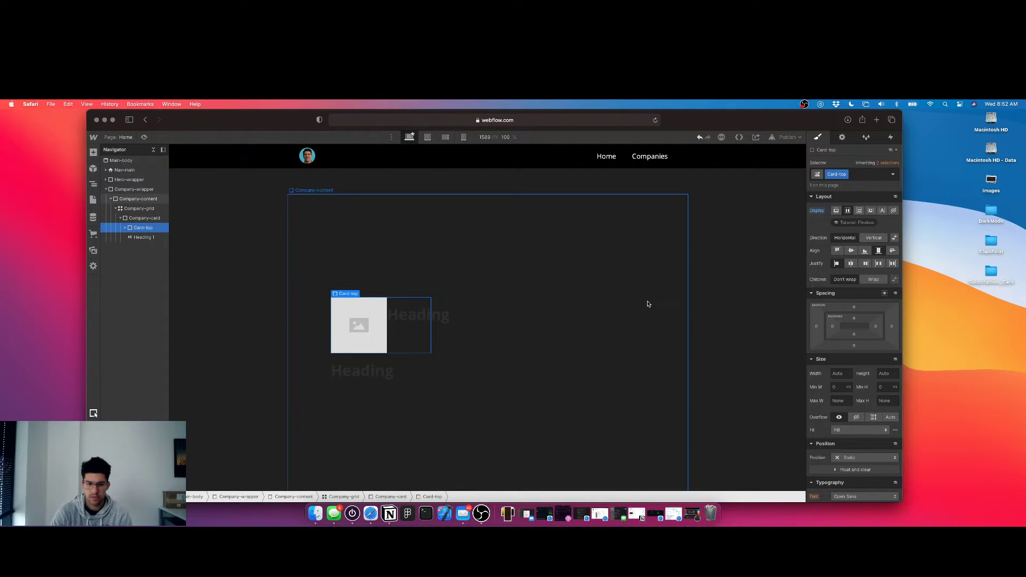
Vertically centre Card-top's items, then upload AppIcon.png from Clava-Logos to assets.
{"action": "left_click", "coordinate": [851, 251]}
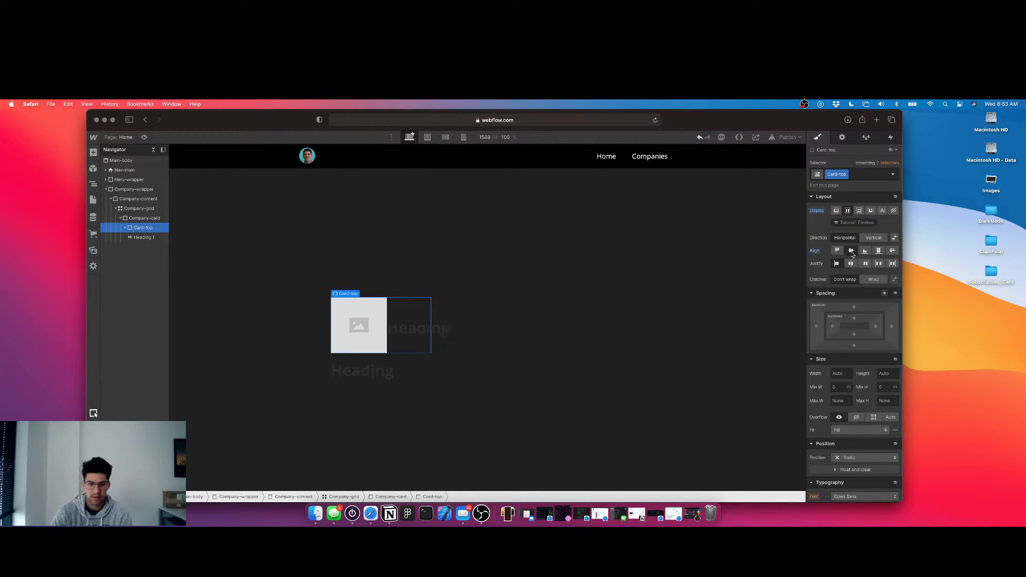
{"action": "left_click", "coordinate": [364, 326]}
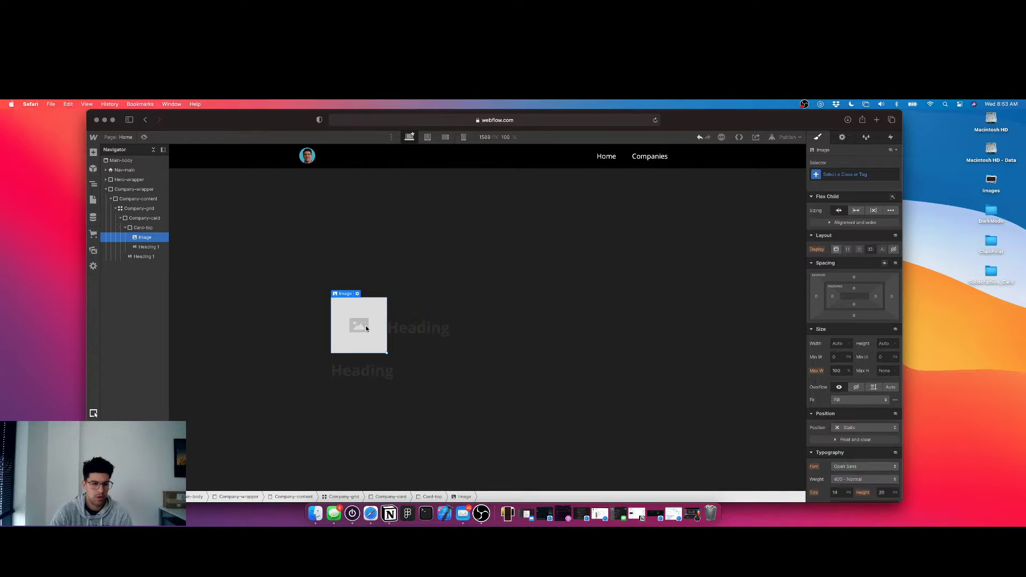
{"action": "left_click", "coordinate": [94, 250]}
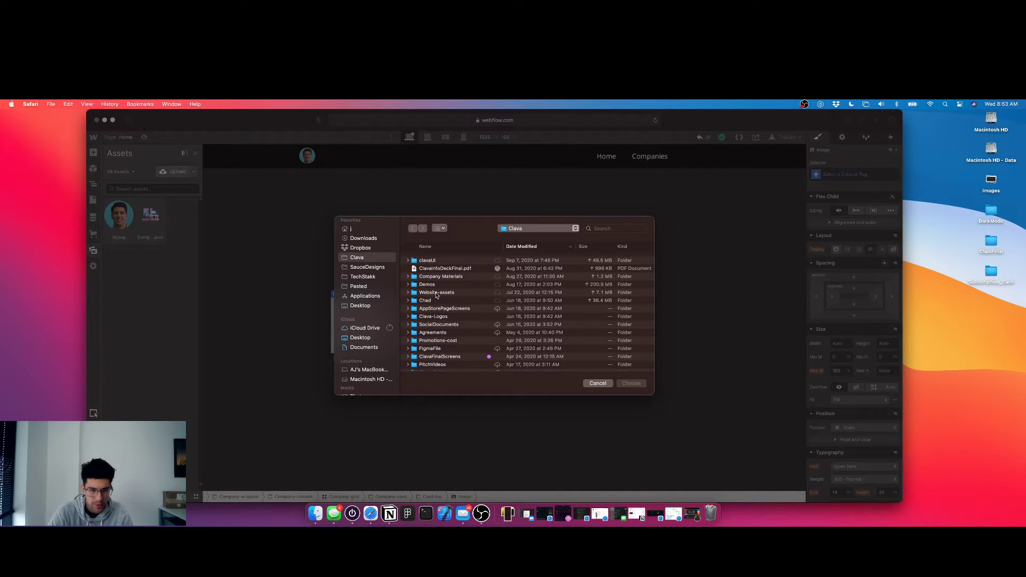
{"action": "scroll", "coordinate": [436, 295], "scroll_direction": "down", "scroll_amount": 3}
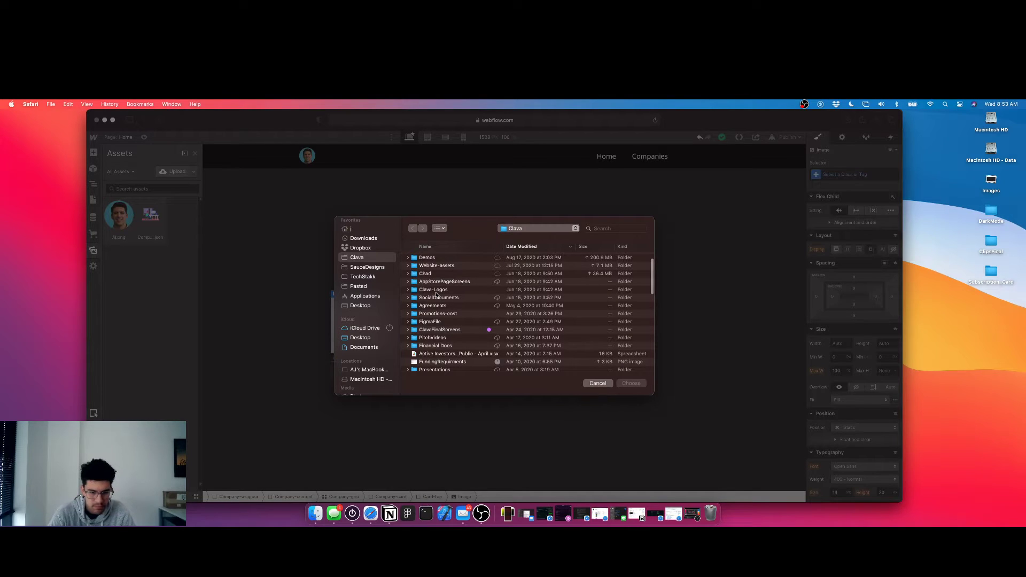
{"action": "left_click", "coordinate": [426, 246]}
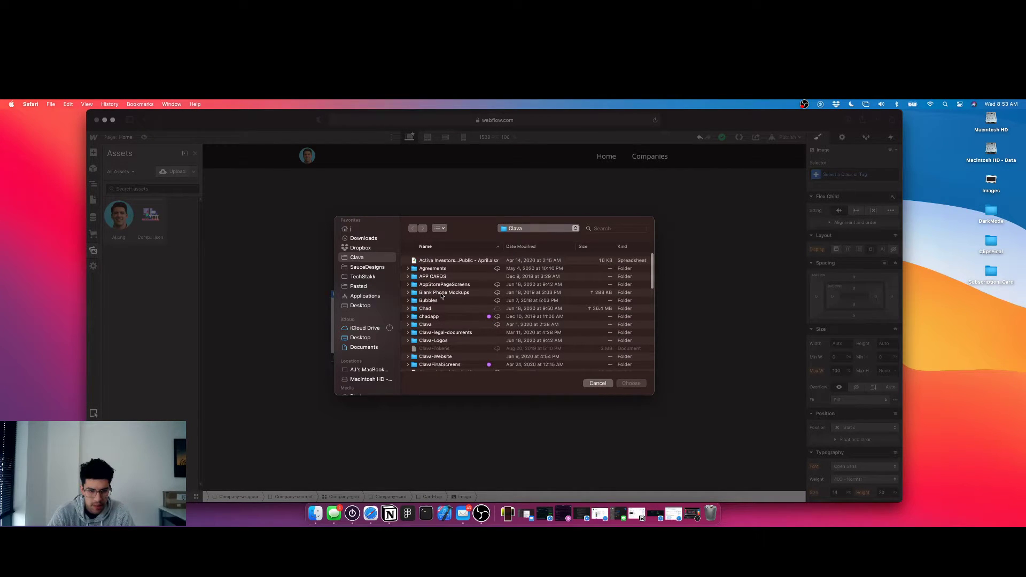
{"action": "scroll", "coordinate": [443, 297], "scroll_direction": "down", "scroll_amount": 3}
{"action": "left_click", "coordinate": [408, 288]}
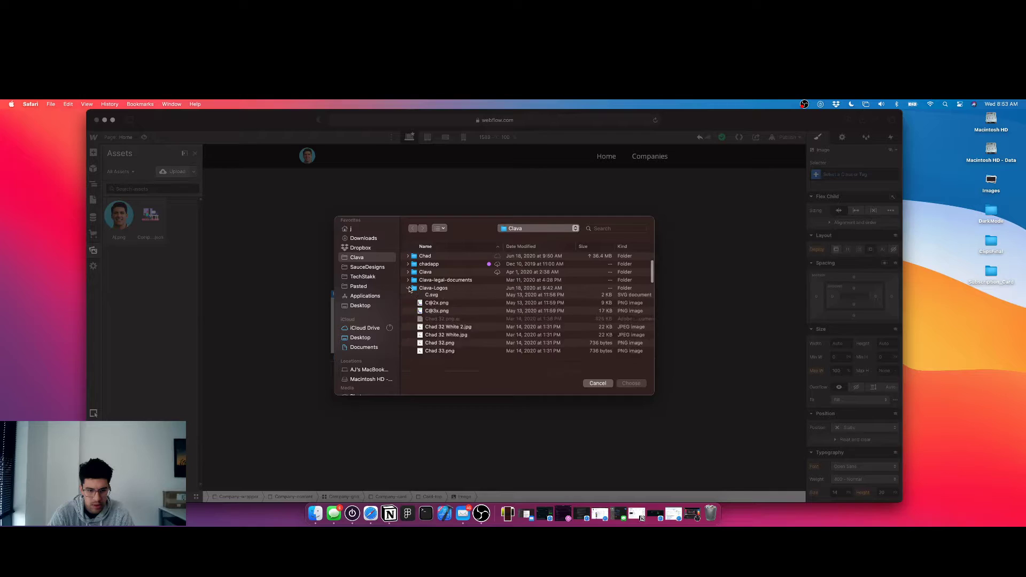
{"action": "double_click", "coordinate": [445, 308]}
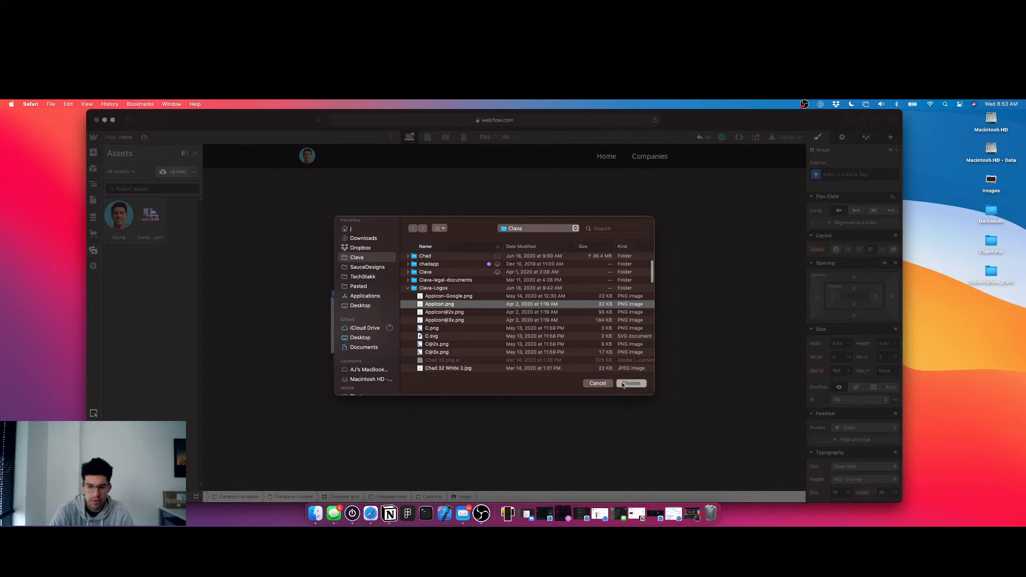
Upload 256T.png from the CompanyMaterial folder to the project assets.
{"action": "left_click", "coordinate": [164, 174]}
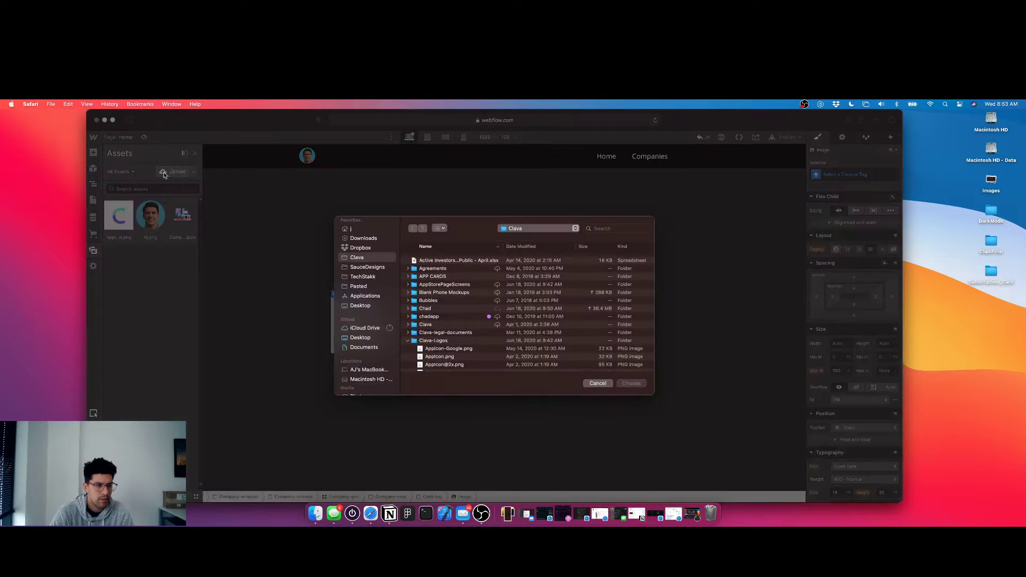
{"action": "left_click", "coordinate": [364, 266]}
{"action": "scroll", "coordinate": [448, 284], "scroll_direction": "down", "scroll_amount": 5}
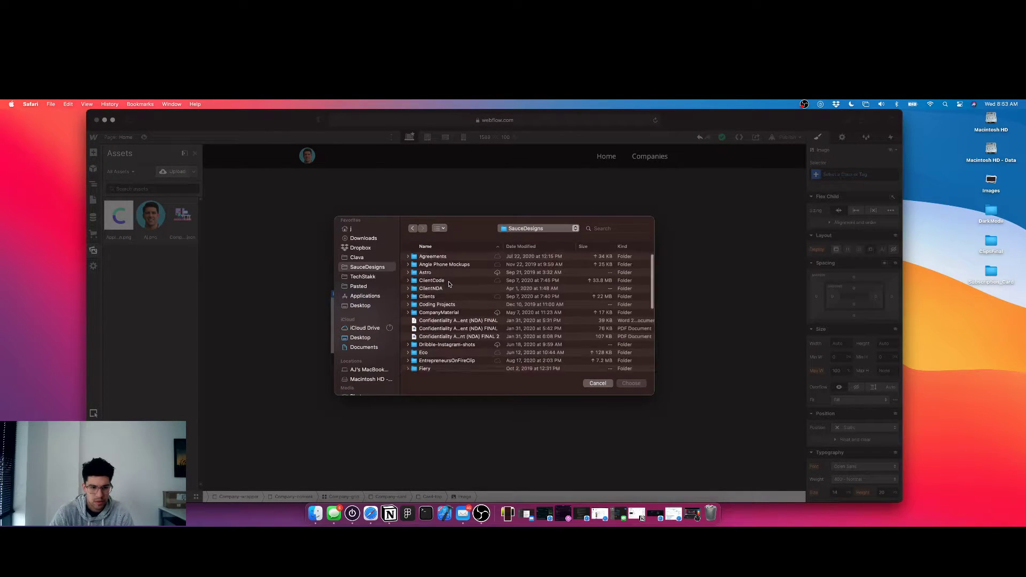
{"action": "scroll", "coordinate": [448, 284], "scroll_direction": "down", "scroll_amount": 2}
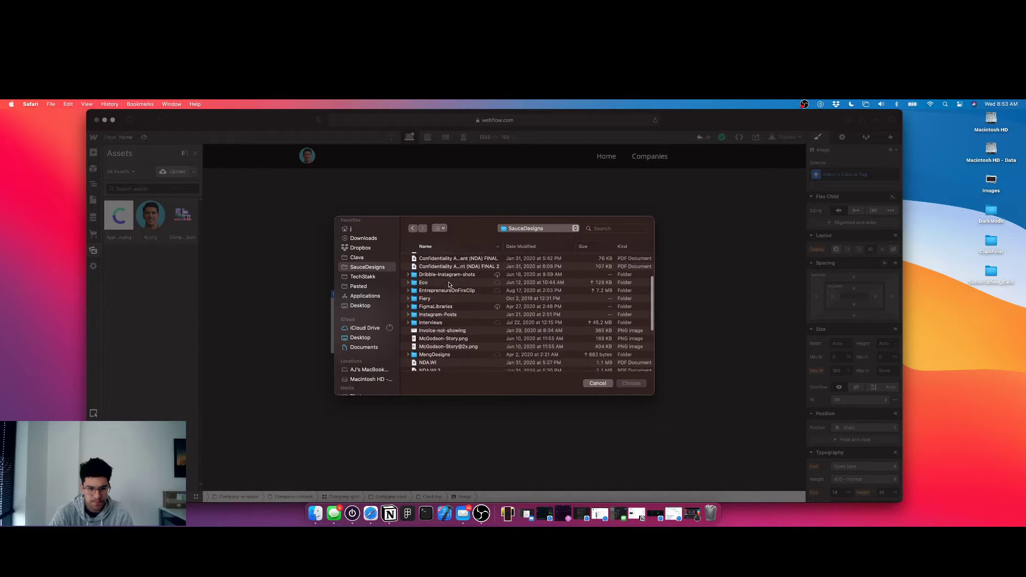
{"action": "scroll", "coordinate": [448, 285], "scroll_direction": "up", "scroll_amount": 7}
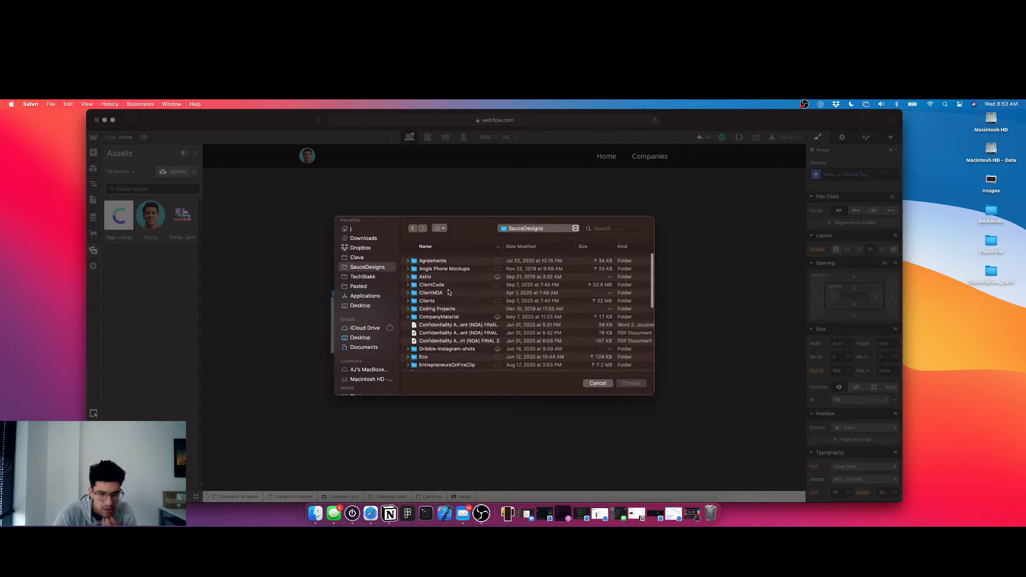
{"action": "left_click", "coordinate": [443, 319]}
{"action": "double_click", "coordinate": [442, 317]}
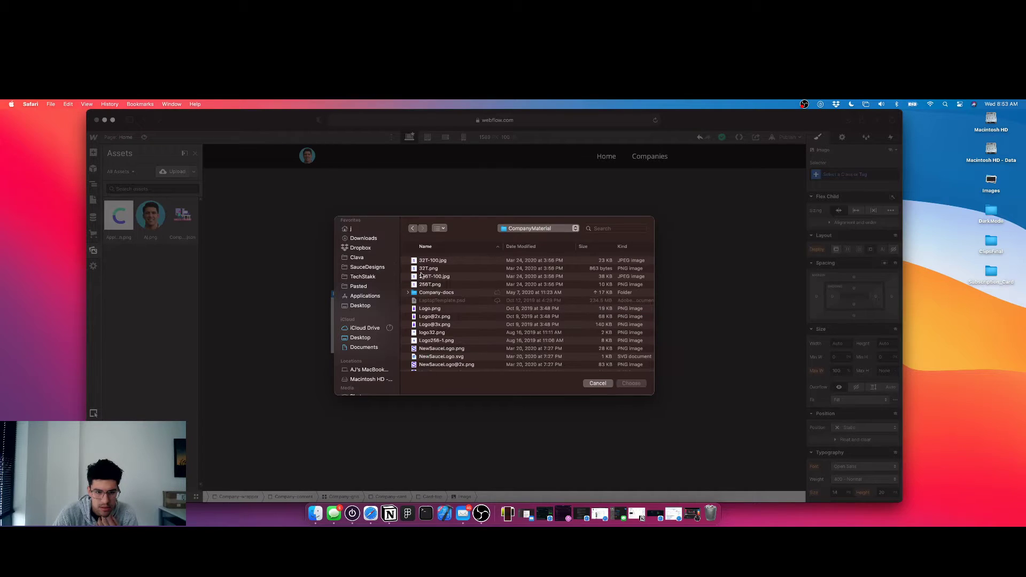
{"action": "left_click", "coordinate": [431, 285]}
{"action": "left_click", "coordinate": [631, 383]}
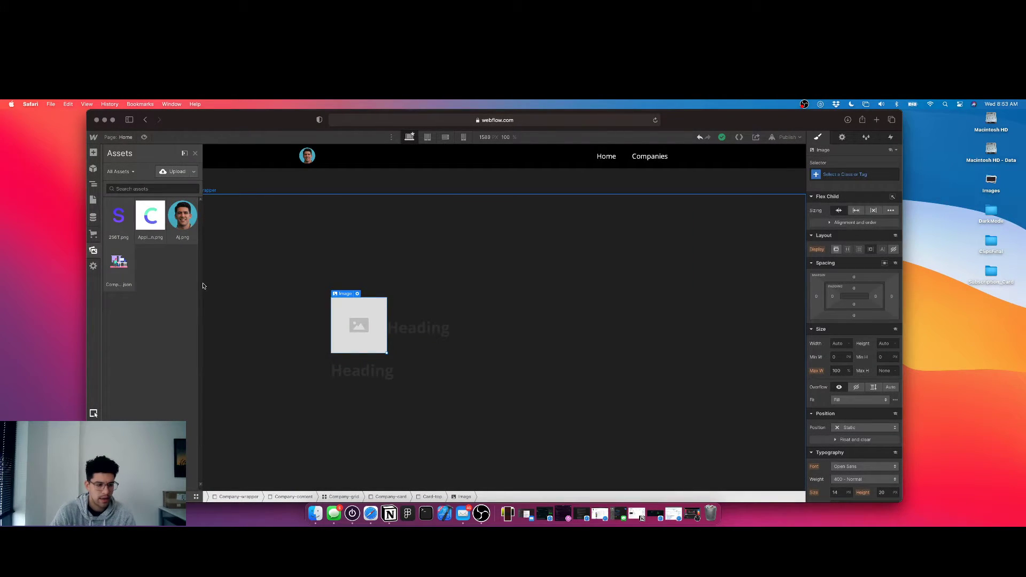
{"action": "left_click", "coordinate": [315, 513]}
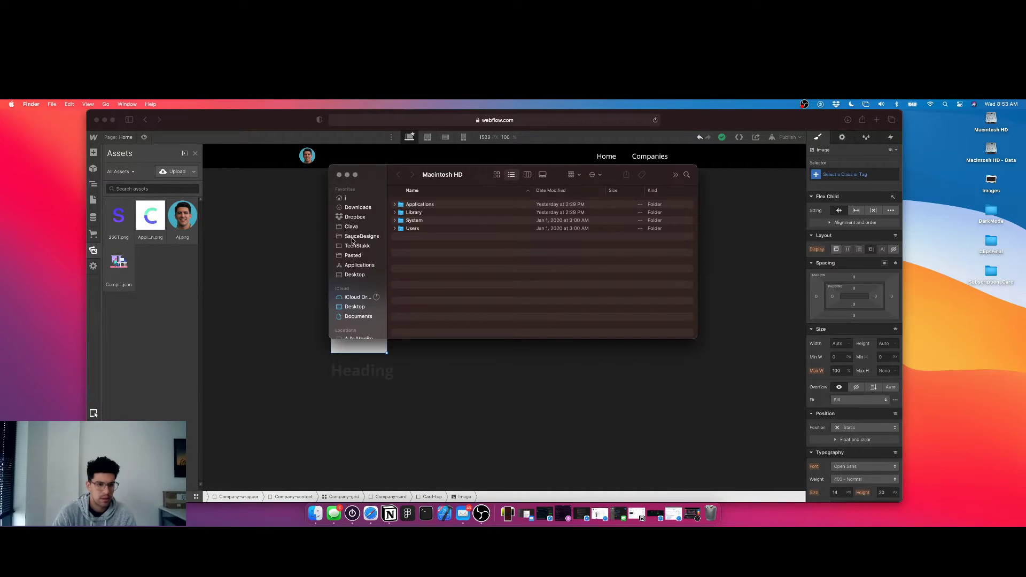
Rename the Pasted Finder favourite to Clips, move it below Clava, and launch Figma.
{"action": "left_click", "coordinate": [362, 256]}
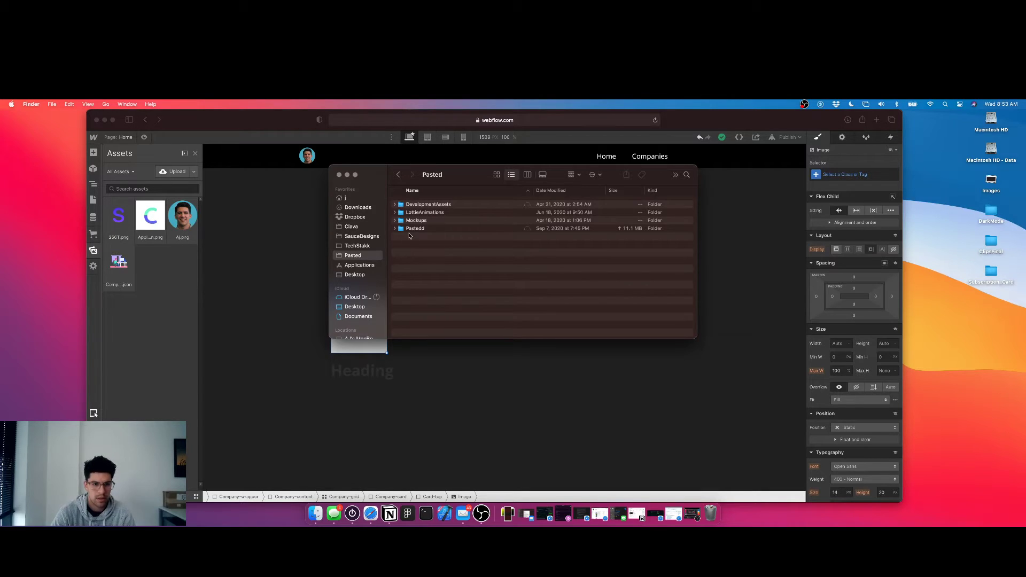
{"action": "right_click", "coordinate": [351, 259]}
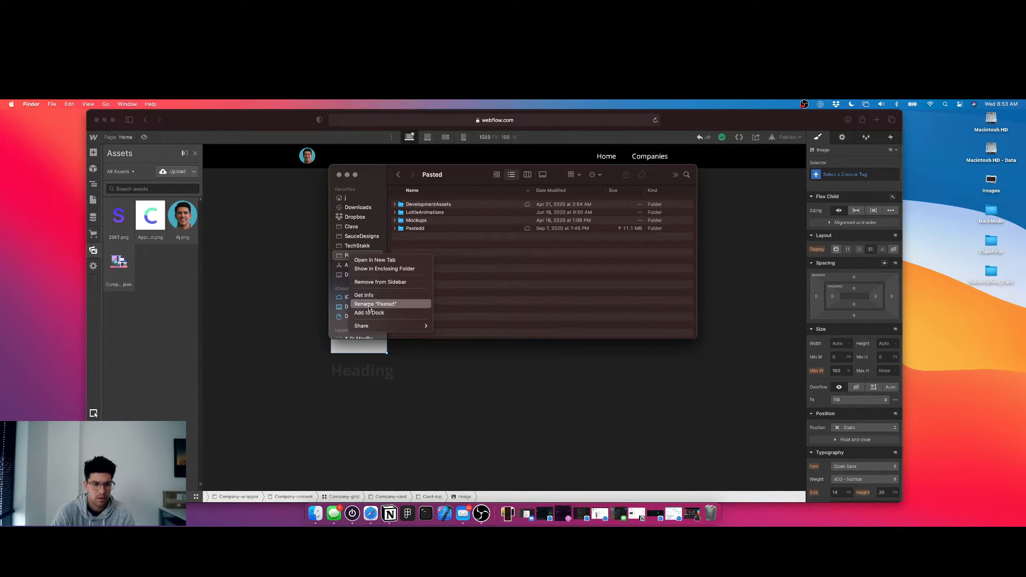
{"action": "left_click", "coordinate": [369, 306]}
{"action": "type", "text": "Clips"}
{"action": "key", "text": "Return"}
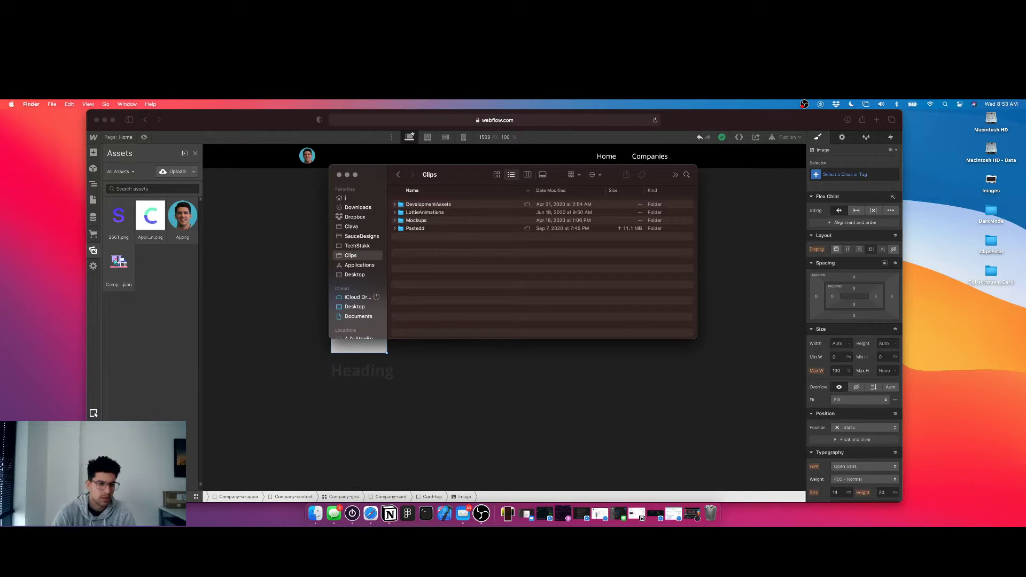
{"action": "left_click_drag", "start_coordinate": [354, 256], "coordinate": [392, 230]}
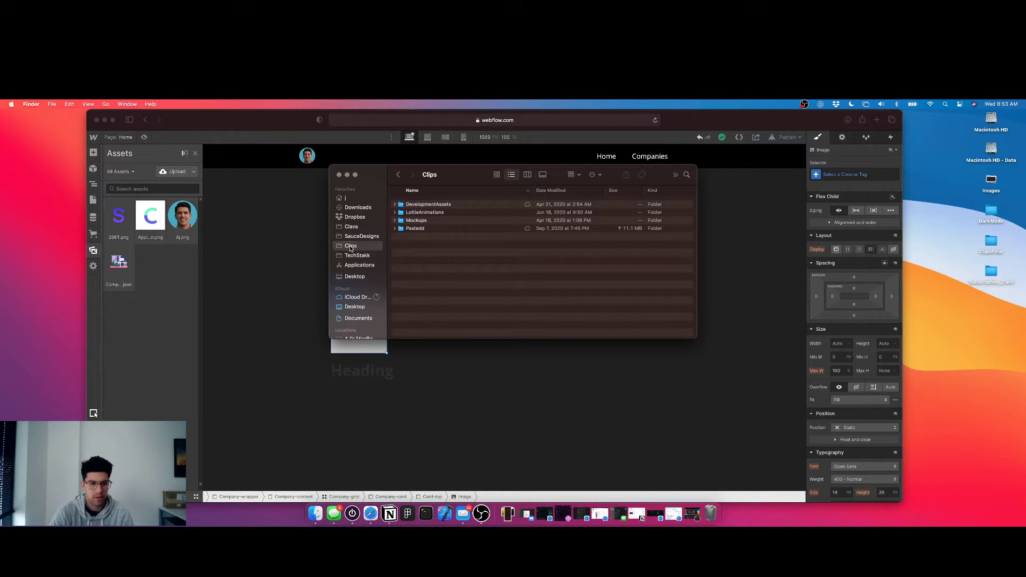
{"action": "left_click", "coordinate": [410, 206]}
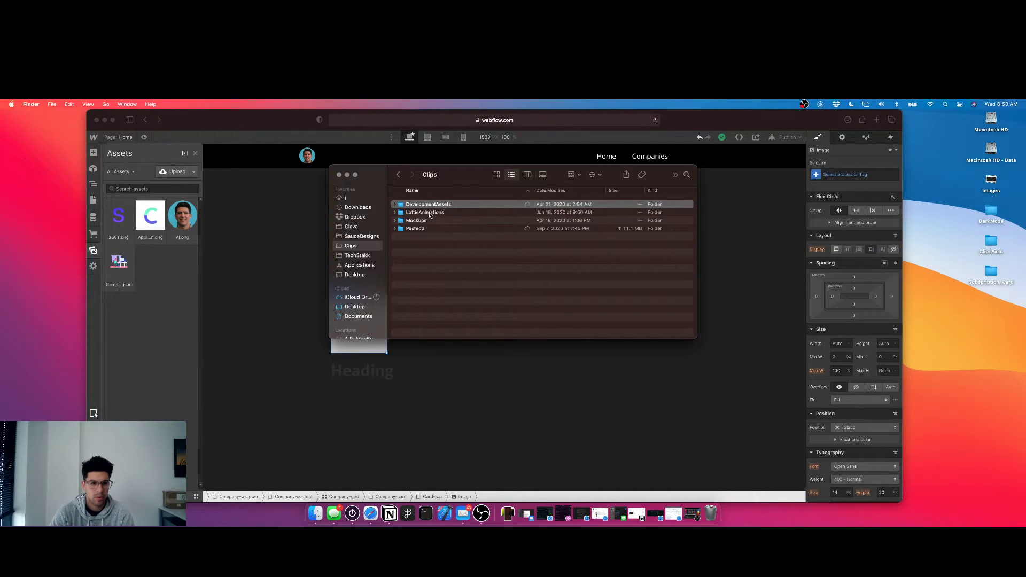
{"action": "left_click", "coordinate": [407, 515]}
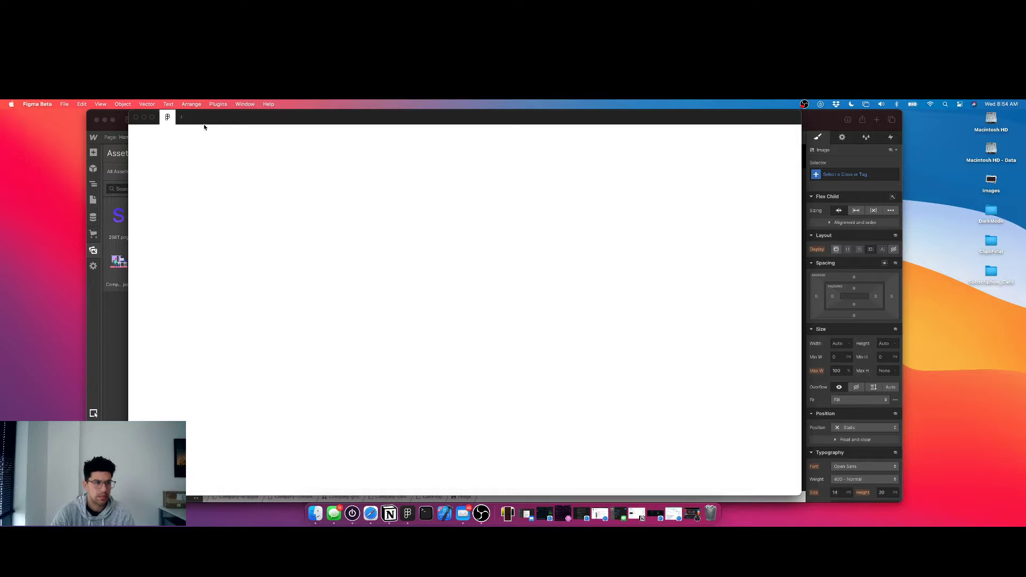
Open the Clip design file and select the AppLogo-180 logo frame.
{"action": "left_click", "coordinate": [276, 118]}
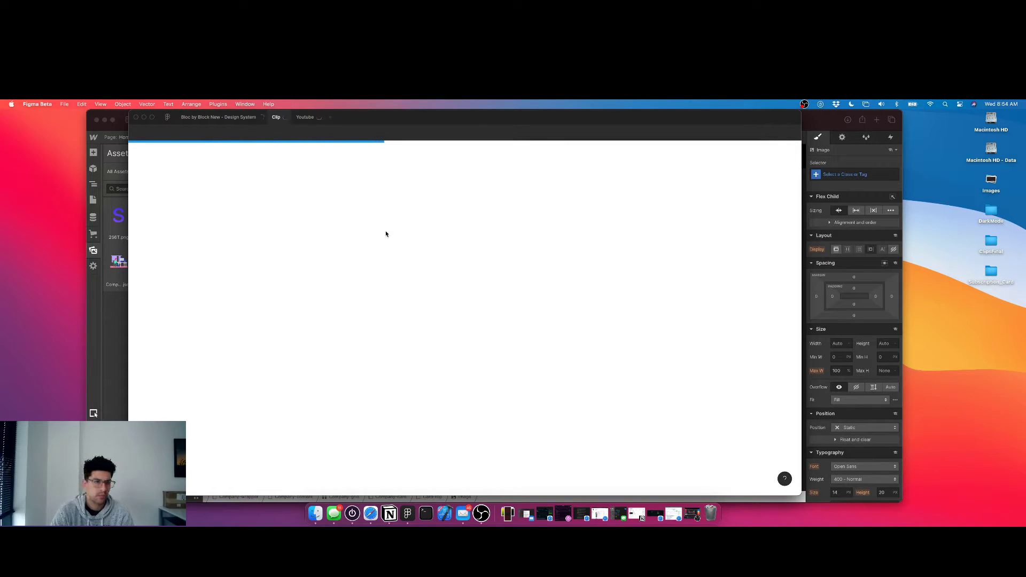
{"action": "scroll", "coordinate": [379, 234], "scroll_direction": "down", "scroll_amount": 5}
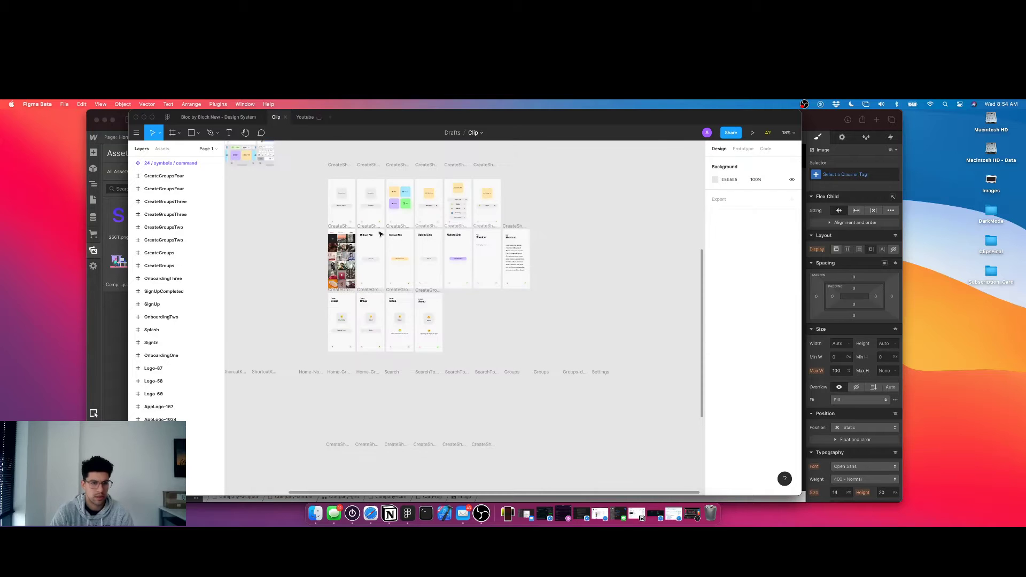
{"action": "scroll", "coordinate": [379, 233], "scroll_direction": "up", "scroll_amount": 2}
{"action": "scroll", "coordinate": [380, 233], "scroll_direction": "up", "scroll_amount": 2}
{"action": "scroll", "coordinate": [380, 231], "scroll_direction": "up", "scroll_amount": 6}
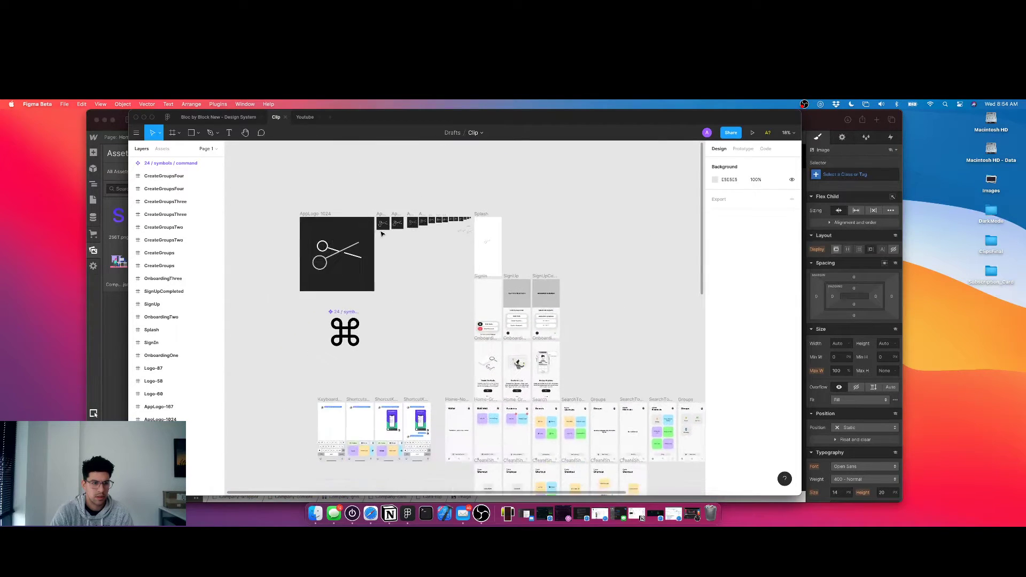
{"action": "scroll", "coordinate": [388, 228], "scroll_direction": "up", "scroll_amount": 3}
{"action": "left_click", "coordinate": [350, 256]}
Export AppLogo-180 as a PNG into Downloads and minimise Figma.
{"action": "scroll", "coordinate": [763, 458], "scroll_direction": "down", "scroll_amount": 2}
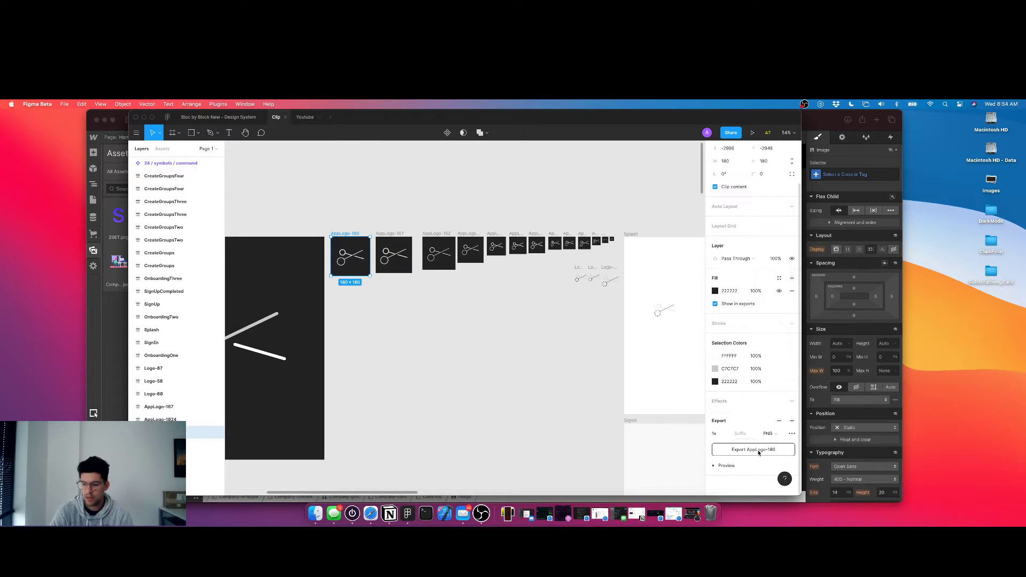
{"action": "left_click", "coordinate": [756, 451]}
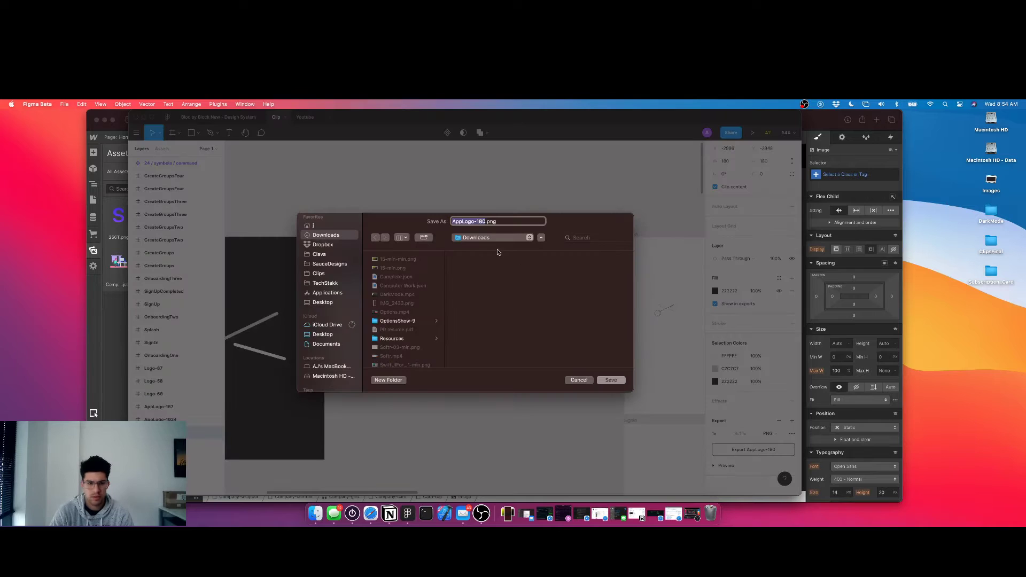
{"action": "left_click", "coordinate": [611, 380]}
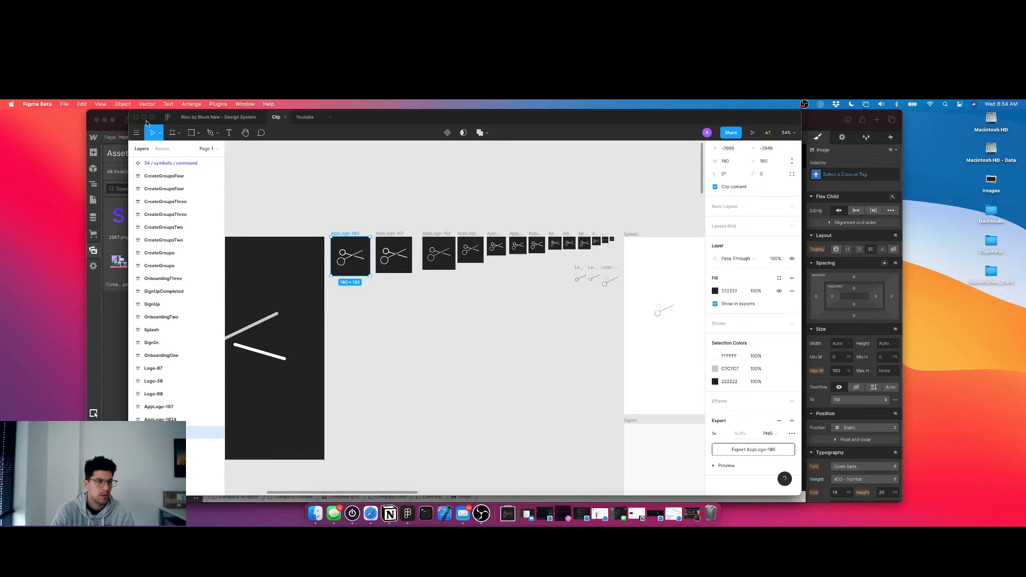
{"action": "key", "text": "super+m"}
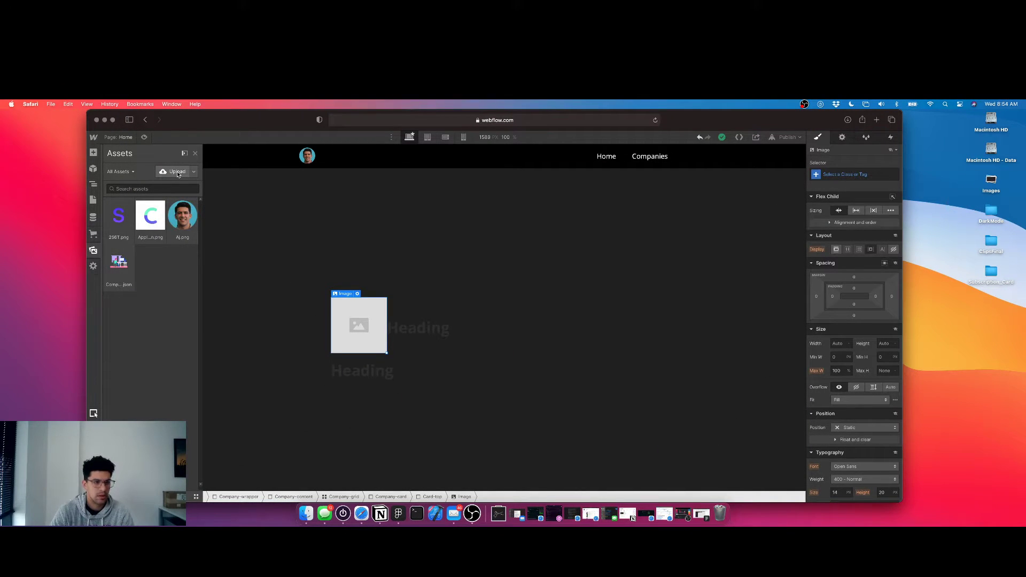
Upload AppLogo-180.png from the Downloads folder, sorted newest first, to the site assets.
{"action": "left_click", "coordinate": [177, 172]}
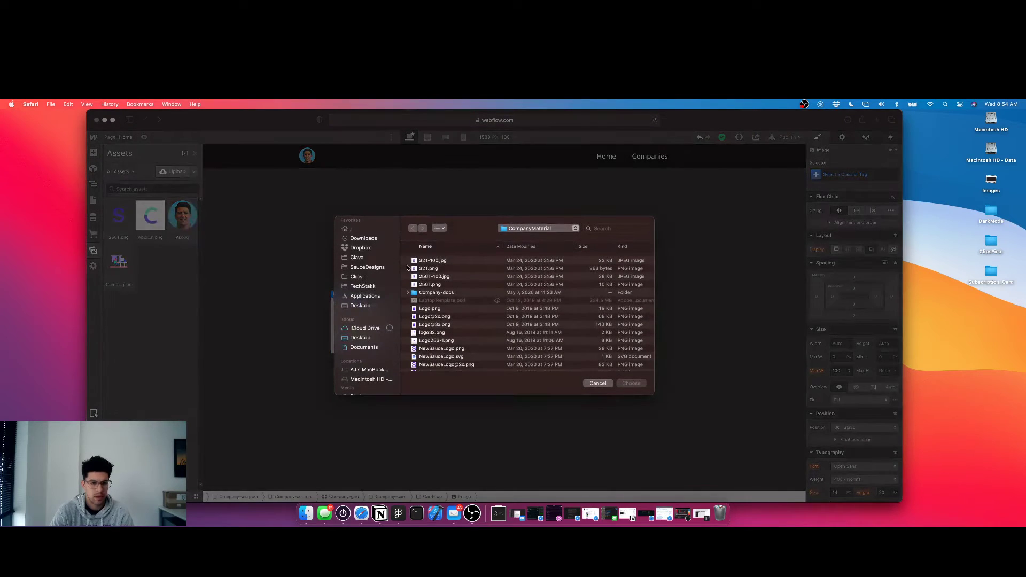
{"action": "left_click", "coordinate": [363, 238]}
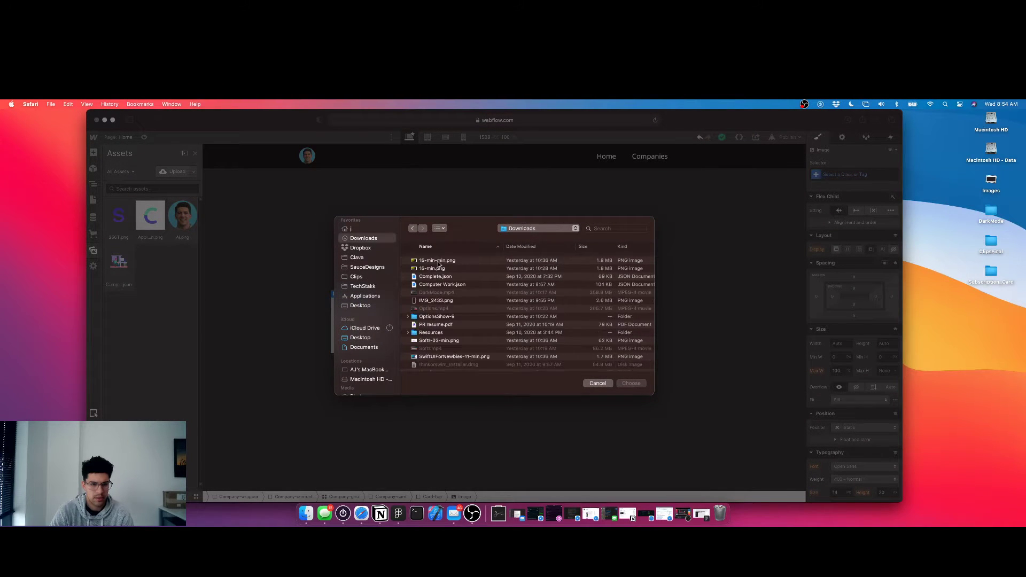
{"action": "left_click", "coordinate": [543, 246]}
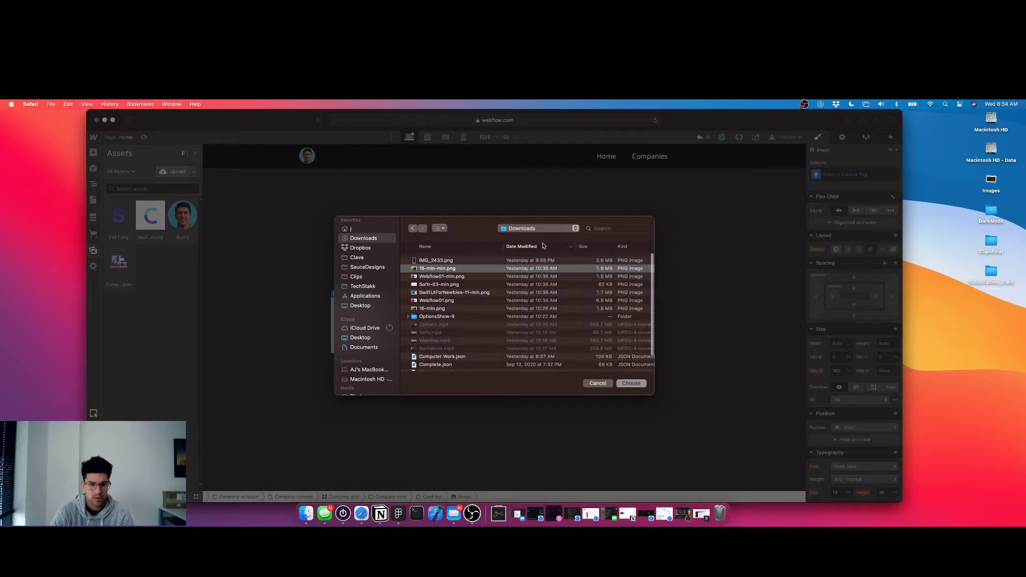
{"action": "left_click", "coordinate": [398, 513]}
{"action": "key", "text": "super+Tab"}
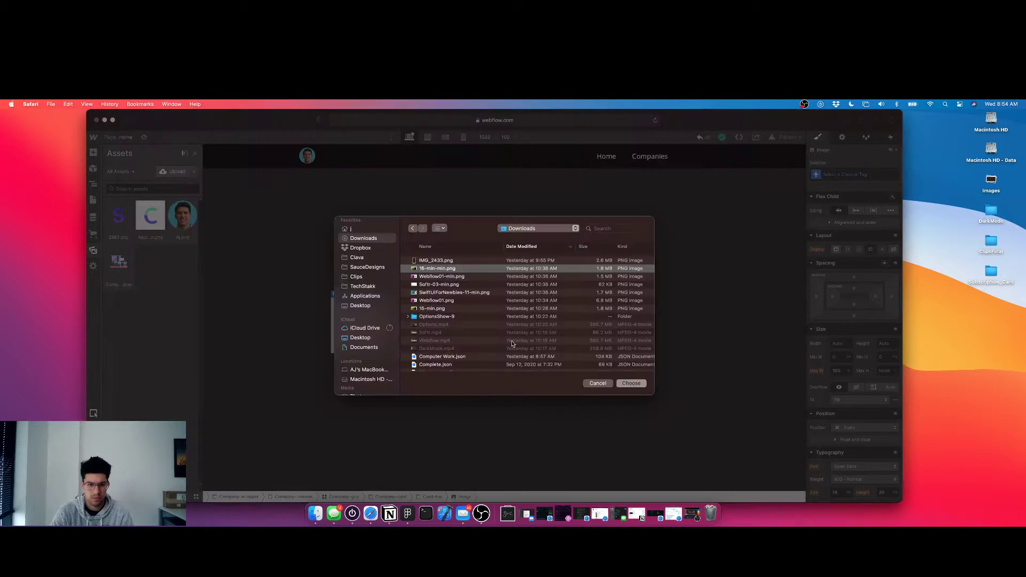
{"action": "key", "text": "super+Tab"}
{"action": "key", "text": "super+Tab"}
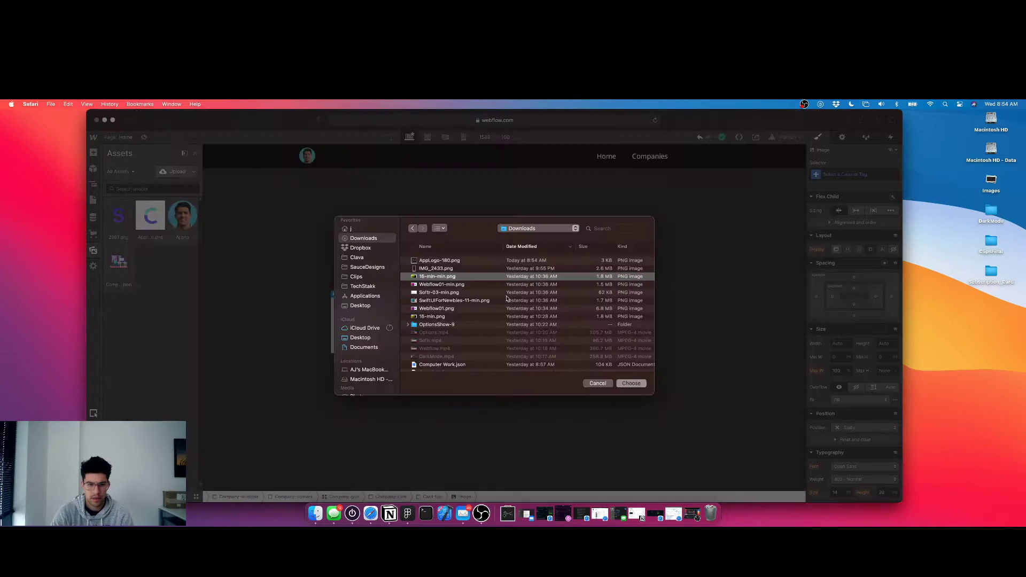
{"action": "left_click", "coordinate": [628, 383]}
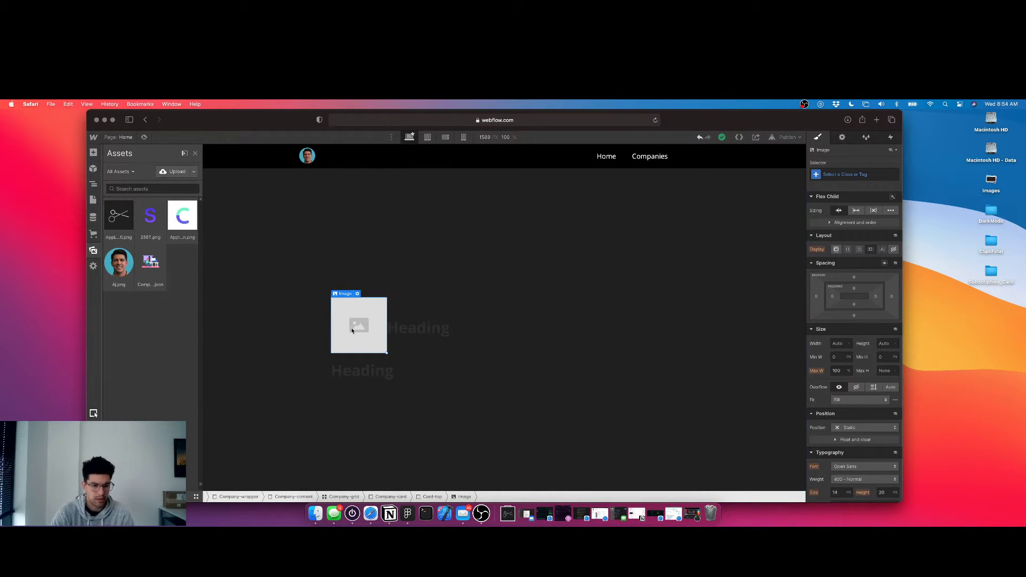
Place the C logo in the card image and give it the class Card-image.
{"action": "left_click", "coordinate": [185, 213]}
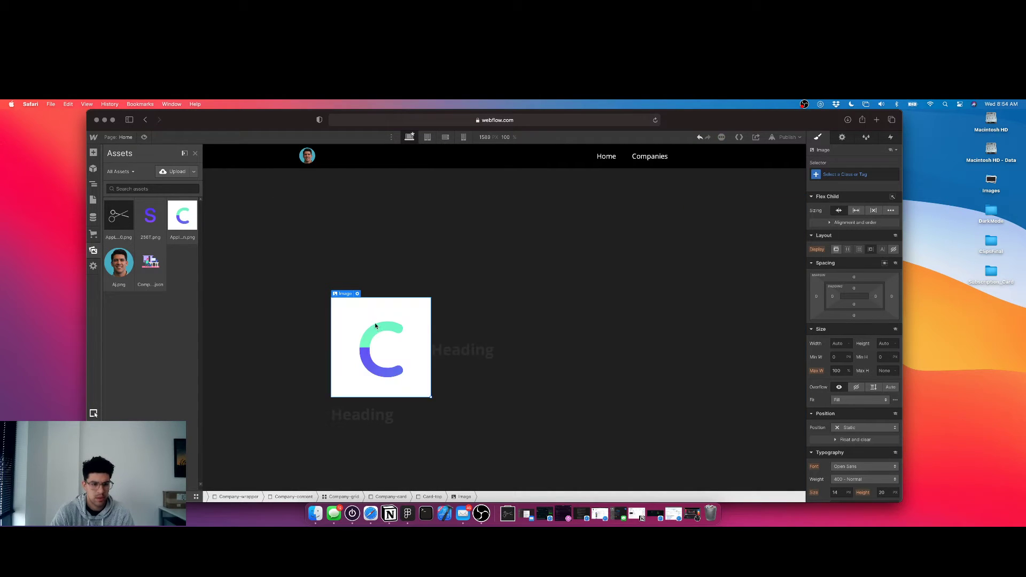
{"action": "key", "text": "z"}
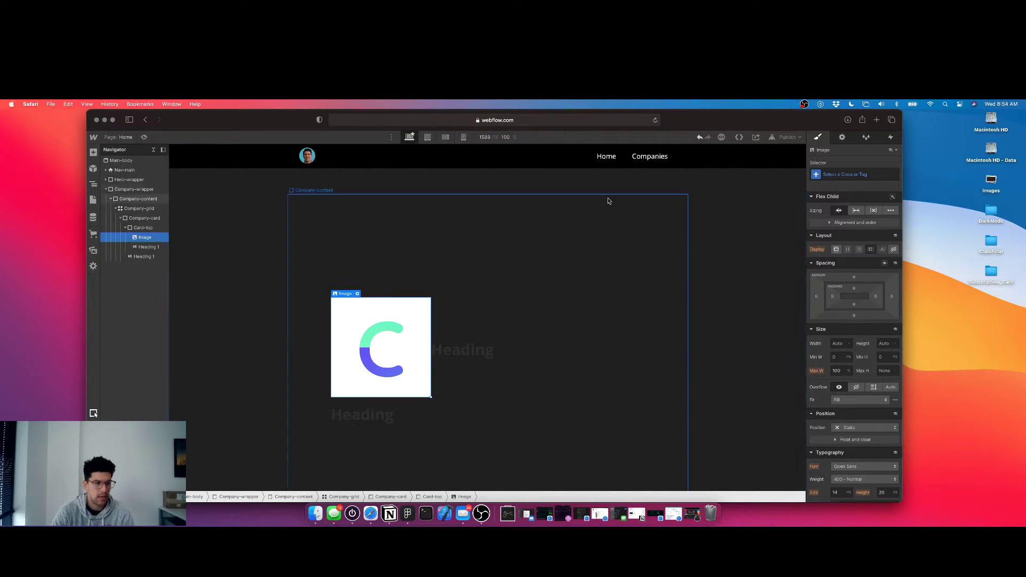
{"action": "key", "text": "super+Return"}
{"action": "type", "text": "Card-image"}
{"action": "key", "text": "Return"}
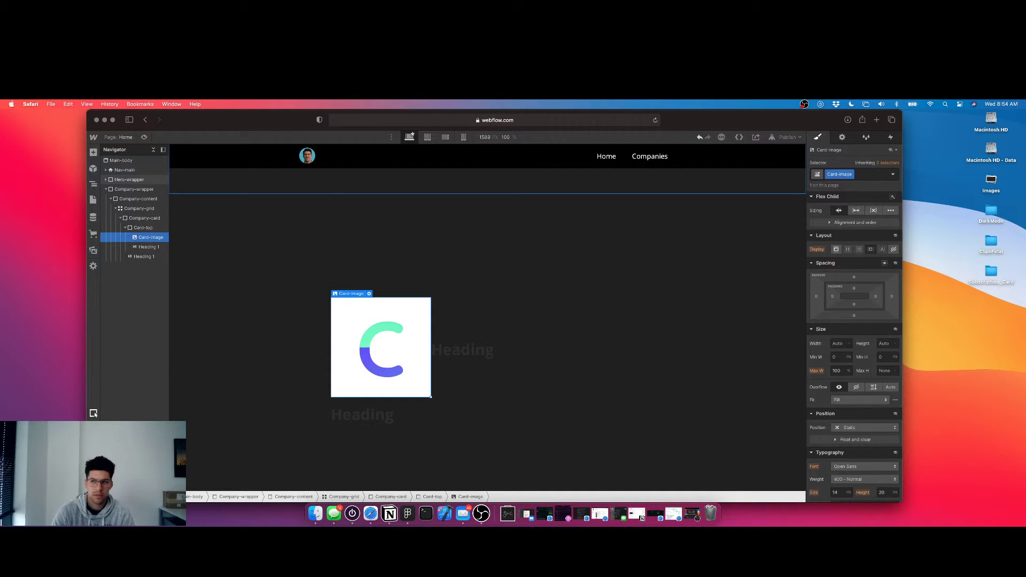
Give the two card headings the classes Card-time and Card-product.
{"action": "left_click", "coordinate": [152, 248]}
{"action": "left_click", "coordinate": [815, 176]}
{"action": "type", "text": "Card-time"}
{"action": "key", "text": "Return"}
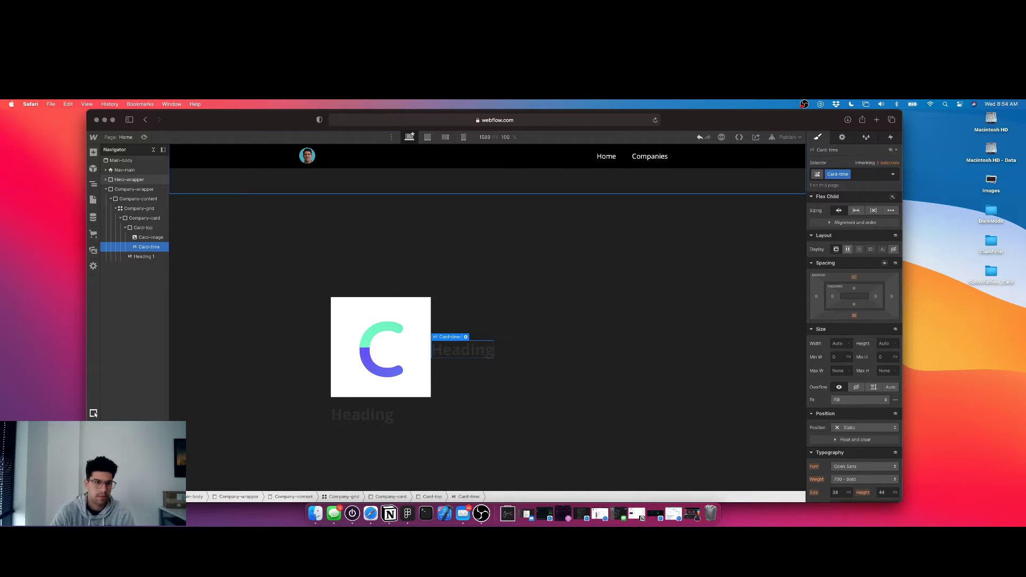
{"action": "left_click", "coordinate": [364, 415]}
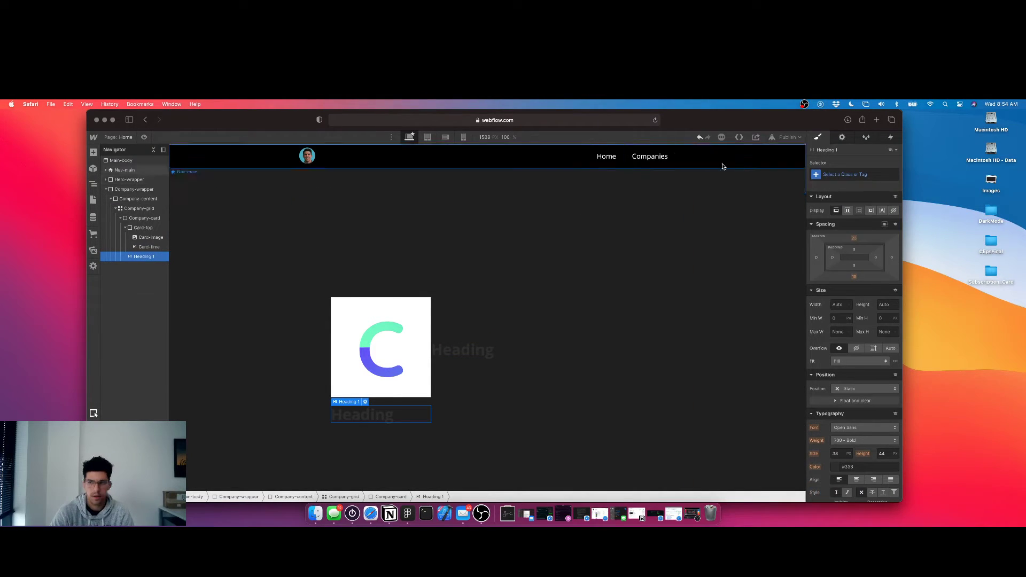
{"action": "left_click", "coordinate": [817, 174]}
{"action": "type", "text": "Card-produc"}
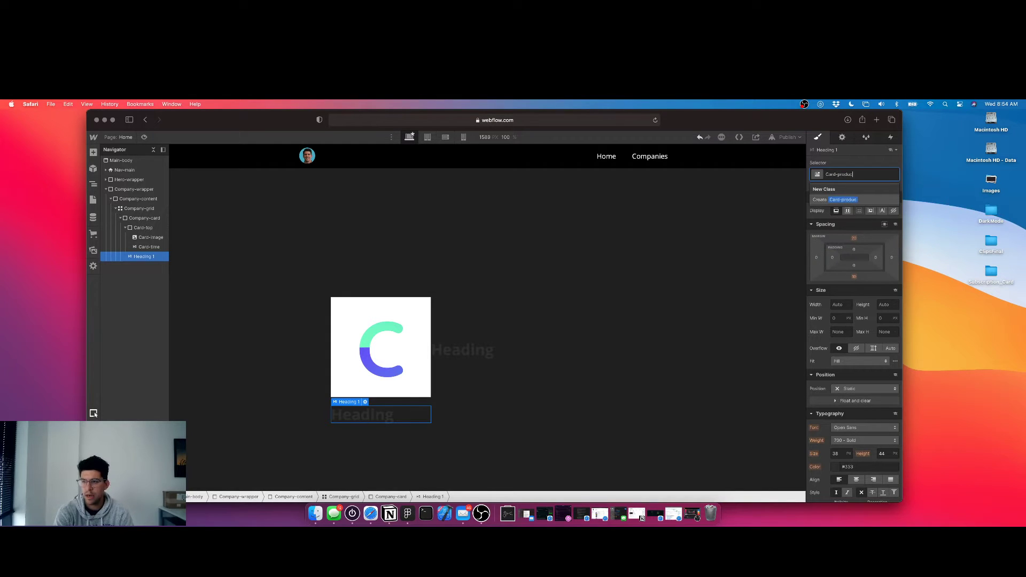
{"action": "type", "text": "t"}
{"action": "key", "text": "Return"}
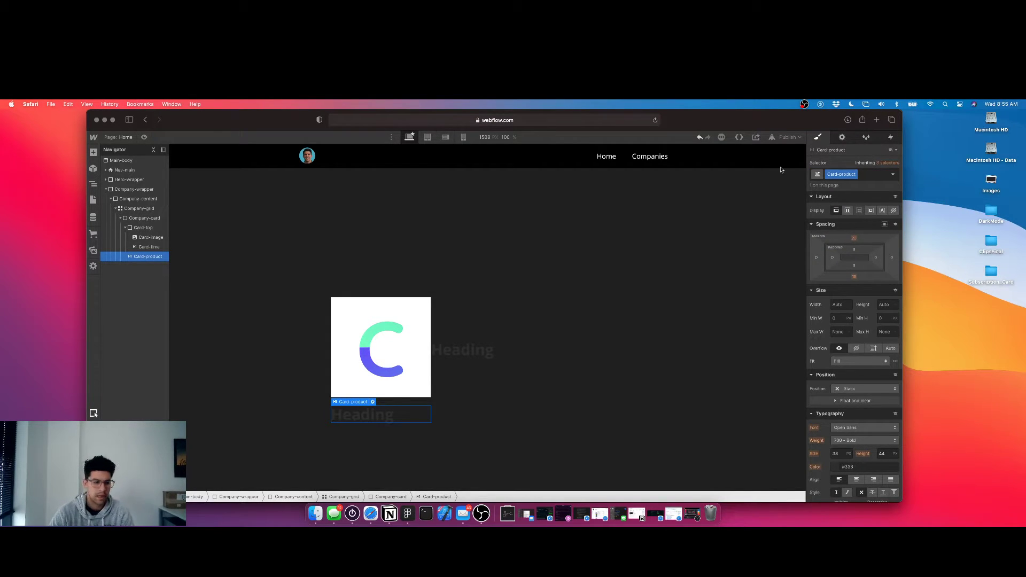
{"action": "left_click", "coordinate": [365, 330]}
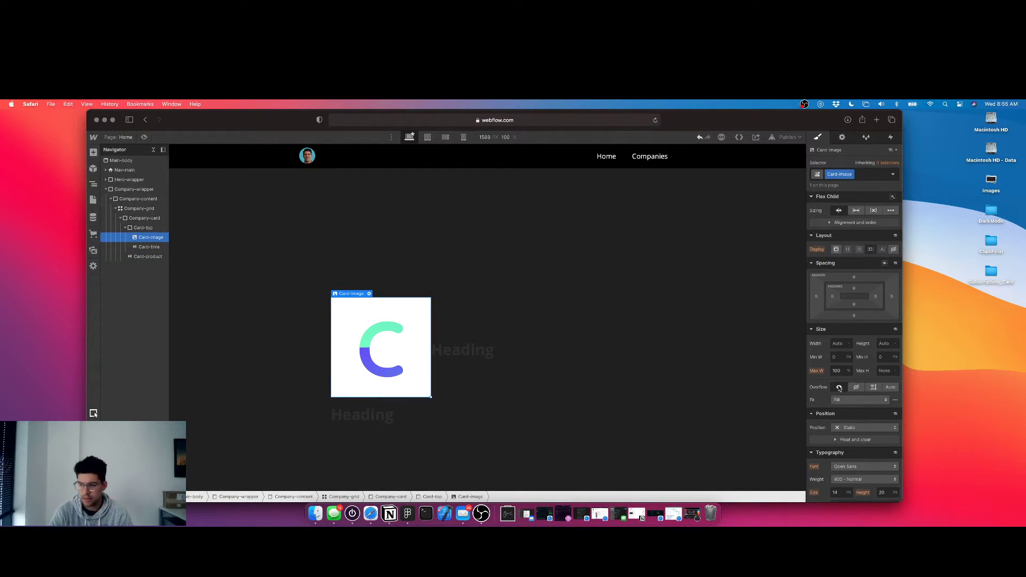
Size the card image to 40 × 40 px and set its corner radius to 20.
{"action": "left_click", "coordinate": [839, 344]}
{"action": "type", "text": "40"}
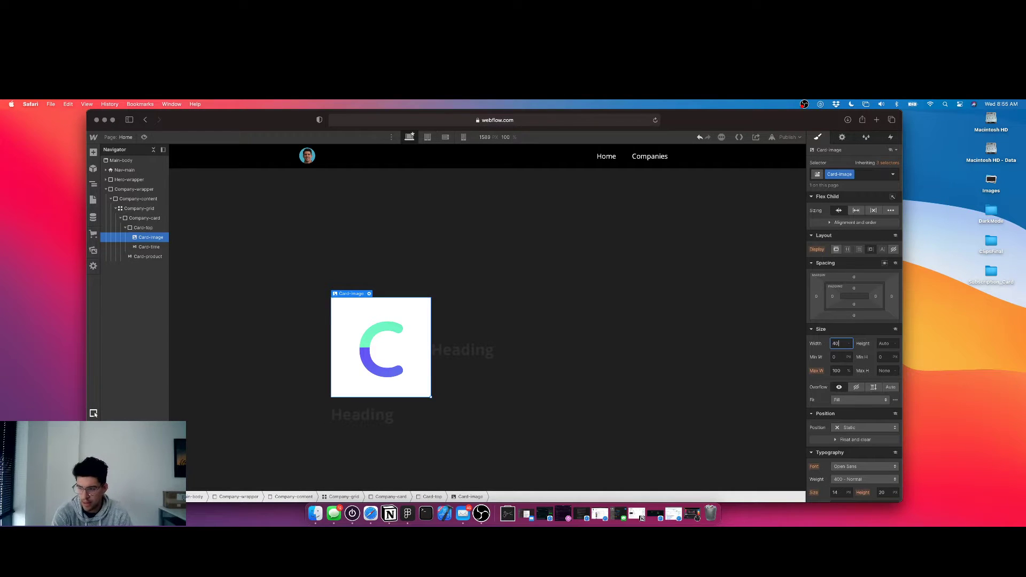
{"action": "key", "text": "Tab"}
{"action": "type", "text": "4"}
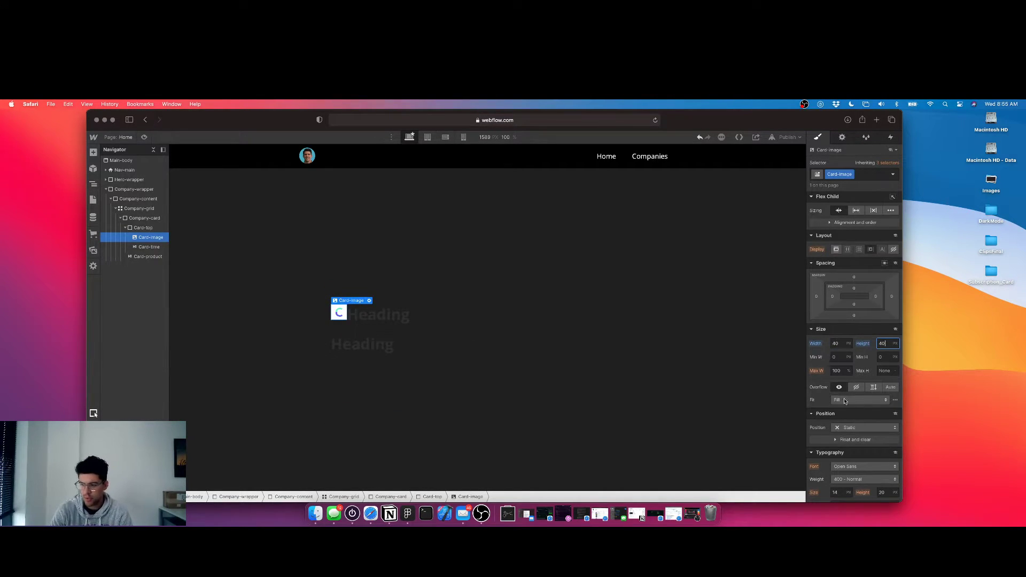
{"action": "scroll", "coordinate": [855, 374], "scroll_direction": "down", "scroll_amount": 8}
{"action": "left_click", "coordinate": [886, 410]}
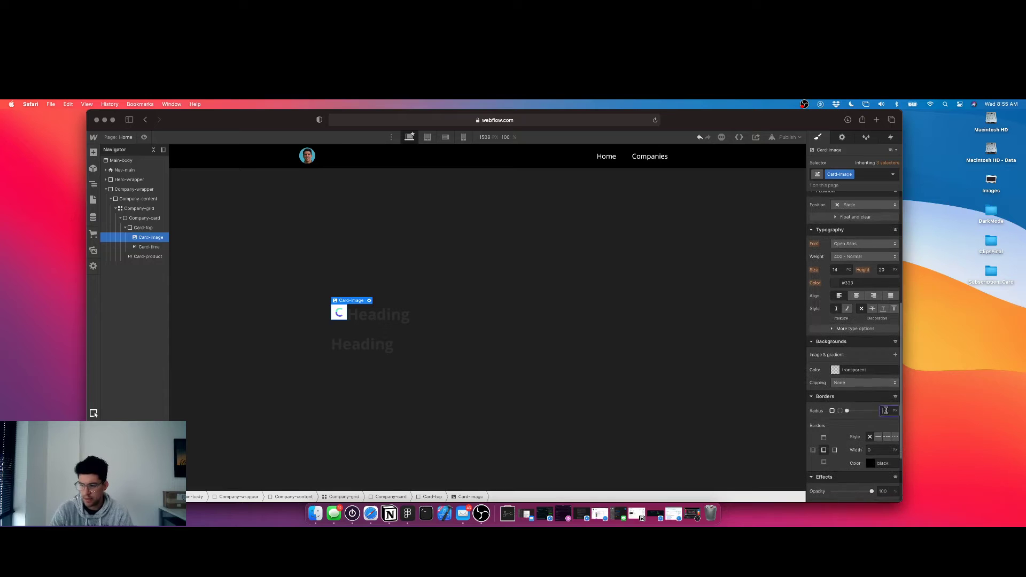
Select the Card-time heading and edit its font size.
{"action": "left_click", "coordinate": [368, 316]}
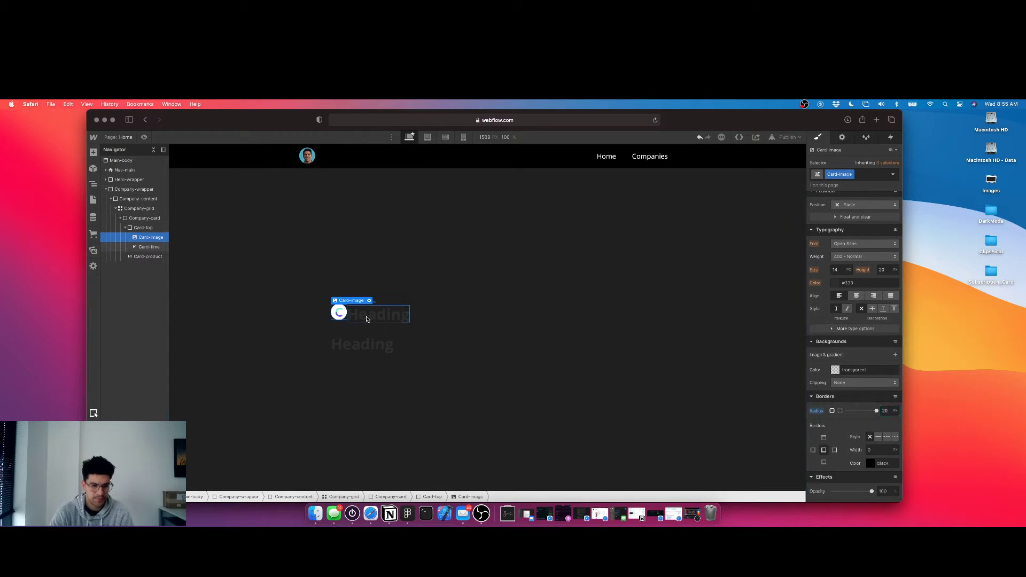
{"action": "left_click", "coordinate": [338, 317]}
{"action": "left_click", "coordinate": [366, 318]}
{"action": "scroll", "coordinate": [855, 348], "scroll_direction": "up", "scroll_amount": 3}
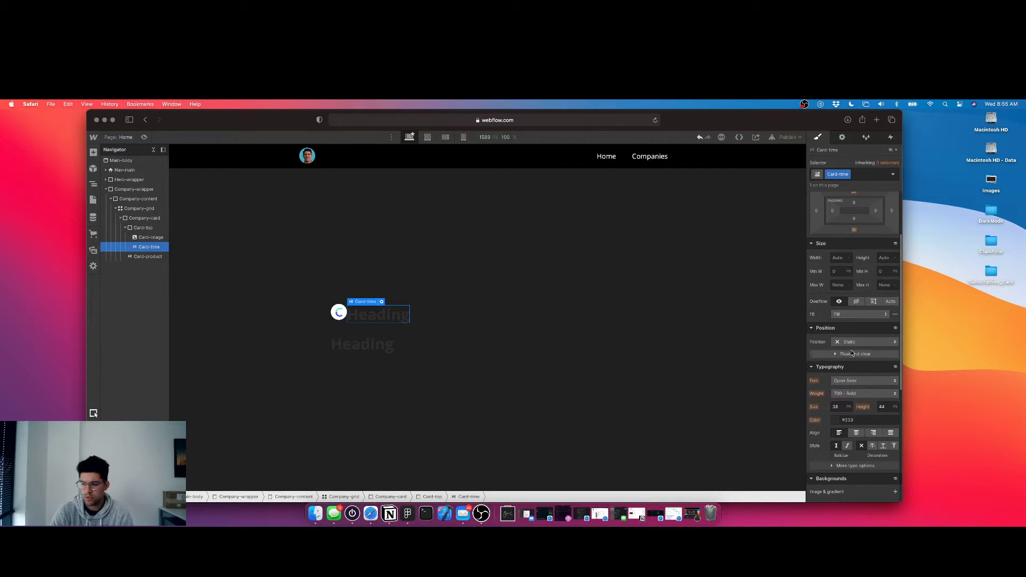
{"action": "left_click", "coordinate": [839, 407]}
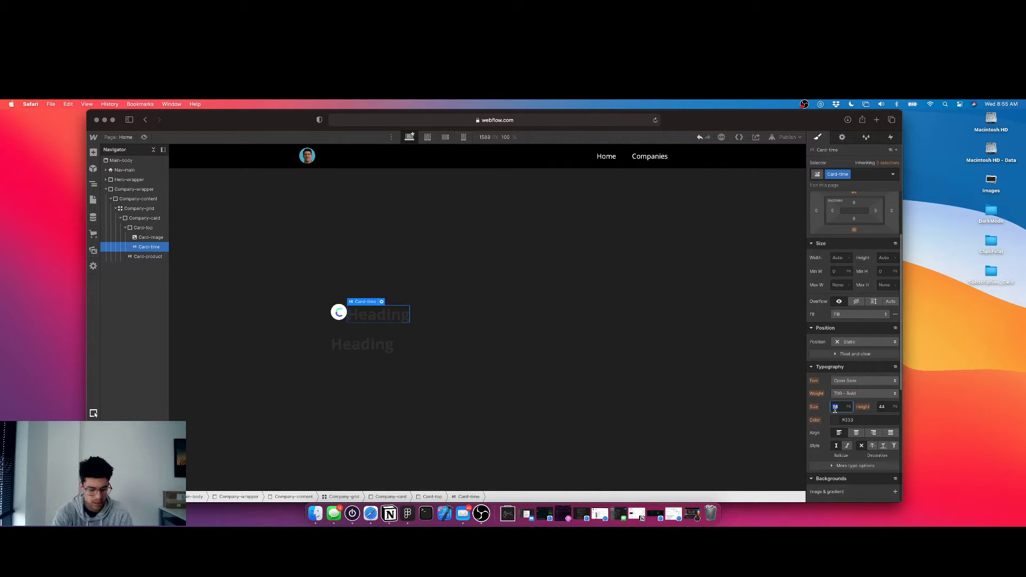
Give Card-time font size 17, 130% line height and a 10 px top margin.
{"action": "key", "text": "Tab"}
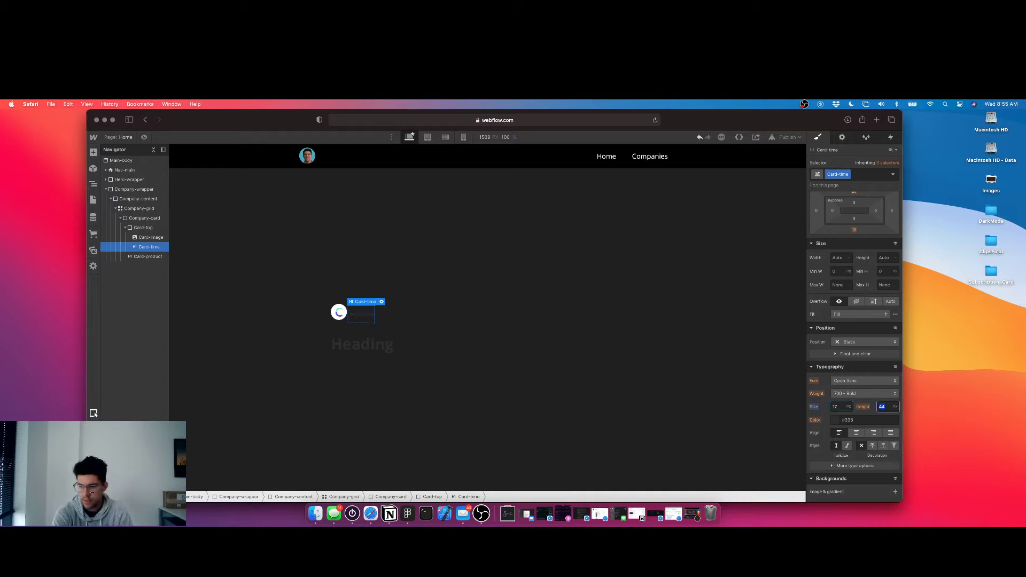
{"action": "type", "text": "130%"}
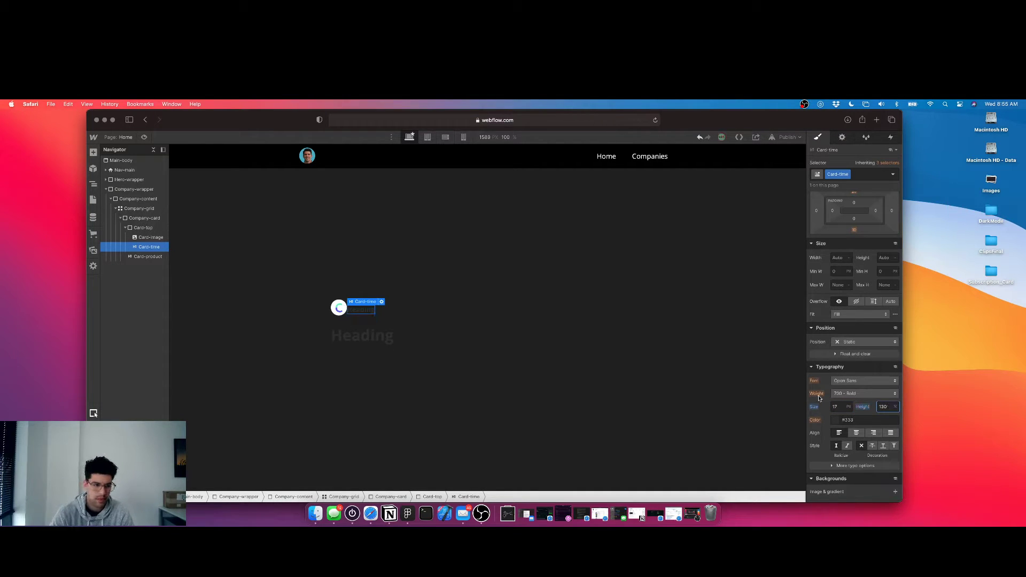
{"action": "left_click", "coordinate": [377, 317]}
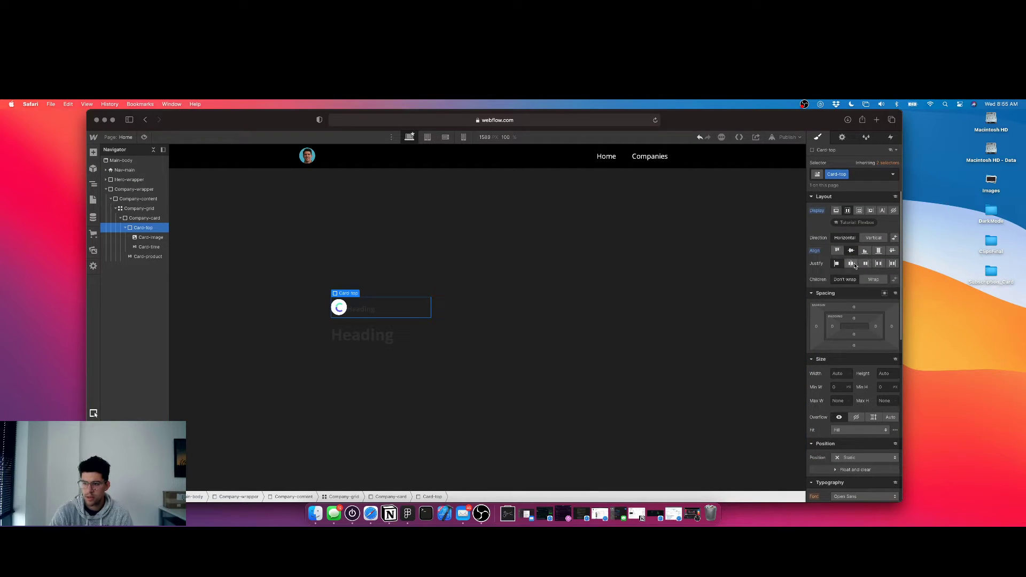
{"action": "left_click", "coordinate": [357, 312]}
{"action": "left_click", "coordinate": [853, 278]}
{"action": "type", "text": "10"}
{"action": "key", "text": "Return"}
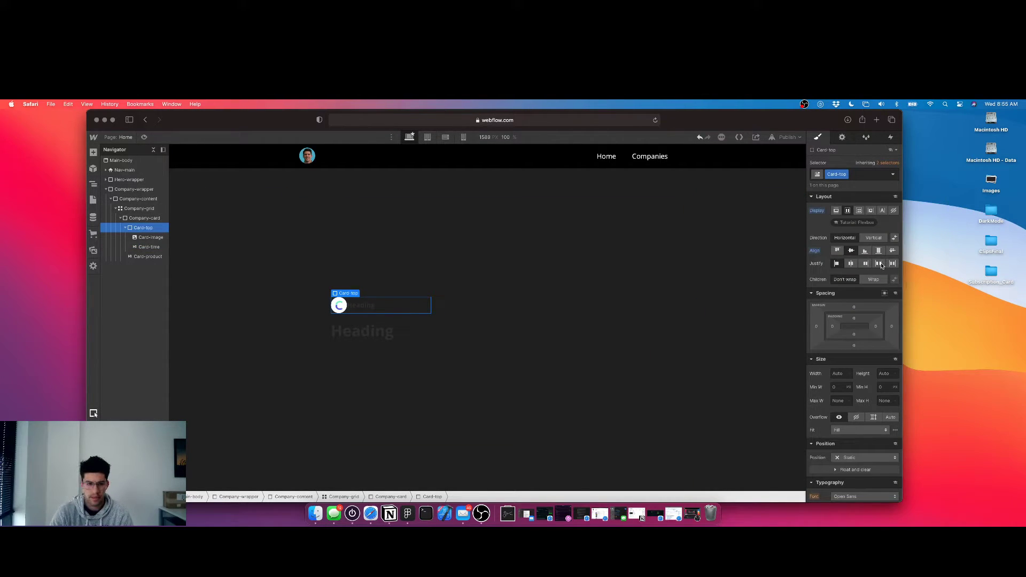
Delete the Card-time heading's placeholder 'Heading' text.
{"action": "left_click", "coordinate": [425, 316]}
{"action": "left_click", "coordinate": [422, 305]}
{"action": "double_click", "coordinate": [422, 306]}
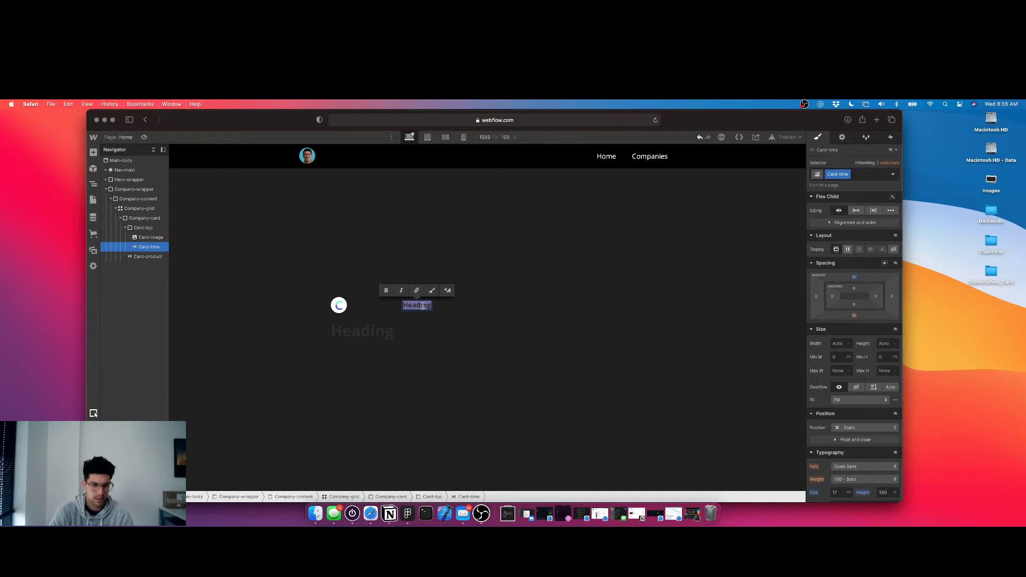
{"action": "key", "text": "BackSpace"}
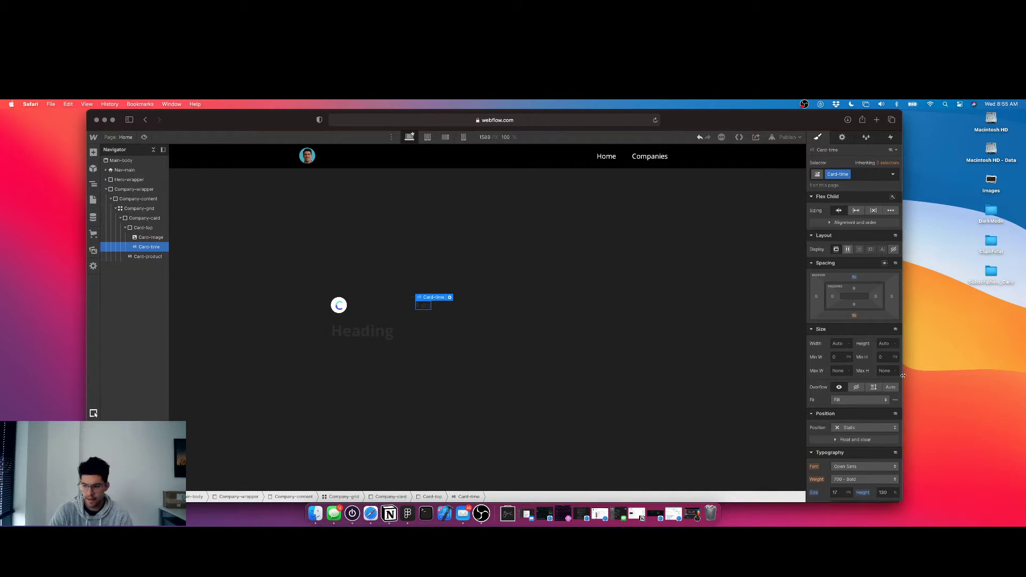
{"action": "scroll", "coordinate": [858, 374], "scroll_direction": "down", "scroll_amount": 3}
{"action": "left_click", "coordinate": [855, 423]}
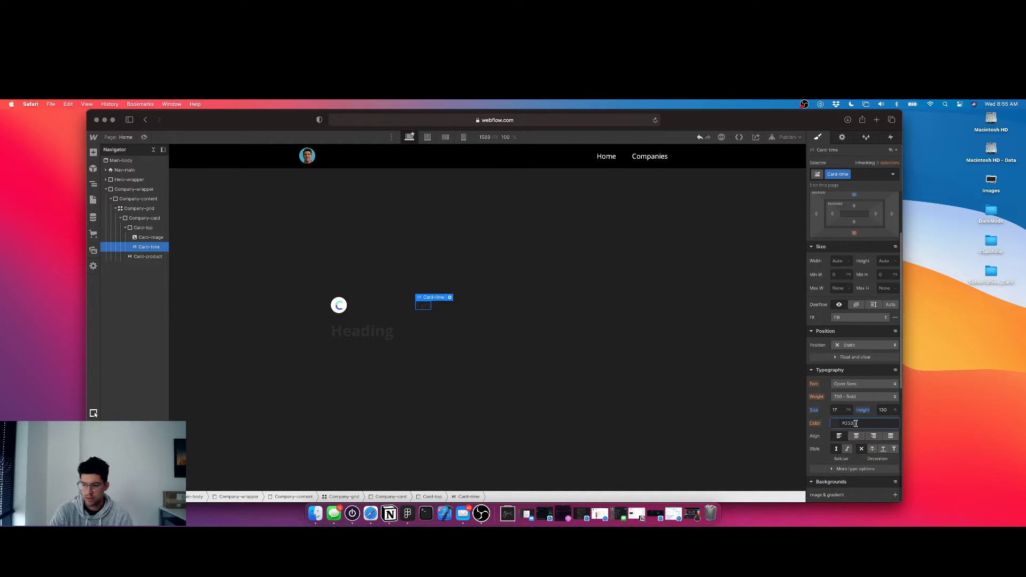
Colour the Company-card background violet-blue and pad all four sides by 5 px.
{"action": "left_click", "coordinate": [372, 351]}
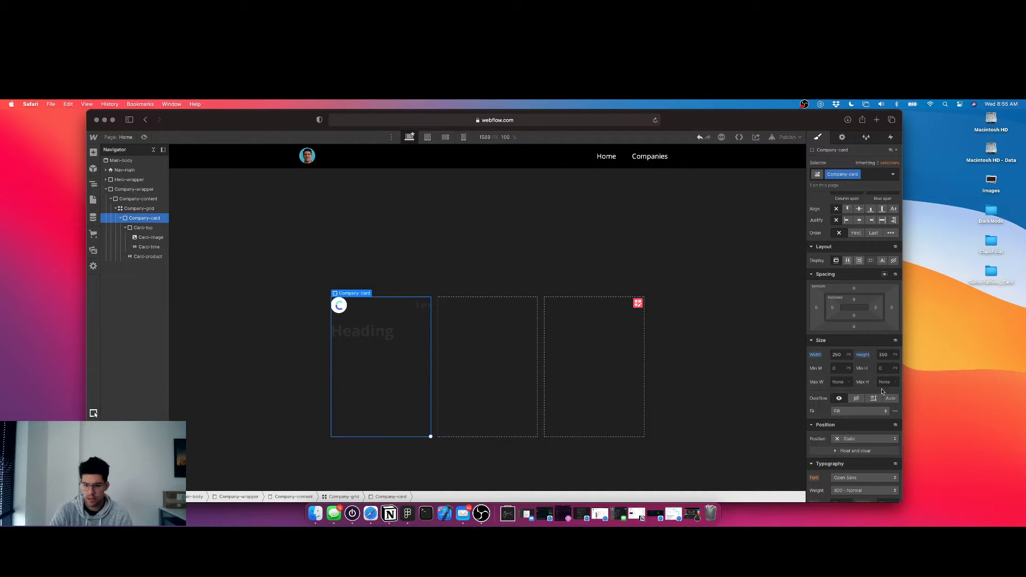
{"action": "scroll", "coordinate": [847, 390], "scroll_direction": "down", "scroll_amount": 10}
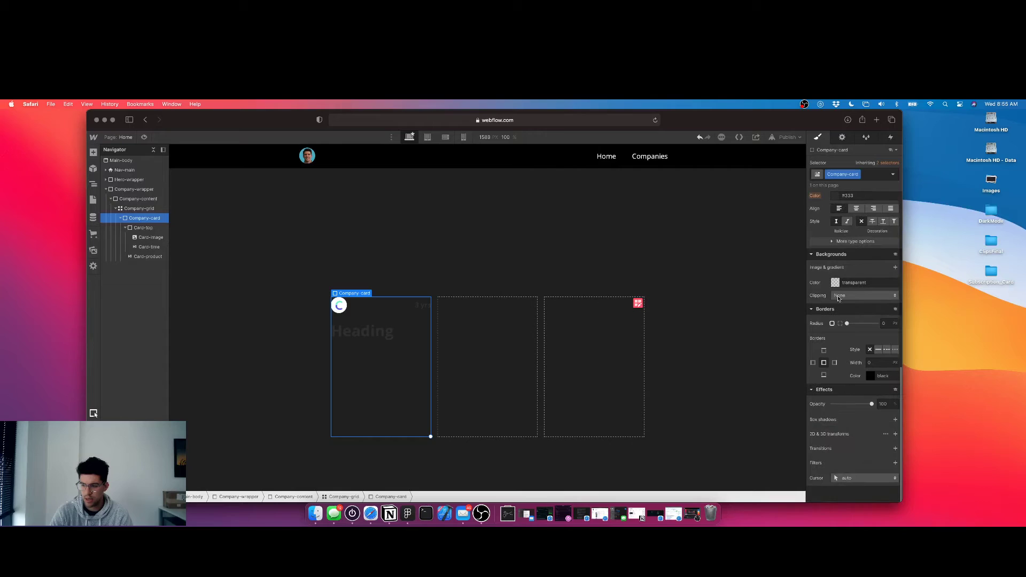
{"action": "left_click", "coordinate": [837, 285]}
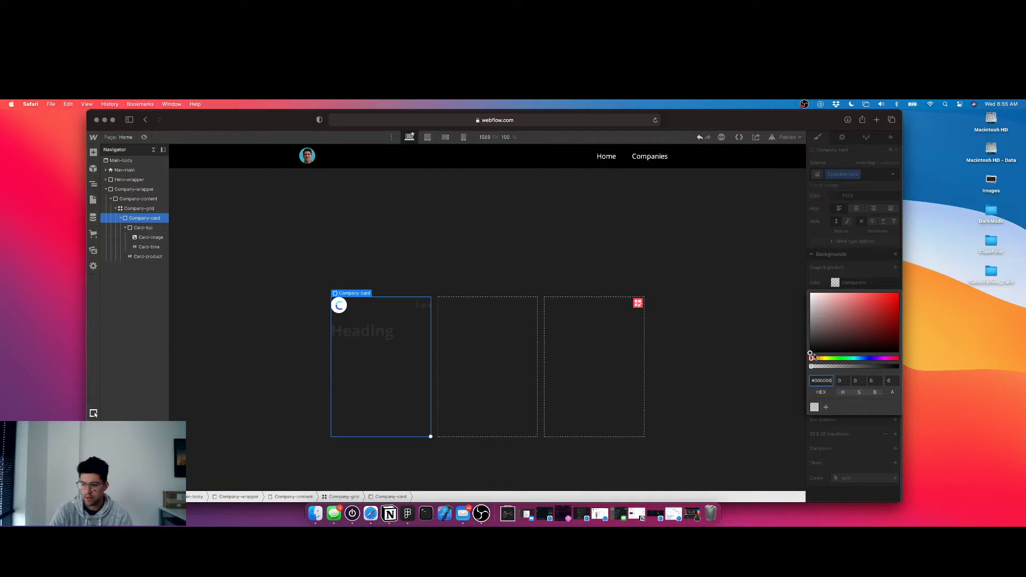
{"action": "left_click_drag", "start_coordinate": [826, 346], "coordinate": [877, 304]}
{"action": "left_click", "coordinate": [862, 359]}
{"action": "left_click_drag", "start_coordinate": [862, 359], "coordinate": [873, 358]}
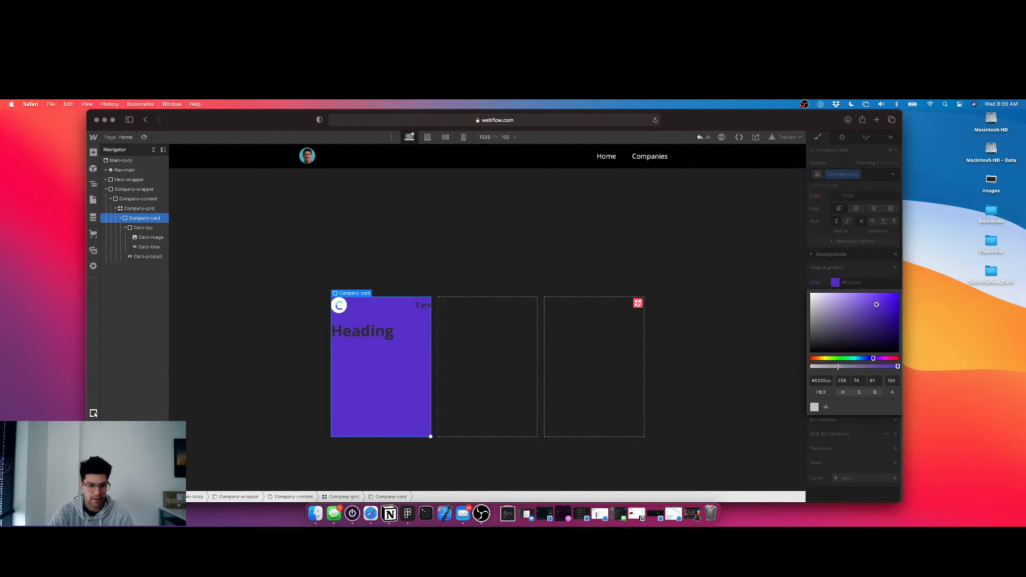
{"action": "left_click", "coordinate": [379, 352]}
{"action": "scroll", "coordinate": [839, 325], "scroll_direction": "up", "scroll_amount": 8}
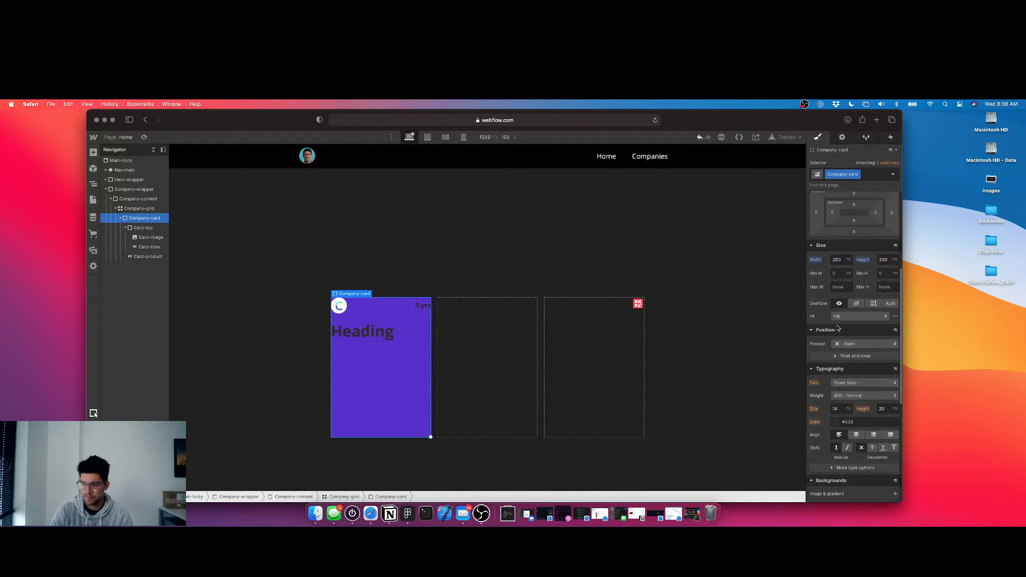
{"action": "left_click_drag", "start_coordinate": [833, 386], "coordinate": [840, 384]}
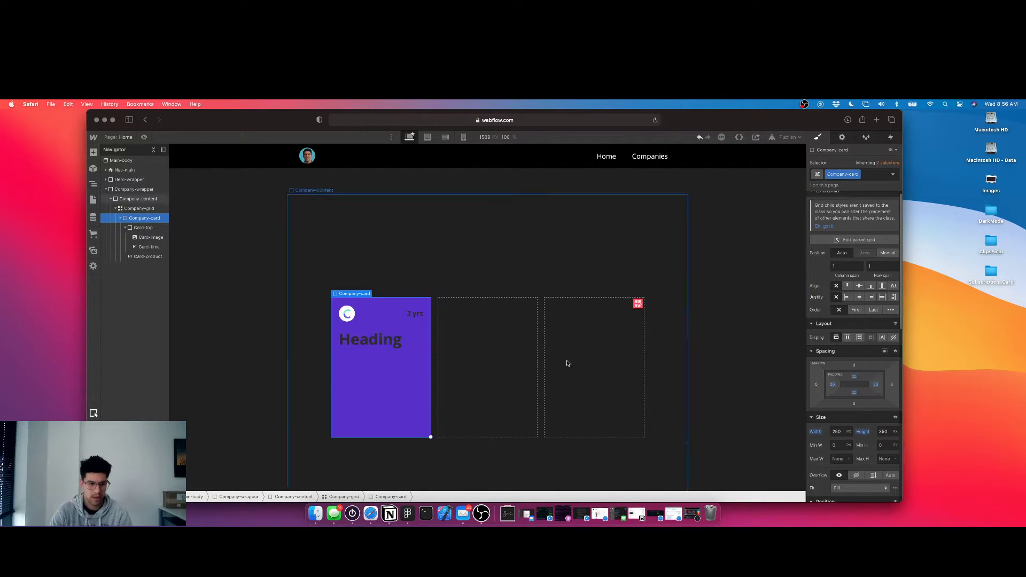
Set the 3 yrs label's text colour to white (fff).
{"action": "left_click", "coordinate": [415, 314]}
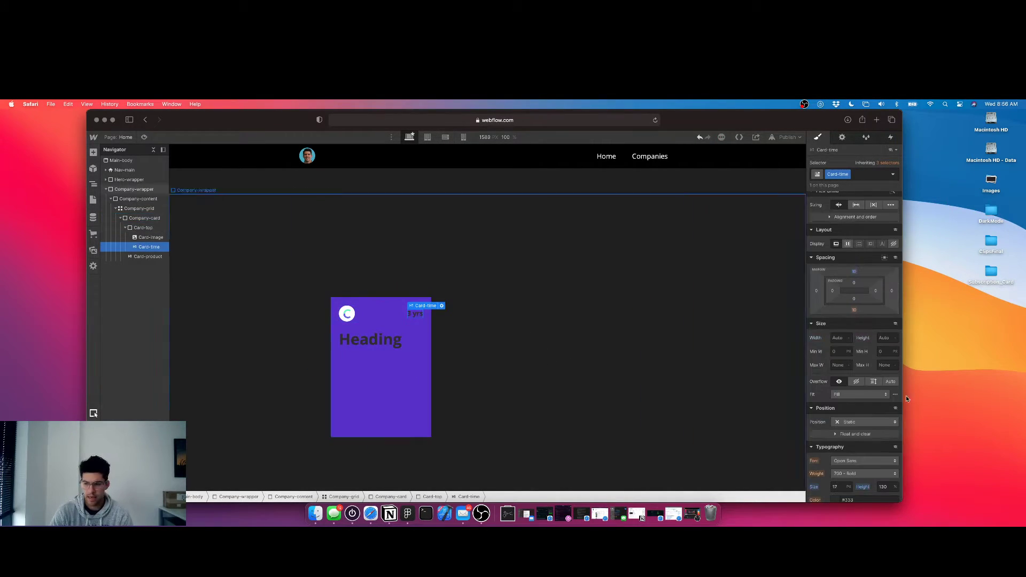
{"action": "scroll", "coordinate": [846, 473], "scroll_direction": "down", "scroll_amount": 1}
{"action": "left_click", "coordinate": [852, 484]}
{"action": "type", "text": "fff"}
{"action": "key", "text": "Return"}
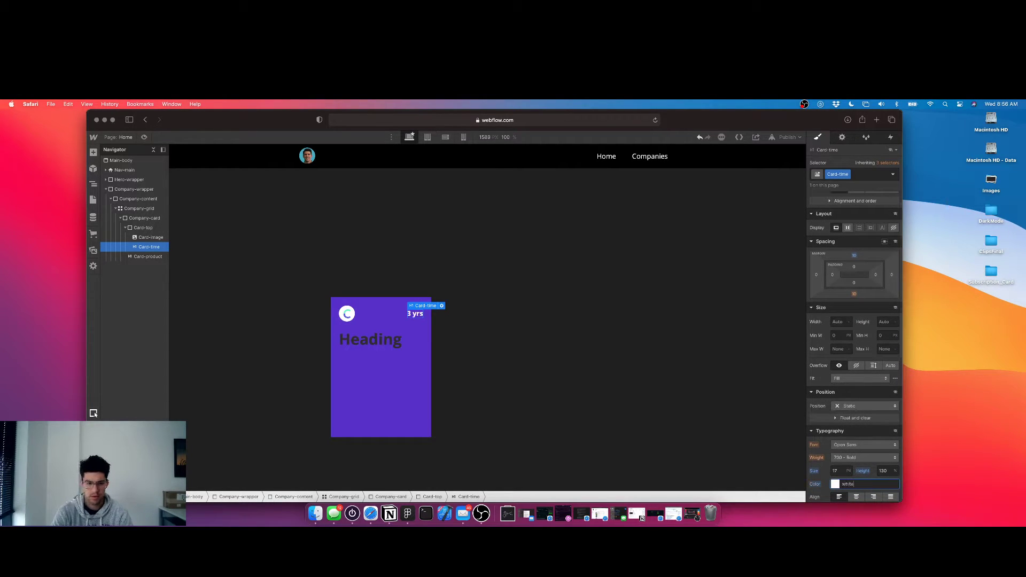
Change the card heading's text to 'Clava App'.
{"action": "left_click", "coordinate": [383, 343]}
{"action": "double_click", "coordinate": [383, 342]}
{"action": "type", "text": "Clava App"}
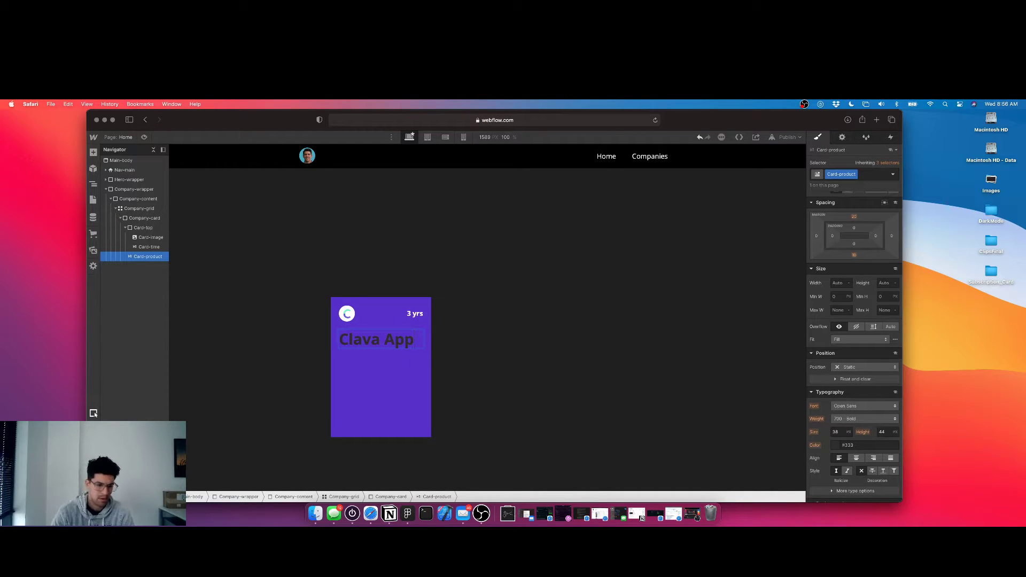
{"action": "key", "text": "Escape"}
{"action": "double_click", "coordinate": [378, 341]}
{"action": "key", "text": "Escape"}
Set the Clava App heading to font size 50 with 110% line height.
{"action": "scroll", "coordinate": [846, 331], "scroll_direction": "down", "scroll_amount": 2}
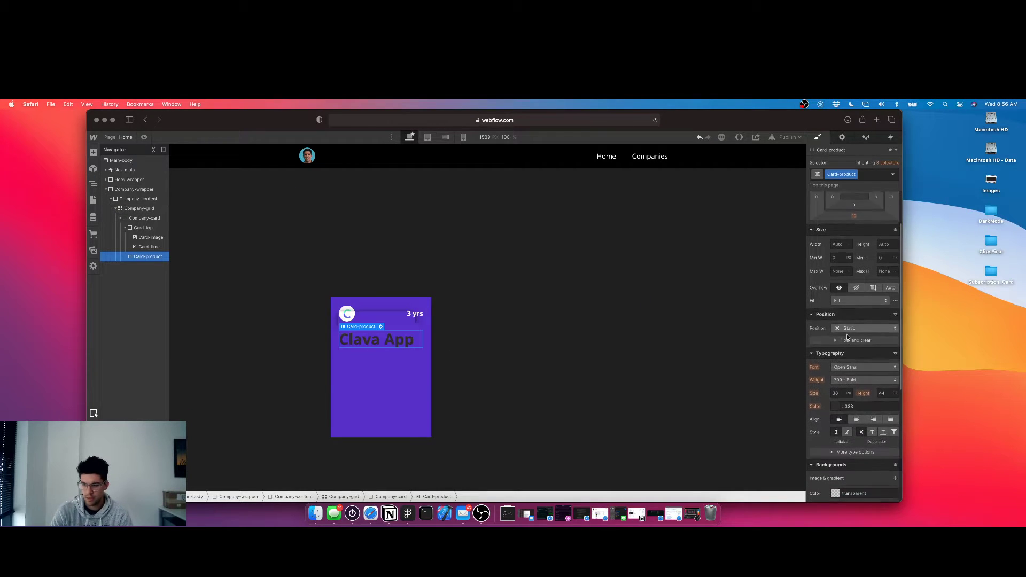
{"action": "scroll", "coordinate": [846, 331], "scroll_direction": "down", "scroll_amount": 1}
{"action": "left_click", "coordinate": [843, 385]}
{"action": "type", "text": "50"}
{"action": "key", "text": "Tab"}
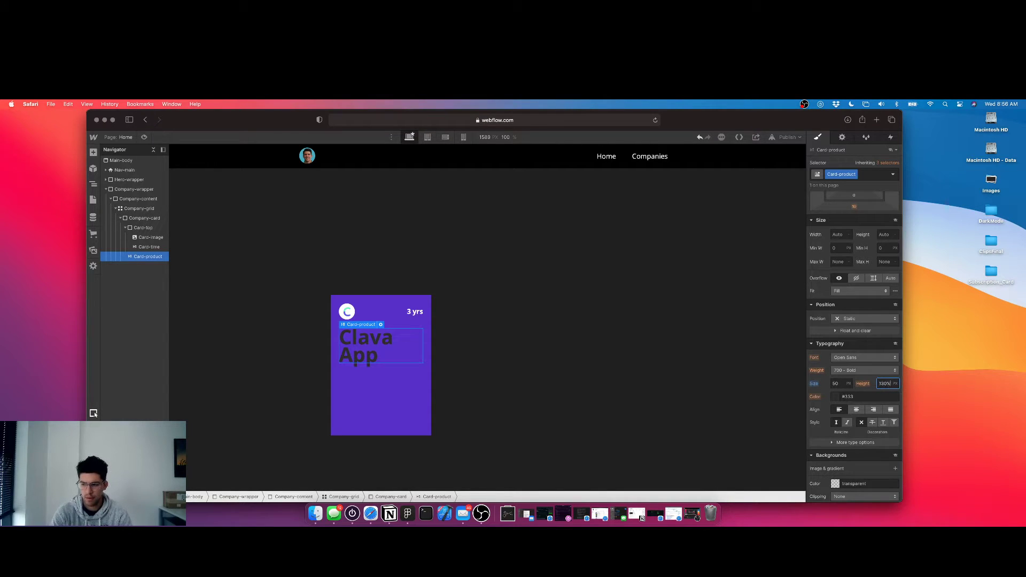
{"action": "key", "text": "Return"}
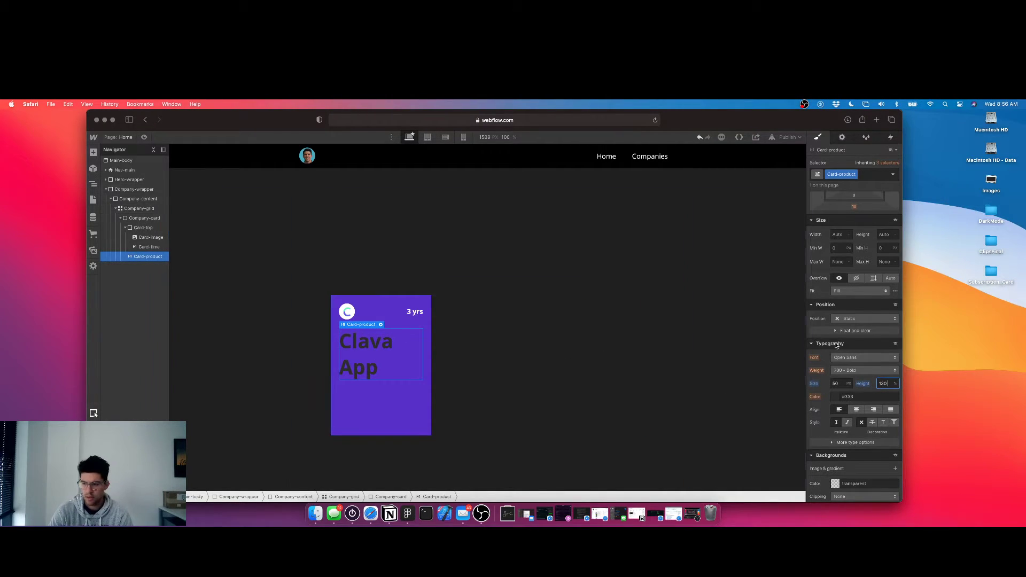
{"action": "type", "text": "120"}
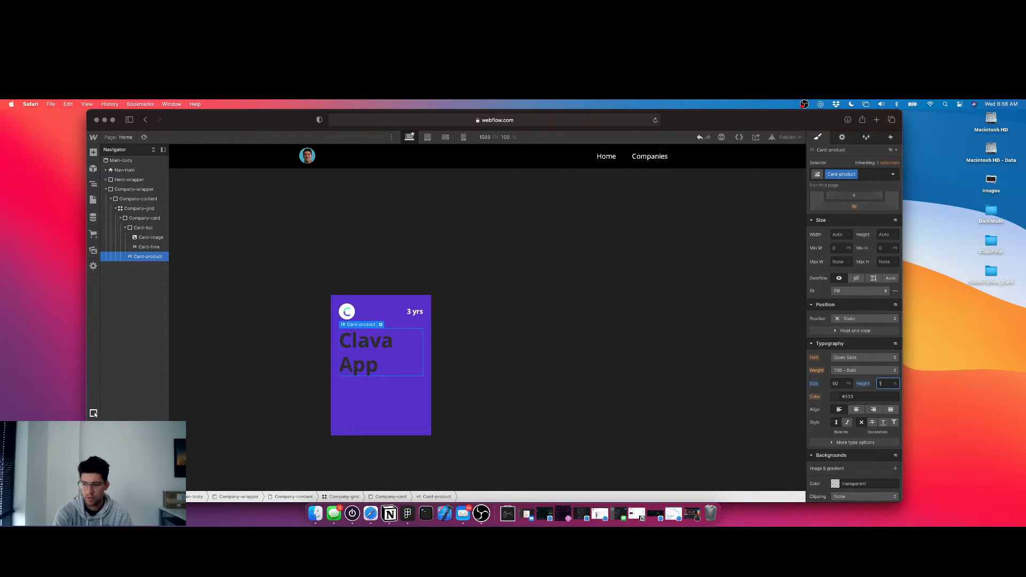
{"action": "key", "text": "Return"}
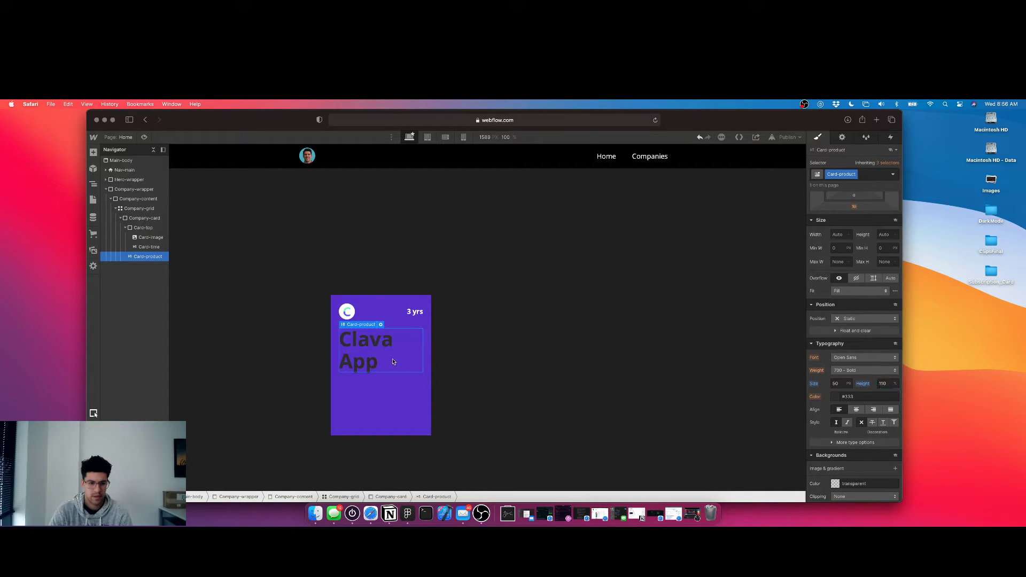
Insert a Button element into the company card via quick search.
{"action": "left_click", "coordinate": [357, 374]}
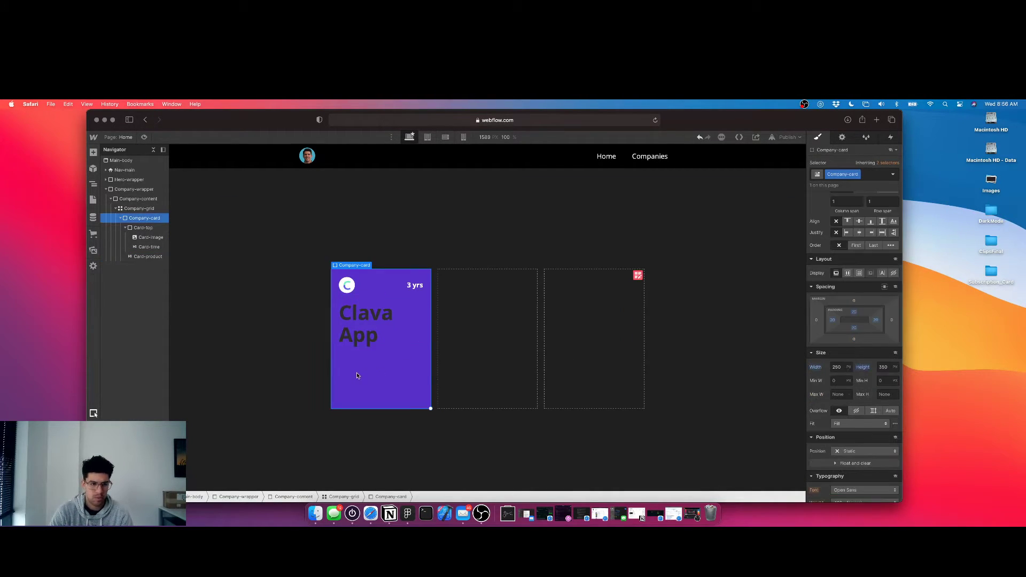
{"action": "left_click", "coordinate": [368, 337]}
{"action": "left_click", "coordinate": [371, 361]}
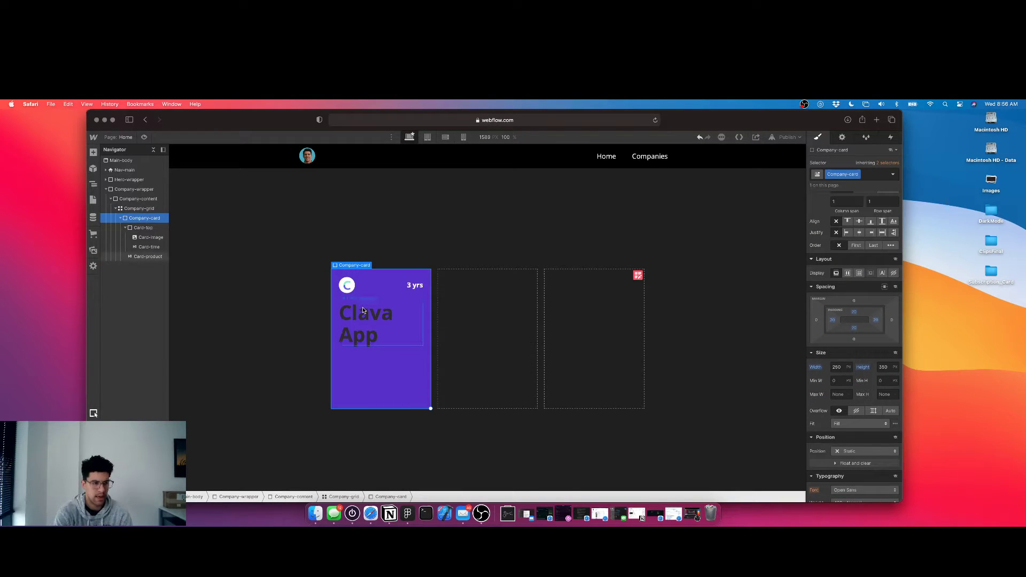
{"action": "key", "text": "super+e"}
{"action": "type", "text": "butt"}
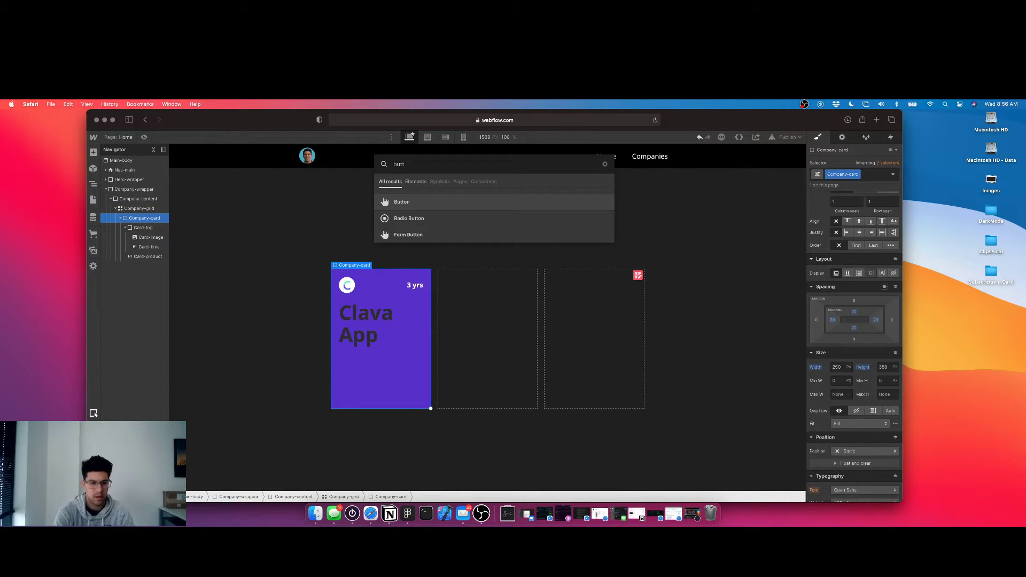
{"action": "key", "text": "Return"}
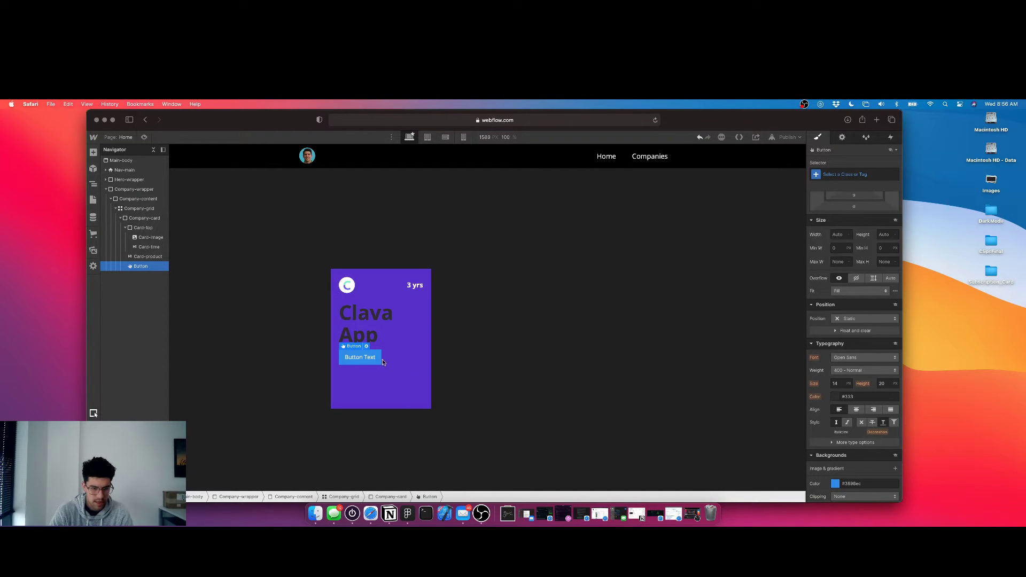
Give the button the class Card-button and the label 'Learn More'.
{"action": "left_click", "coordinate": [818, 175]}
{"action": "type", "text": "Card-button"}
{"action": "key", "text": "Return"}
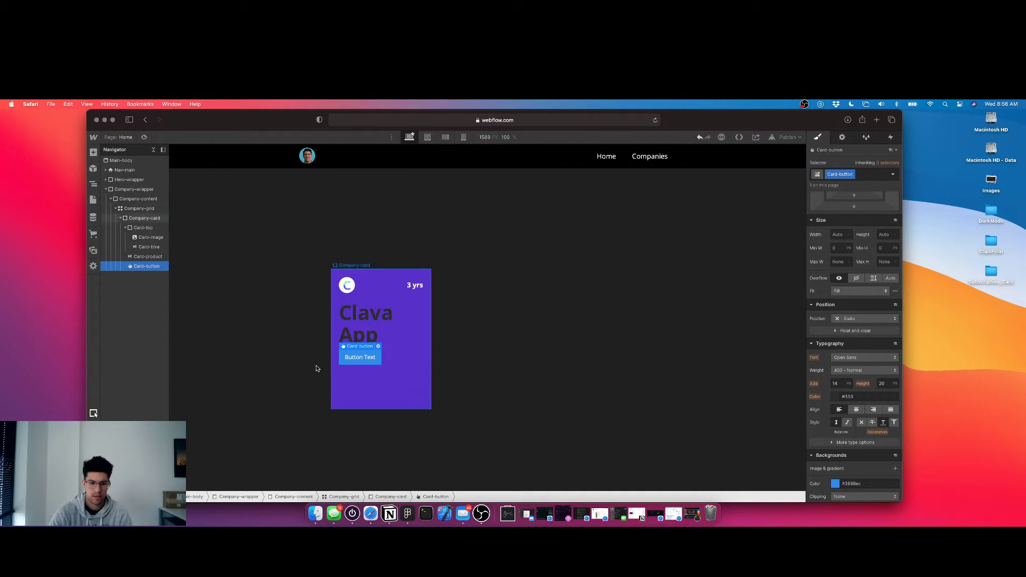
{"action": "double_click", "coordinate": [365, 358]}
{"action": "type", "text": "Learn More"}
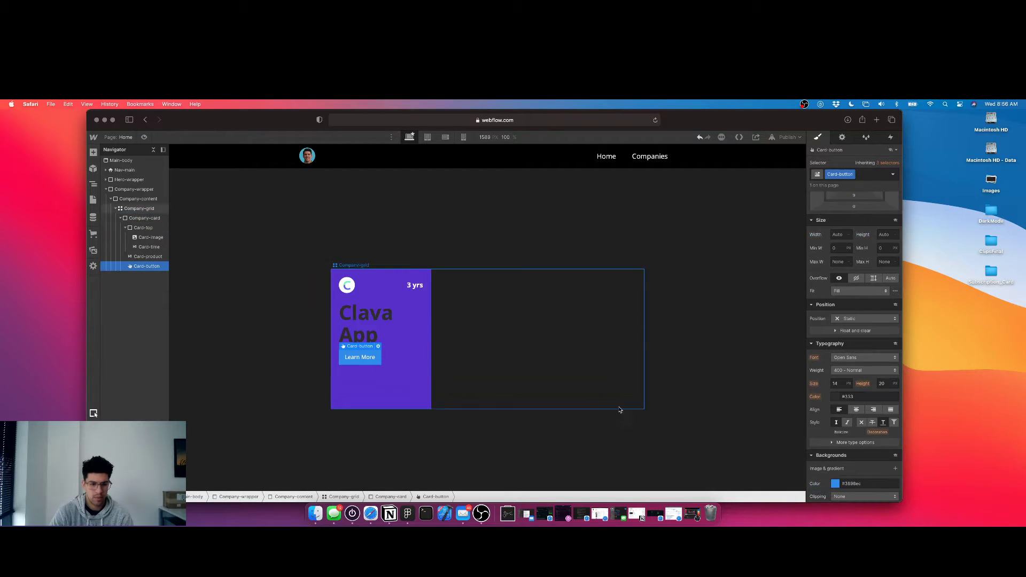
Give the Learn More button a dark purple background colour.
{"action": "scroll", "coordinate": [839, 408], "scroll_direction": "down", "scroll_amount": 5}
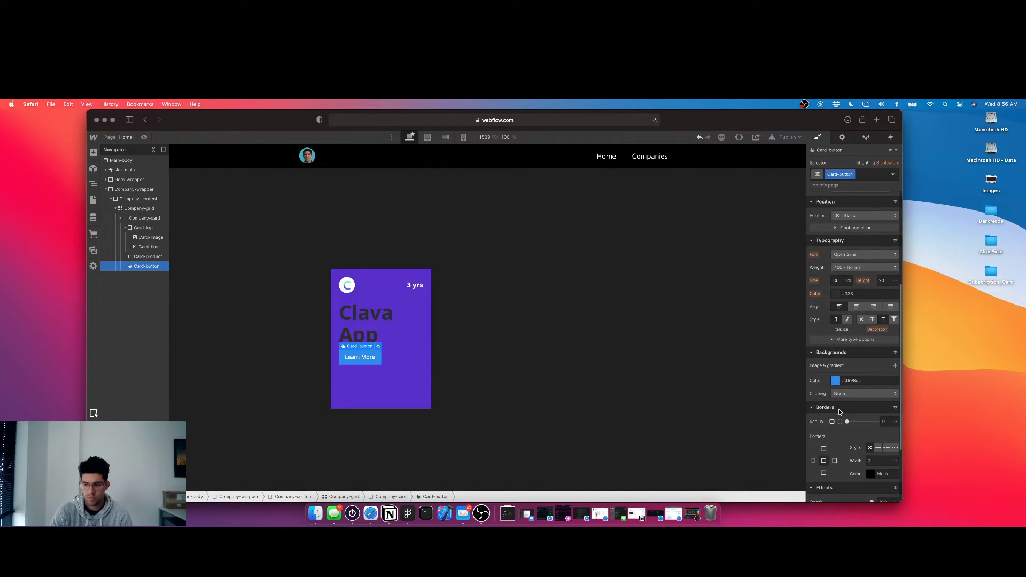
{"action": "left_click", "coordinate": [835, 379]}
{"action": "left_click_drag", "start_coordinate": [861, 314], "coordinate": [875, 314]}
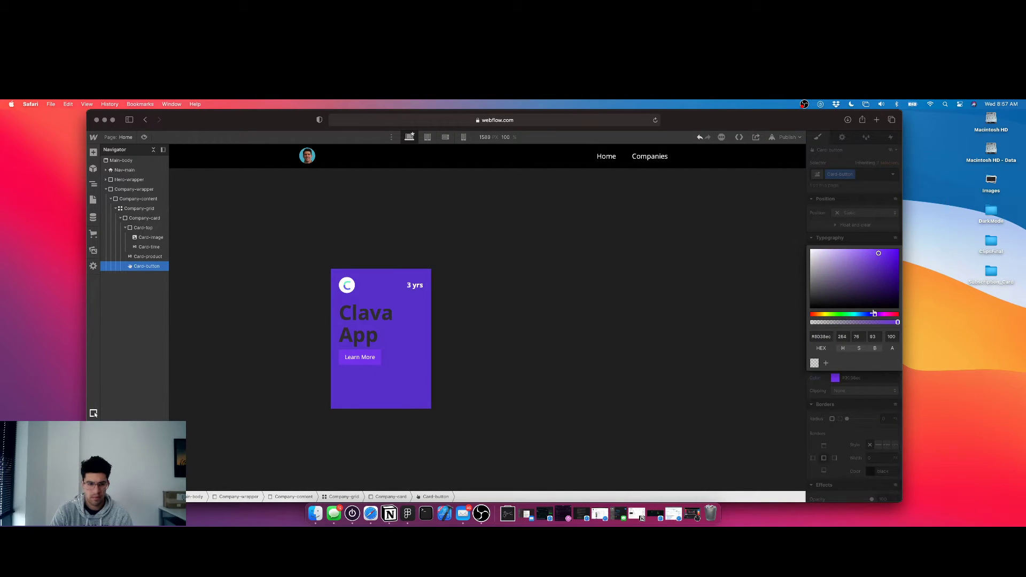
{"action": "left_click_drag", "start_coordinate": [882, 253], "coordinate": [892, 267]}
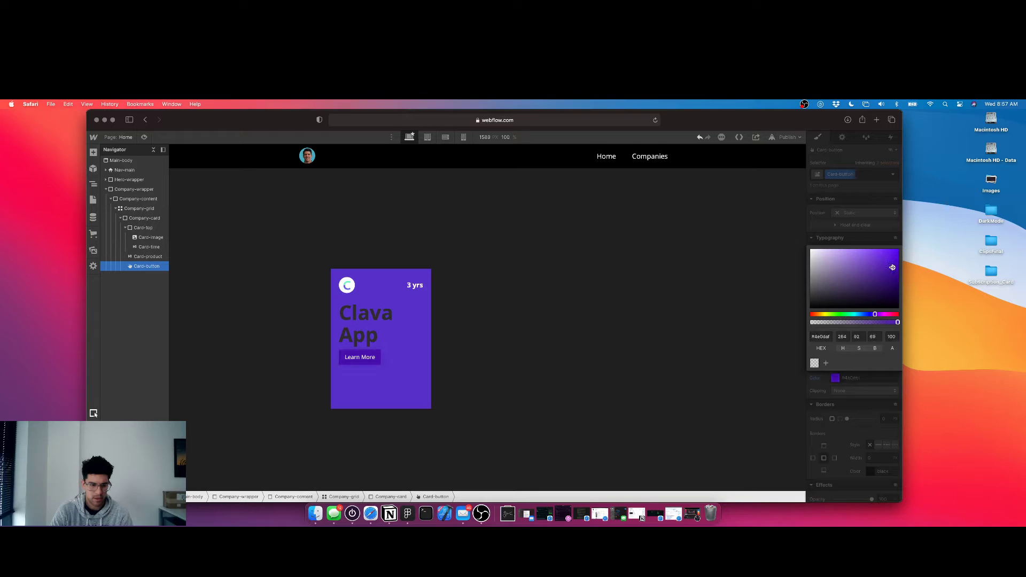
{"action": "key", "text": "Escape"}
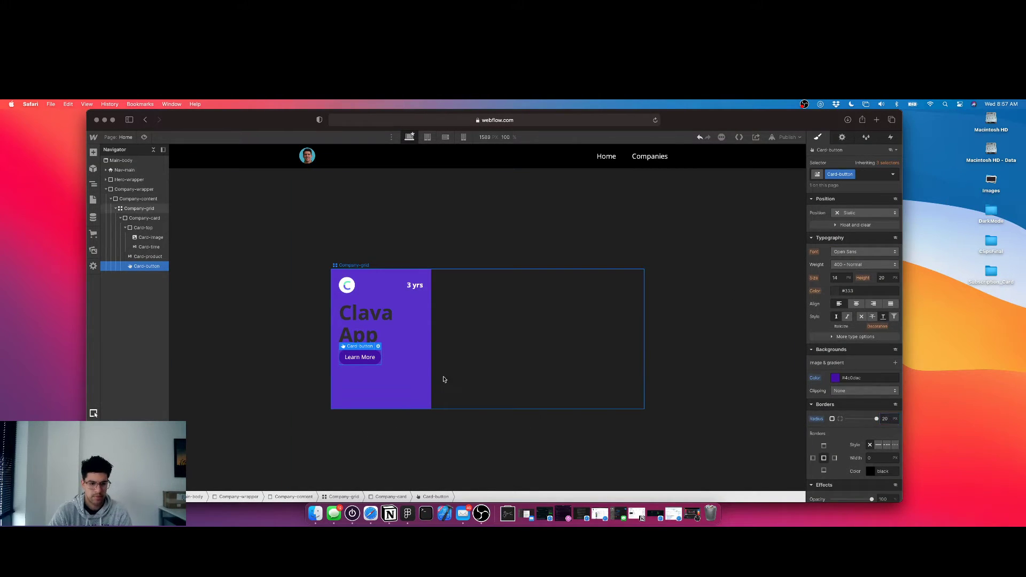
{"action": "left_click", "coordinate": [376, 332]}
Give the Clava App heading 3vh top and bottom margins, then widen them to 4vh.
{"action": "left_click", "coordinate": [402, 367]}
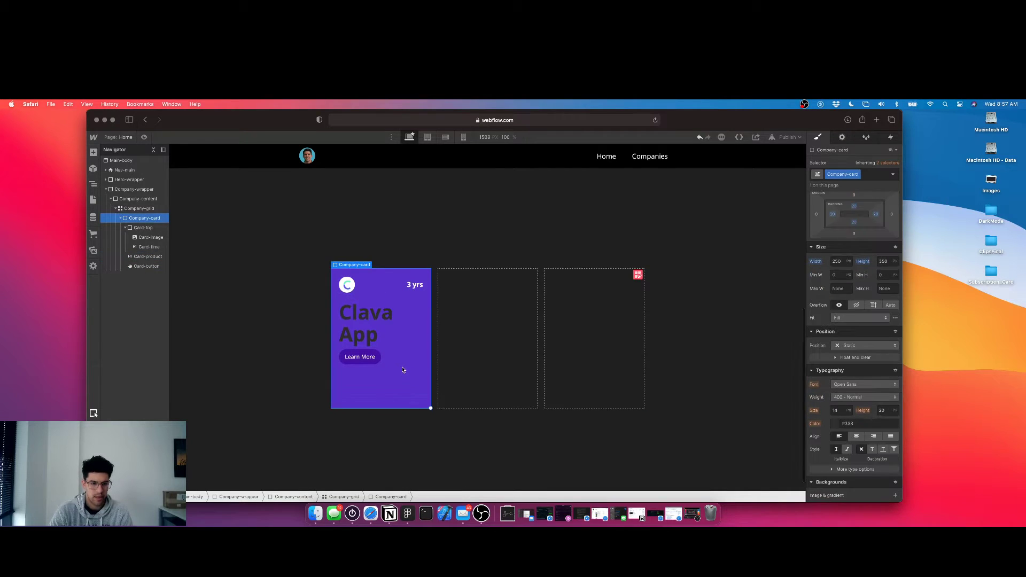
{"action": "left_click", "coordinate": [374, 315]}
{"action": "left_click", "coordinate": [415, 374]}
{"action": "scroll", "coordinate": [860, 260], "scroll_direction": "up", "scroll_amount": 3}
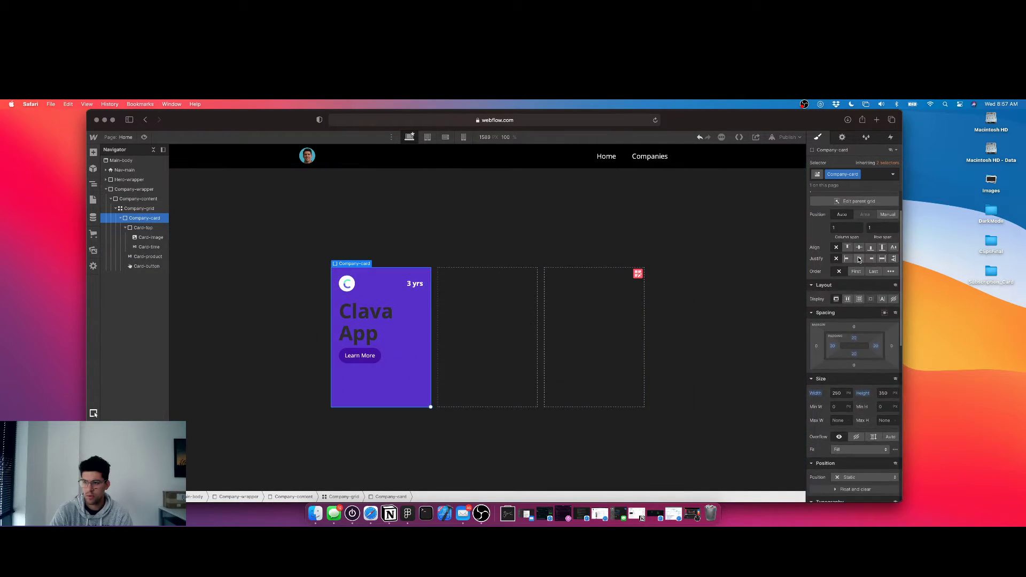
{"action": "left_click", "coordinate": [374, 350]}
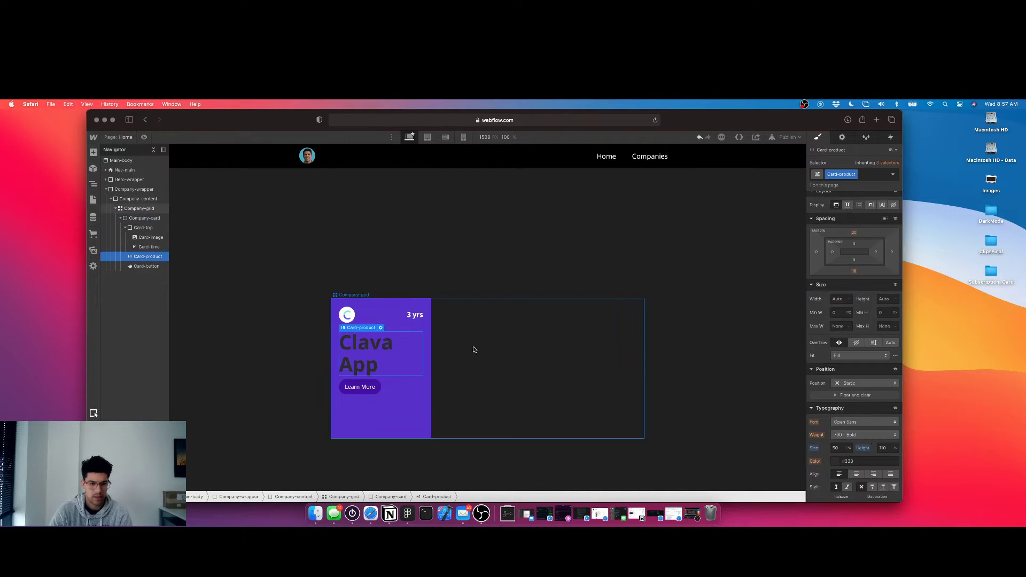
{"action": "left_click", "coordinate": [853, 234]}
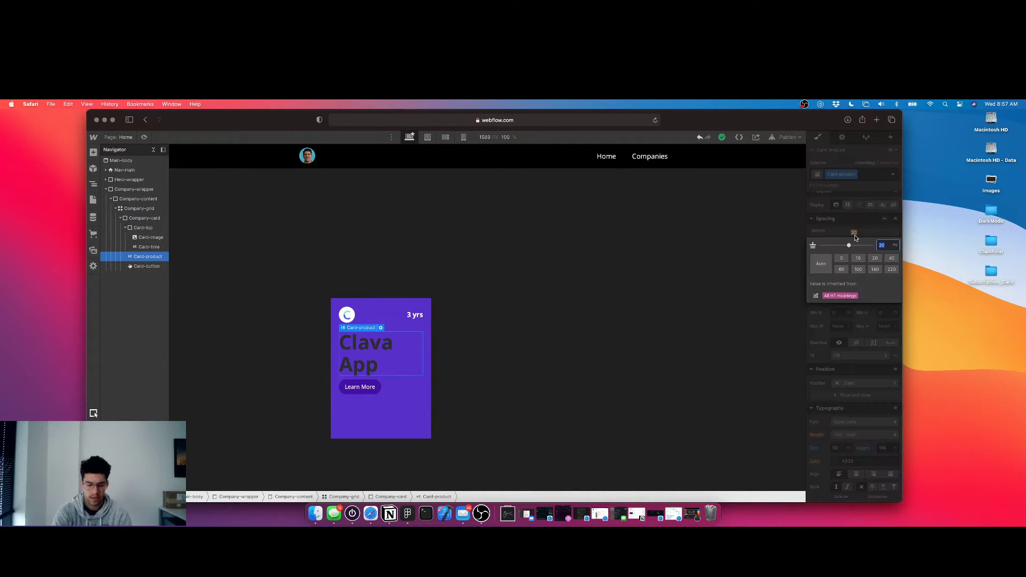
{"action": "key", "text": "Return"}
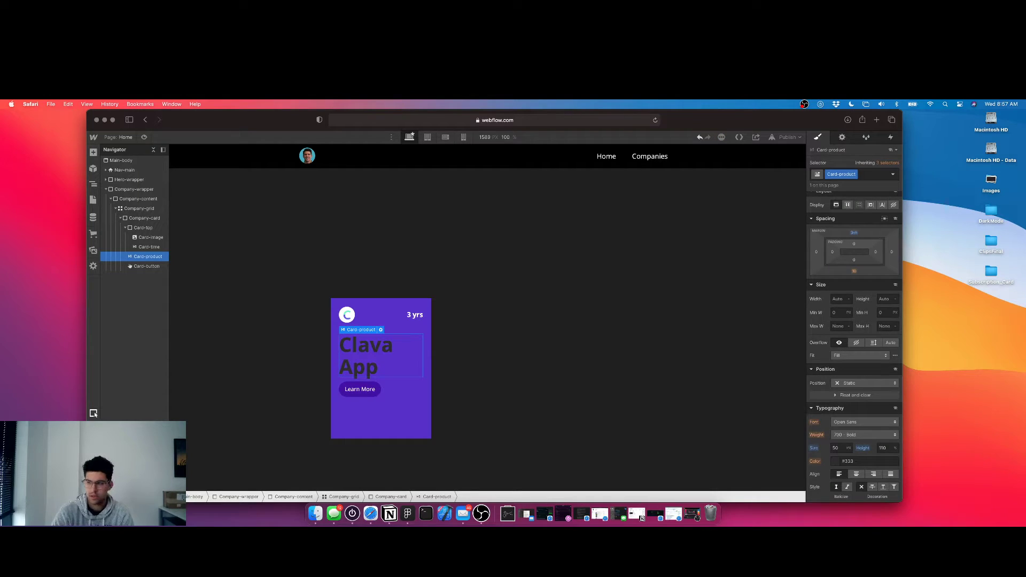
{"action": "left_click", "coordinate": [854, 272]}
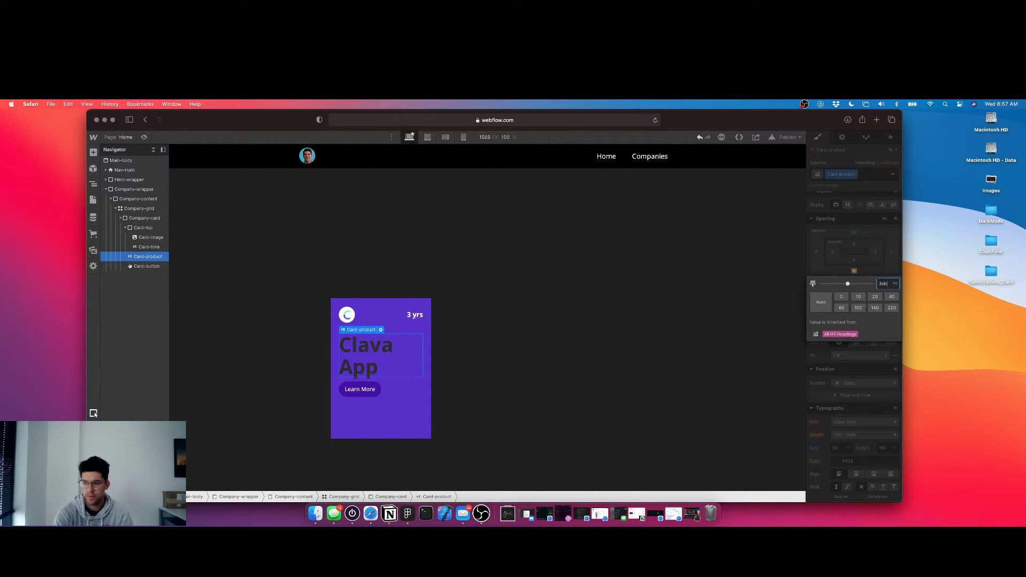
{"action": "type", "text": "3vh"}
{"action": "key", "text": "Return"}
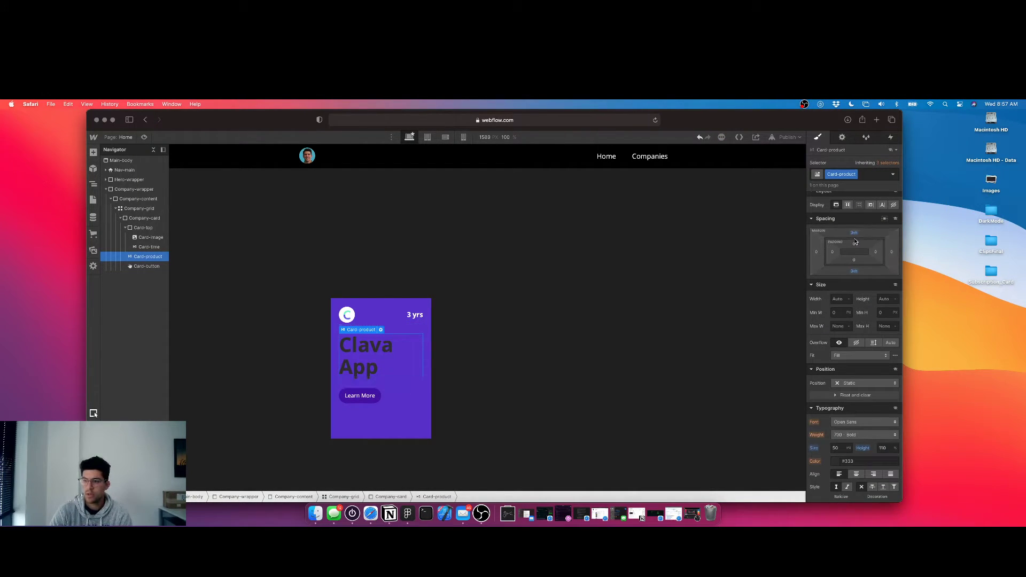
{"action": "left_click_drag", "start_coordinate": [854, 233], "coordinate": [853, 236]}
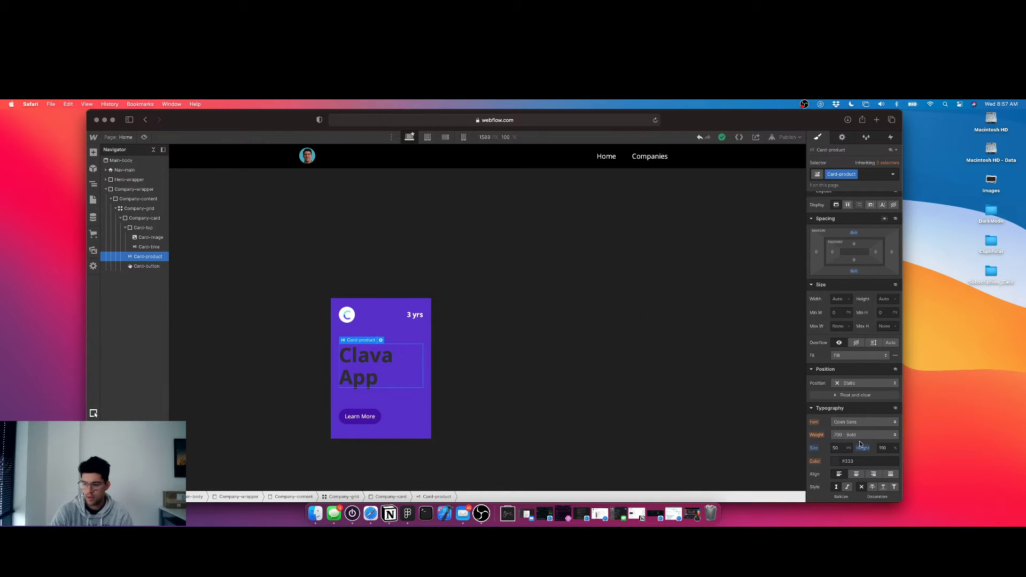
Set the Clava App heading's font size to 60 px.
{"action": "scroll", "coordinate": [852, 437], "scroll_direction": "down", "scroll_amount": 2}
{"action": "left_click", "coordinate": [838, 409]}
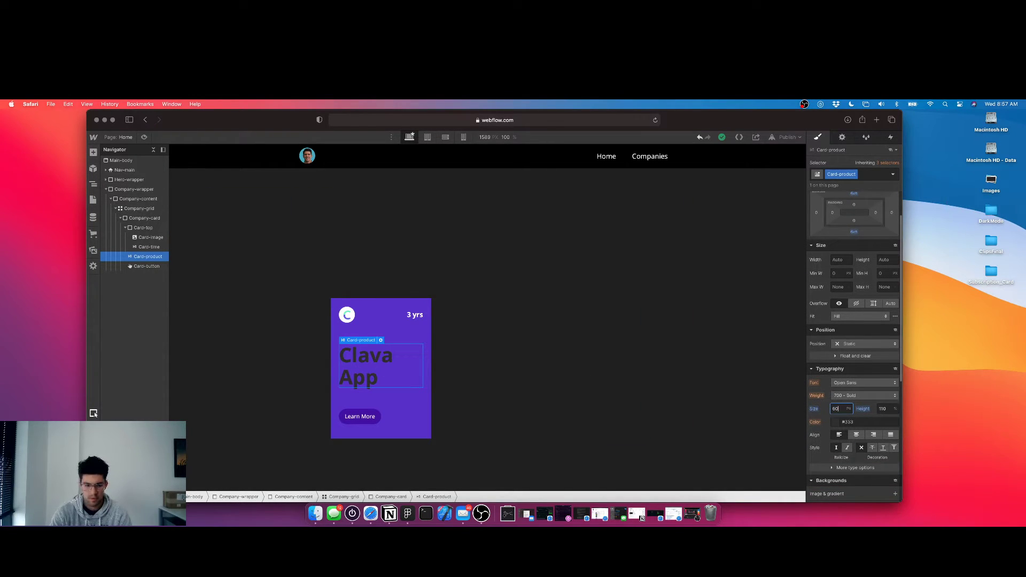
{"action": "type", "text": "60"}
{"action": "left_click_drag", "start_coordinate": [852, 195], "coordinate": [851, 203]}
{"action": "scroll", "coordinate": [853, 240], "scroll_direction": "up", "scroll_amount": 2}
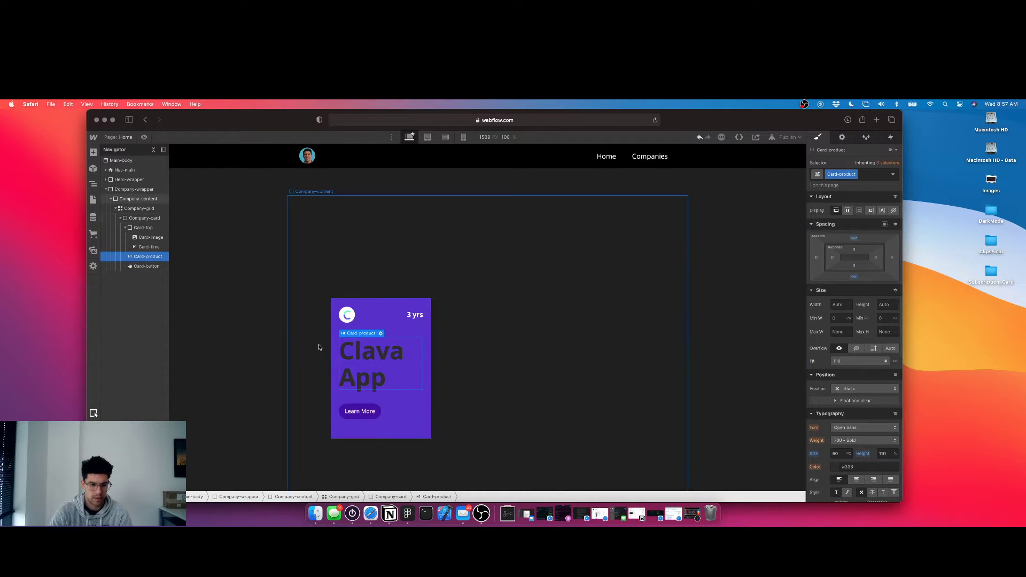
{"action": "scroll", "coordinate": [400, 378], "scroll_direction": "down", "scroll_amount": 2}
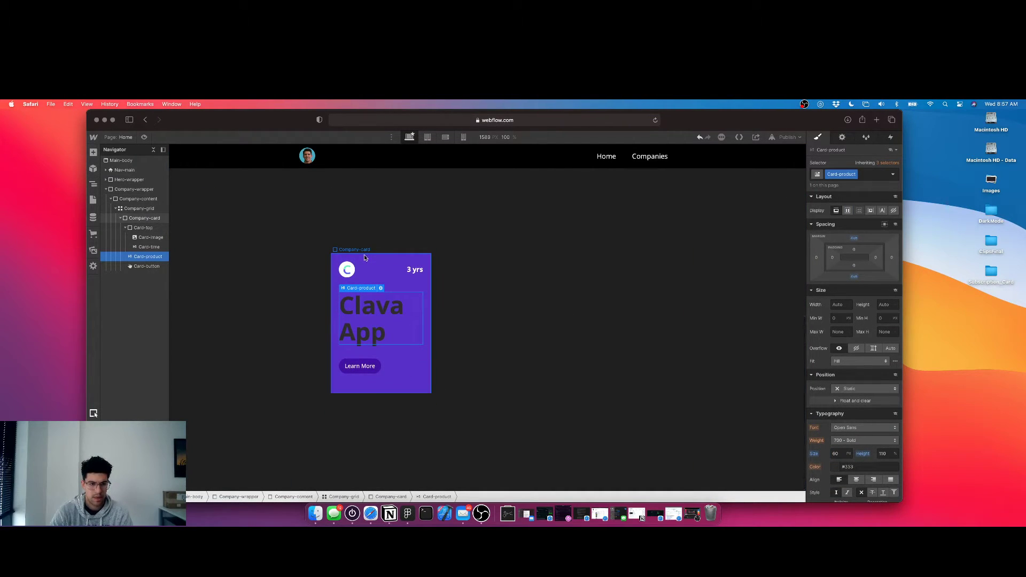
{"action": "scroll", "coordinate": [852, 374], "scroll_direction": "down", "scroll_amount": 2}
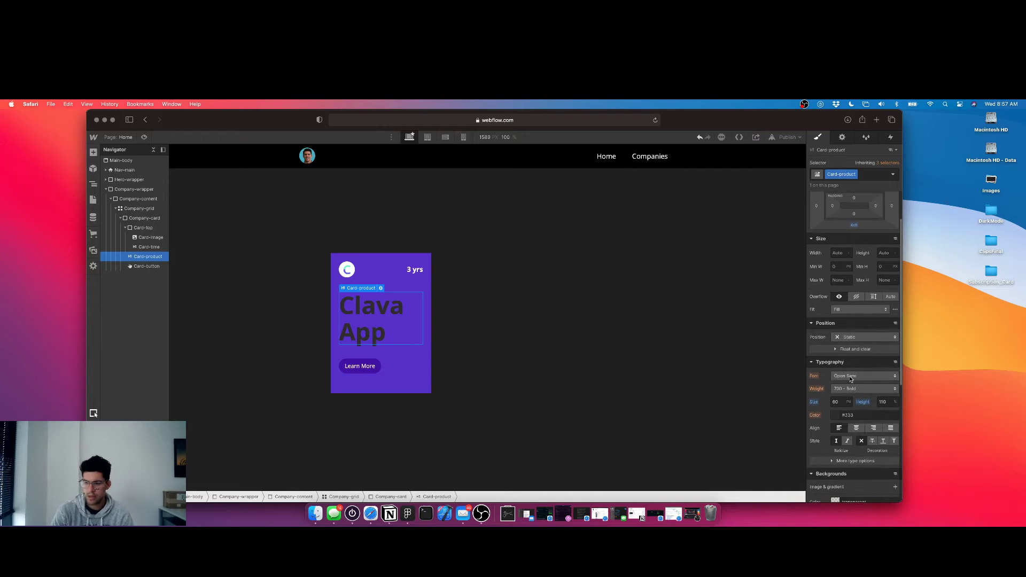
Choose system-ui as the Clava App heading's font, then clear its colour value.
{"action": "left_click", "coordinate": [850, 378]}
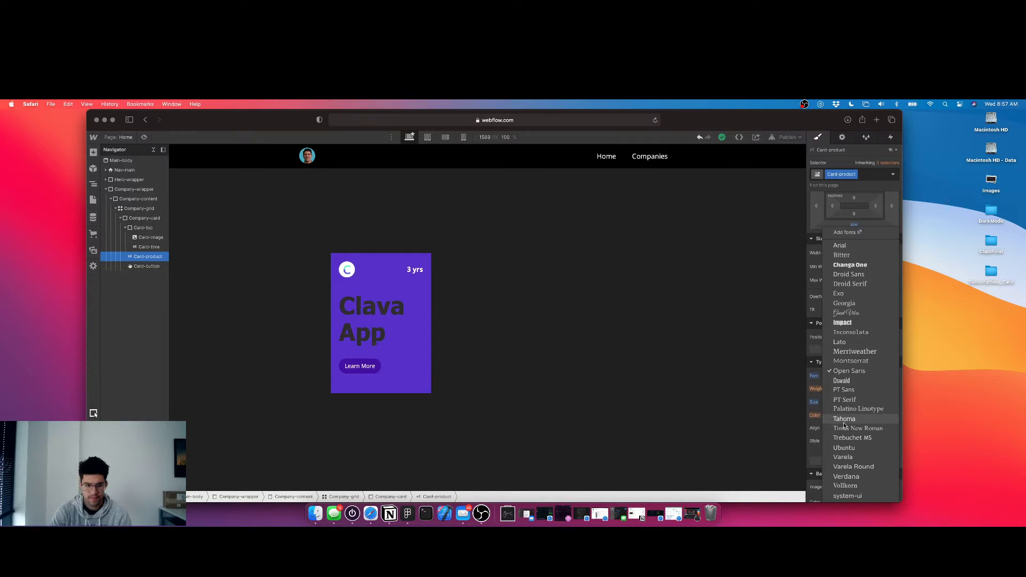
{"action": "left_click", "coordinate": [853, 496]}
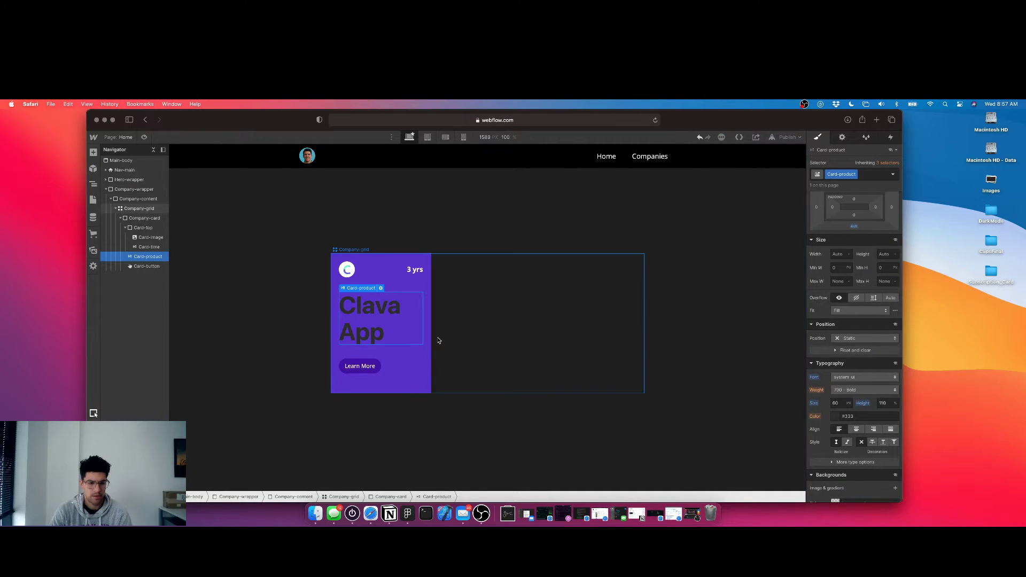
{"action": "left_click", "coordinate": [851, 416]}
{"action": "key", "text": "BackSpace"}
{"action": "key", "text": "BackSpace"}
{"action": "key", "text": "BackSpace"}
Make the Clava App heading text white with #fff.
{"action": "type", "text": "fff"}
{"action": "key", "text": "Return"}
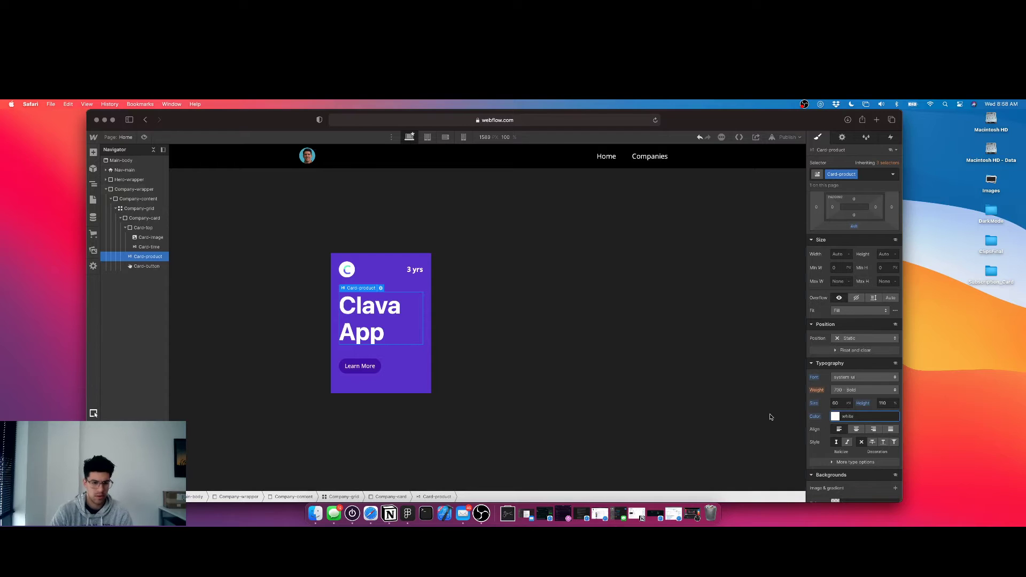
{"action": "left_click", "coordinate": [412, 272]}
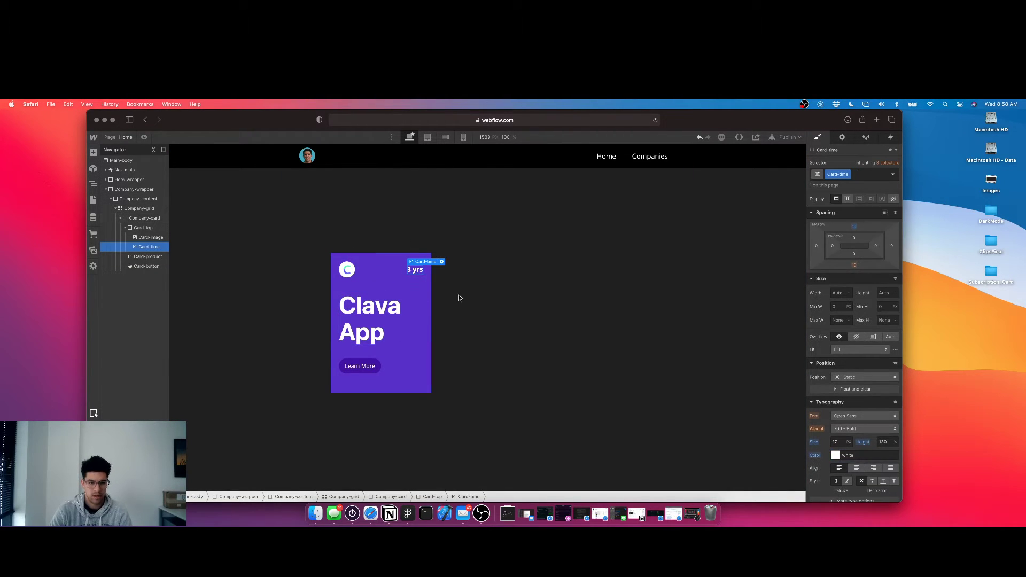
{"action": "left_click", "coordinate": [357, 366]}
{"action": "left_click", "coordinate": [414, 370]}
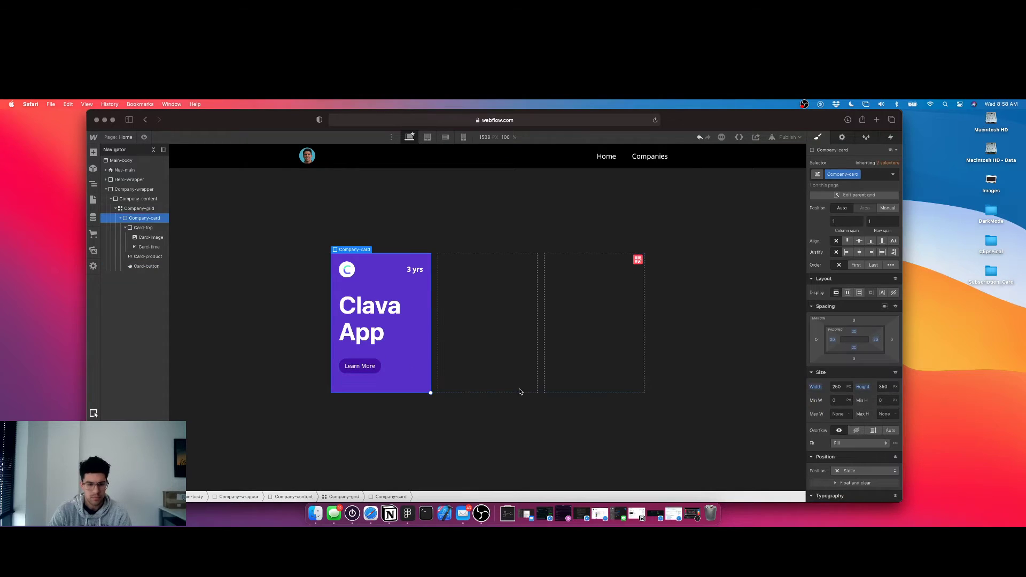
{"action": "left_click", "coordinate": [364, 367]}
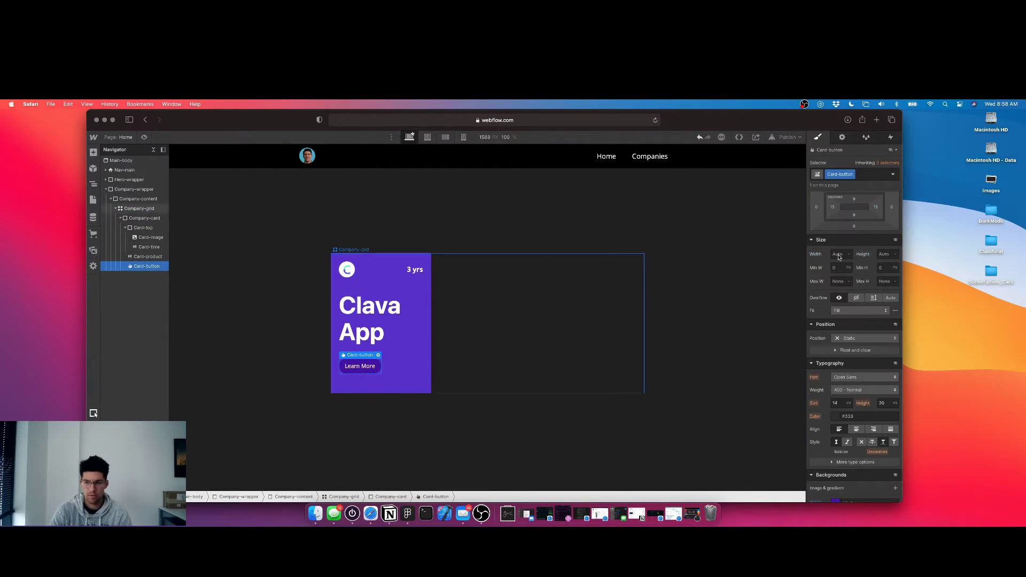
Round the Company-card's corners with a 40 px border radius.
{"action": "left_click", "coordinate": [383, 390]}
{"action": "scroll", "coordinate": [867, 415], "scroll_direction": "down", "scroll_amount": 6}
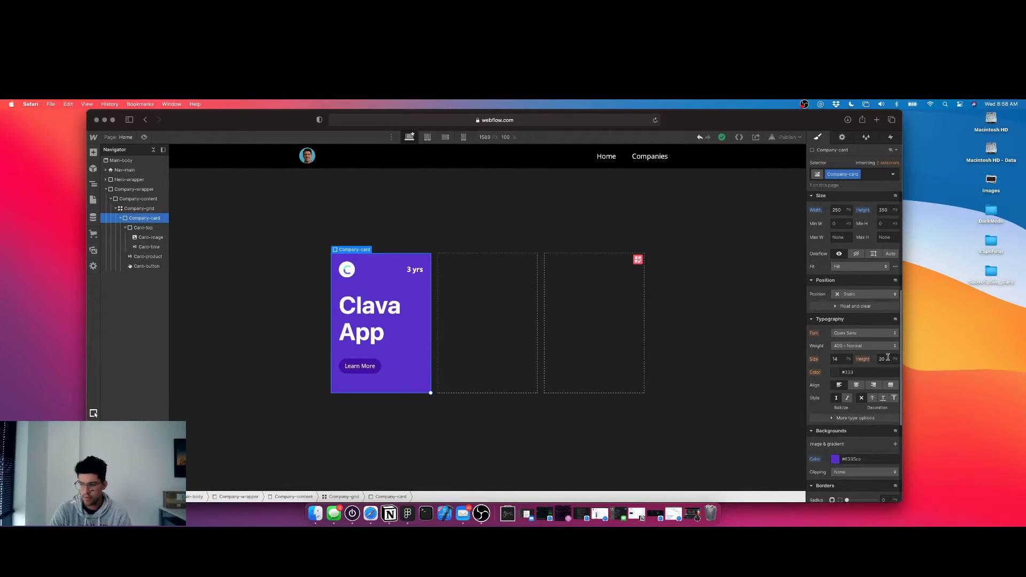
{"action": "left_click", "coordinate": [886, 482]}
{"action": "type", "text": "48"}
{"action": "key", "text": "Return"}
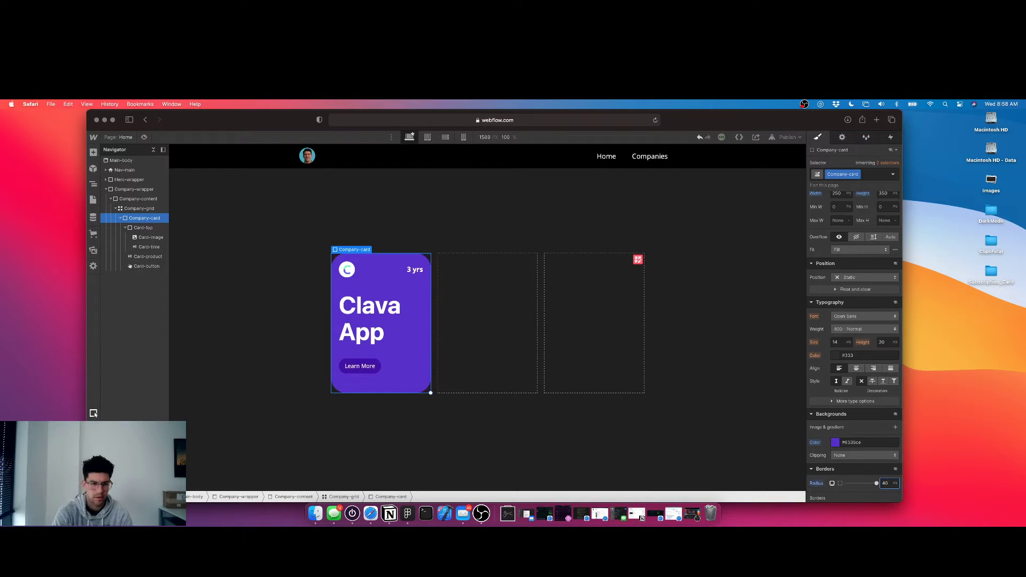
{"action": "scroll", "coordinate": [843, 435], "scroll_direction": "down", "scroll_amount": 1}
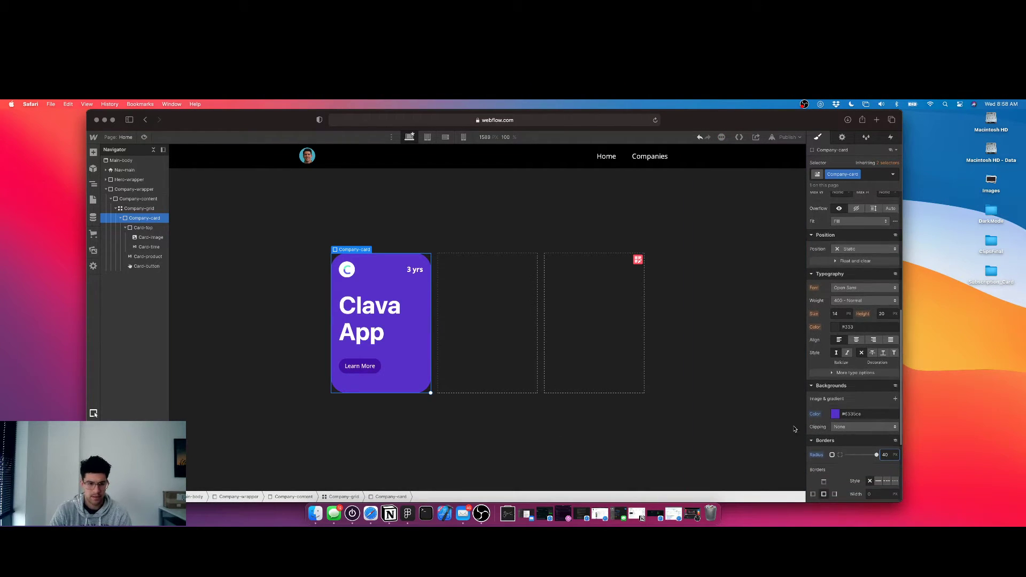
{"action": "left_click", "coordinate": [375, 368]}
{"action": "scroll", "coordinate": [855, 321], "scroll_direction": "up", "scroll_amount": 3}
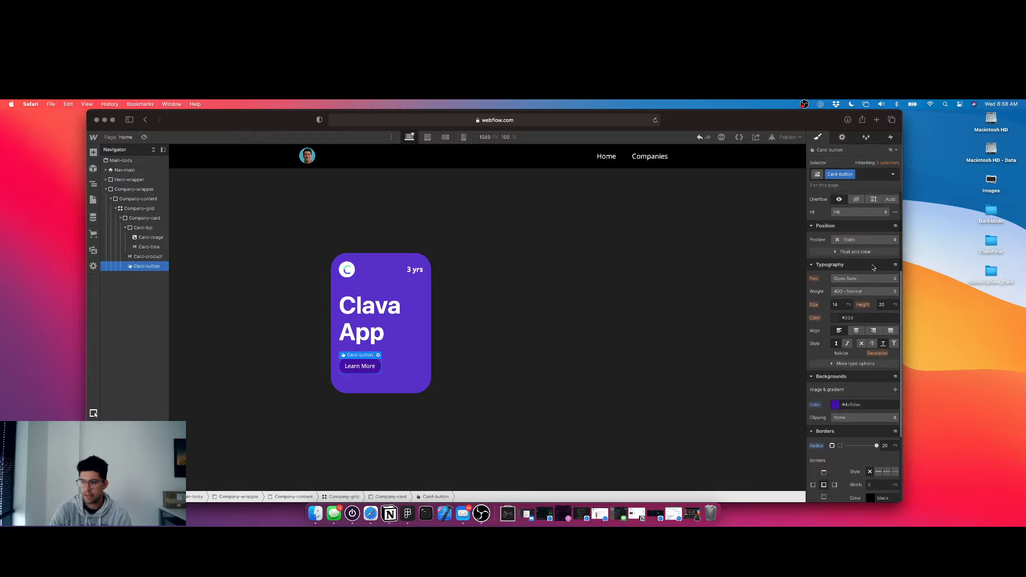
{"action": "scroll", "coordinate": [888, 251], "scroll_direction": "up", "scroll_amount": 2}
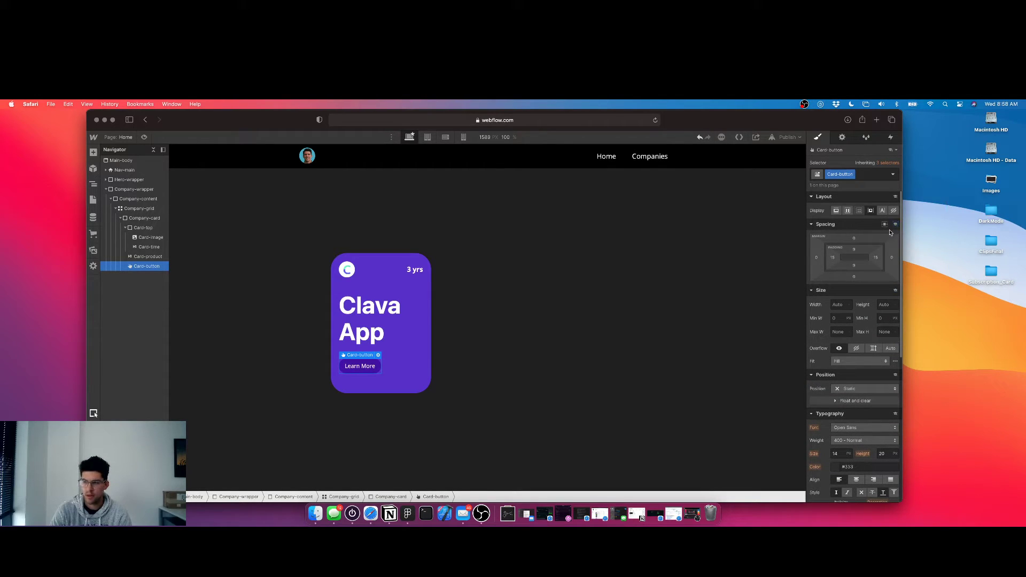
Add a Div Block inside Company-card and give it the class Card-btn-wrapper.
{"action": "left_click", "coordinate": [127, 210]}
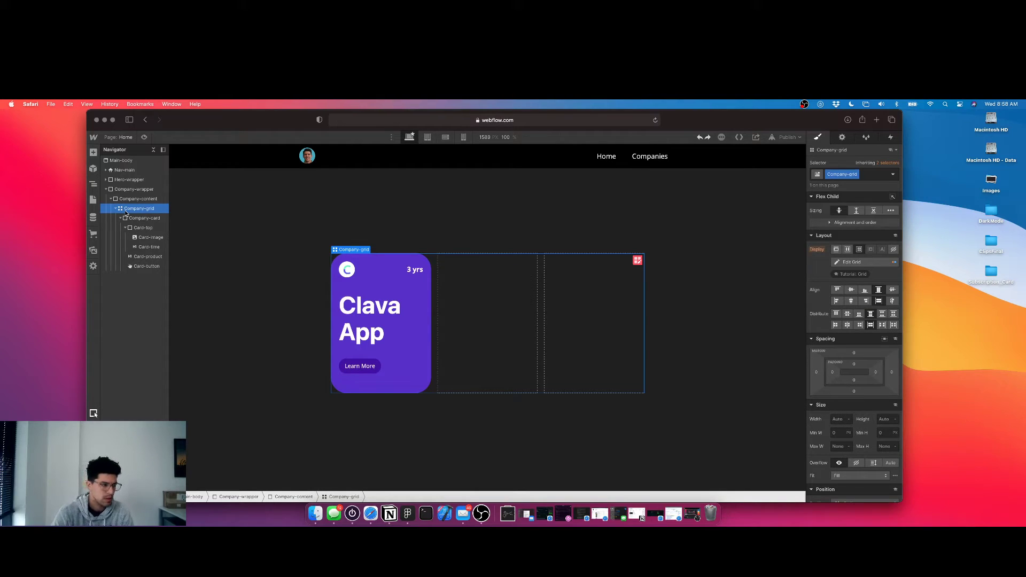
{"action": "left_click", "coordinate": [135, 218]}
{"action": "key", "text": "super+e"}
{"action": "type", "text": "div"}
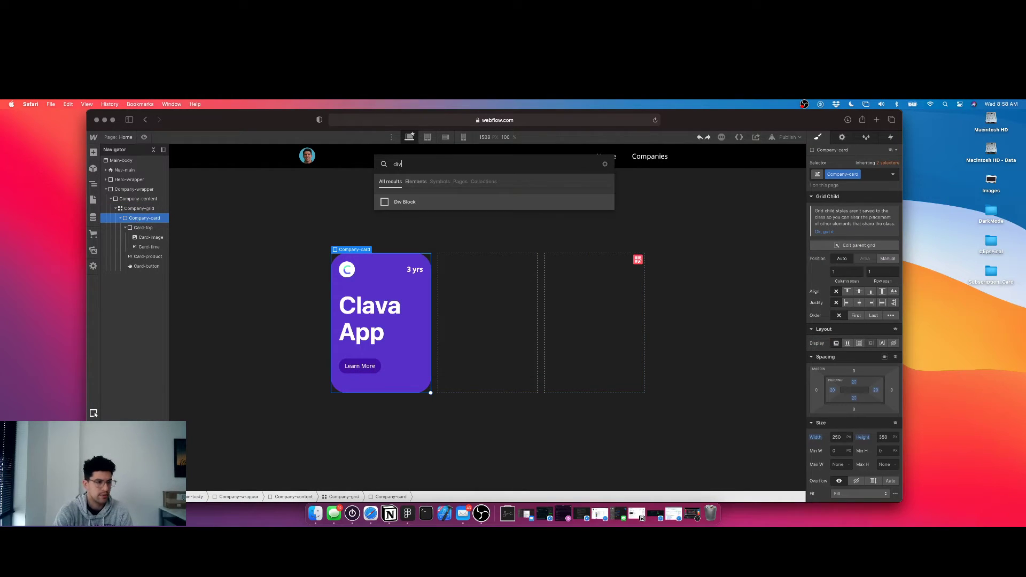
{"action": "key", "text": "Return"}
{"action": "key", "text": "super+Return"}
{"action": "type", "text": "Card-btn-wrapper"}
{"action": "key", "text": "Return"}
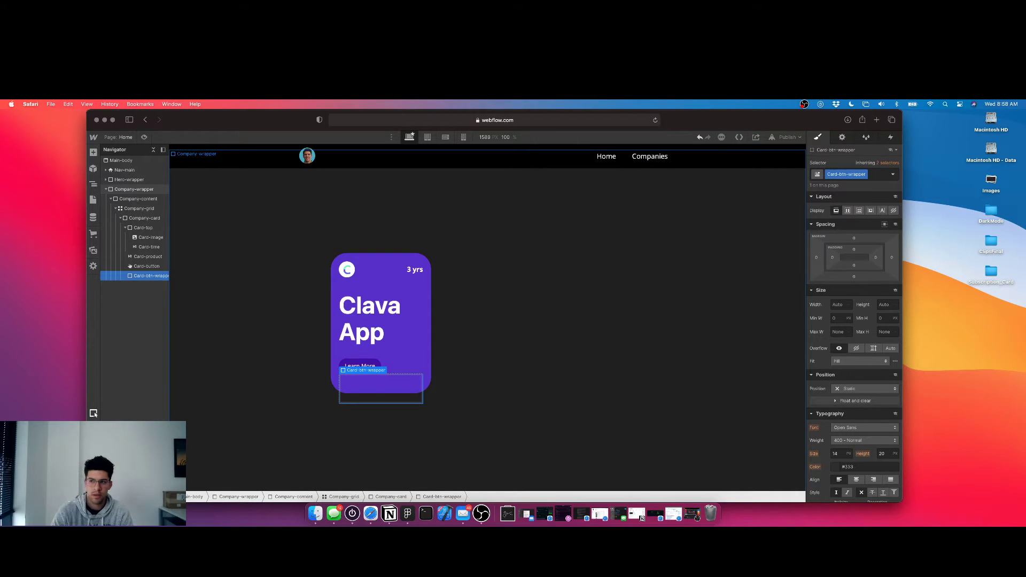
Nest Card-button inside Card-btn-wrapper and centre it with Display Flex, Justify Center.
{"action": "left_click", "coordinate": [147, 266]}
{"action": "left_click_drag", "start_coordinate": [149, 276], "coordinate": [151, 270]}
{"action": "left_click", "coordinate": [150, 267]}
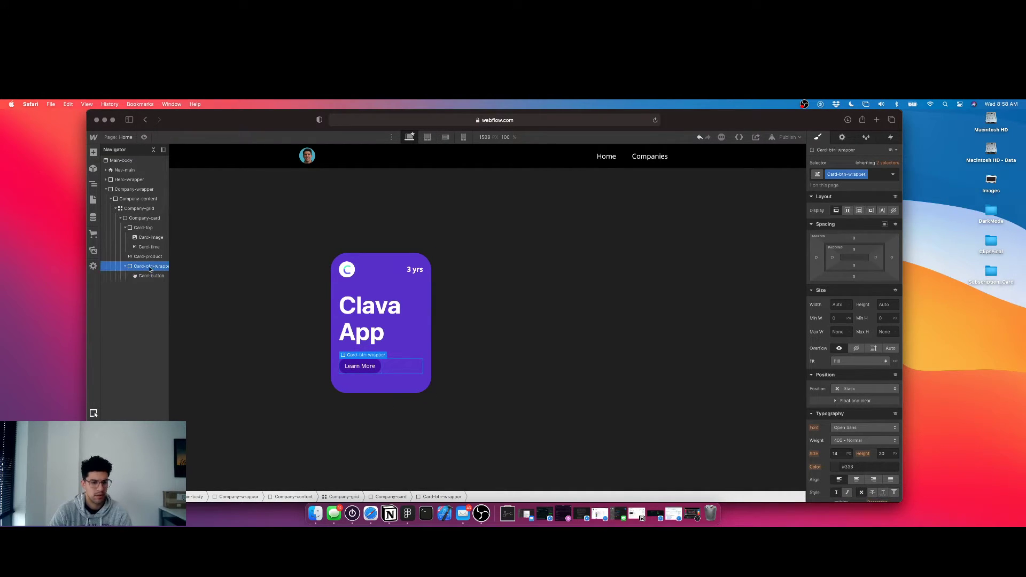
{"action": "left_click", "coordinate": [848, 210]}
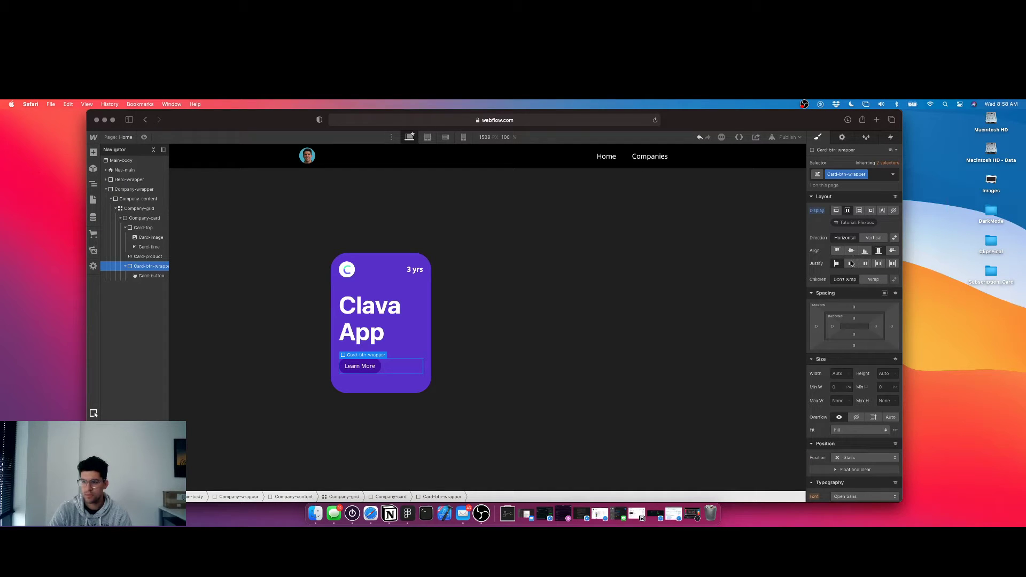
{"action": "left_click", "coordinate": [851, 263]}
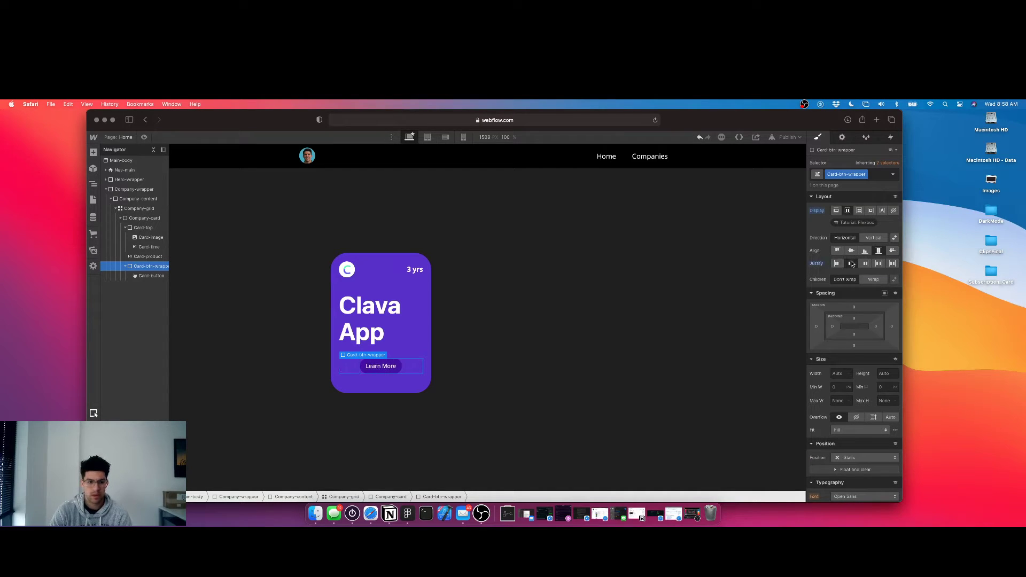
{"action": "left_click", "coordinate": [398, 369]}
{"action": "scroll", "coordinate": [853, 393], "scroll_direction": "down", "scroll_amount": 5}
{"action": "left_click", "coordinate": [839, 324]}
Give Learn More 17 px text, 22 px side padding and 10 px top/bottom padding.
{"action": "type", "text": "17"}
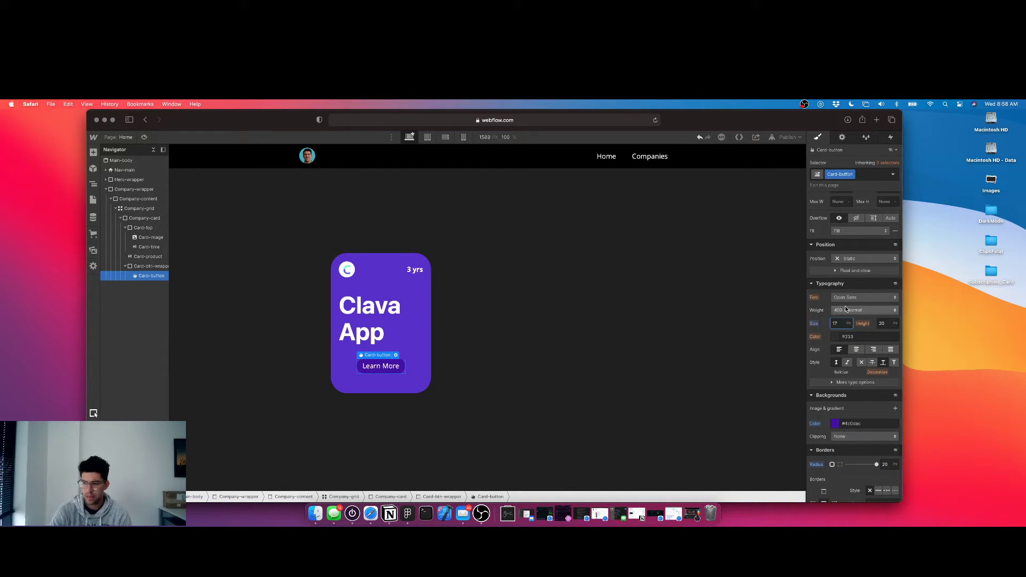
{"action": "scroll", "coordinate": [841, 313], "scroll_direction": "up", "scroll_amount": 6}
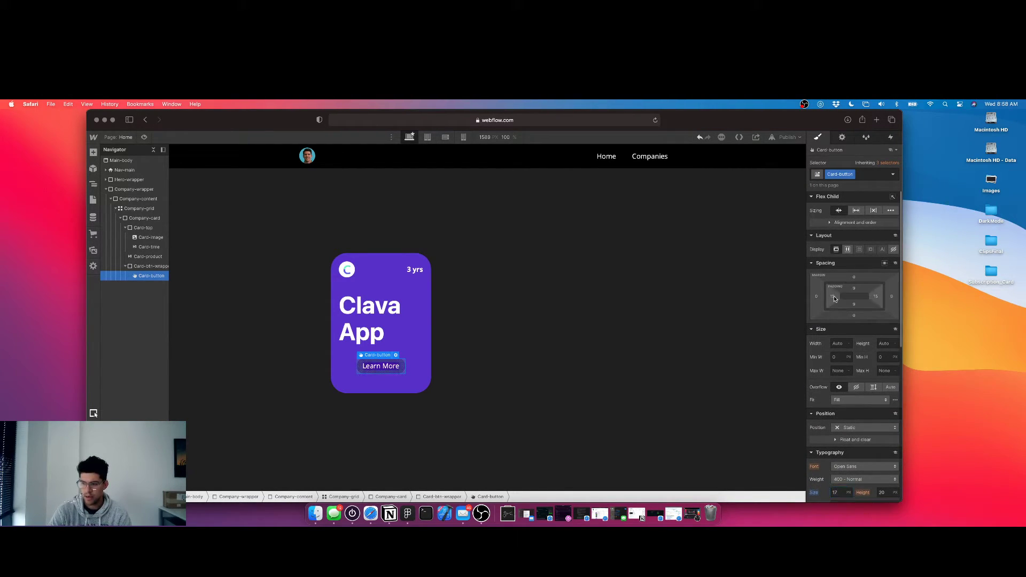
{"action": "left_click", "coordinate": [835, 295]}
{"action": "type", "text": "22"}
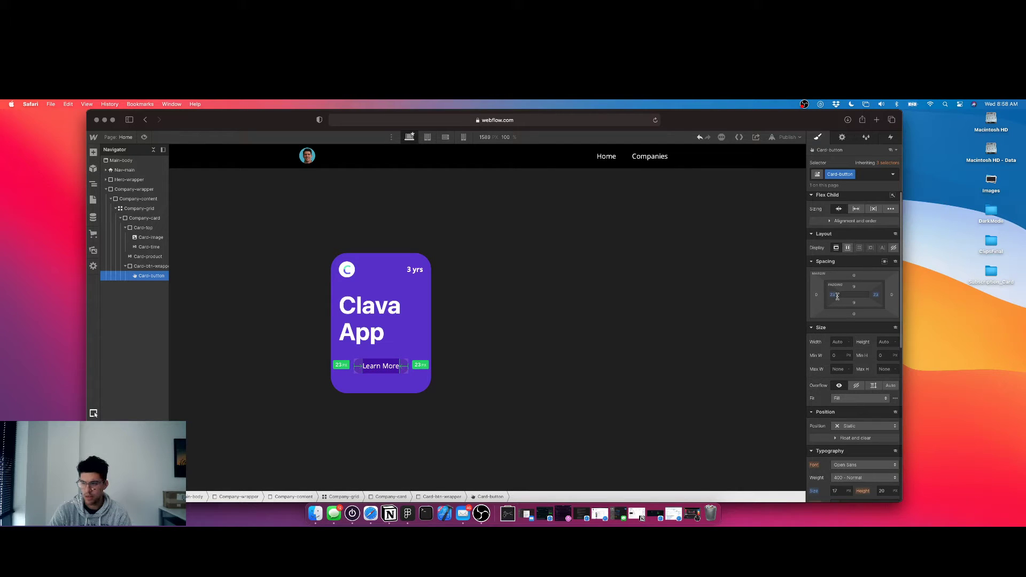
{"action": "left_click_drag", "start_coordinate": [854, 288], "coordinate": [854, 291]}
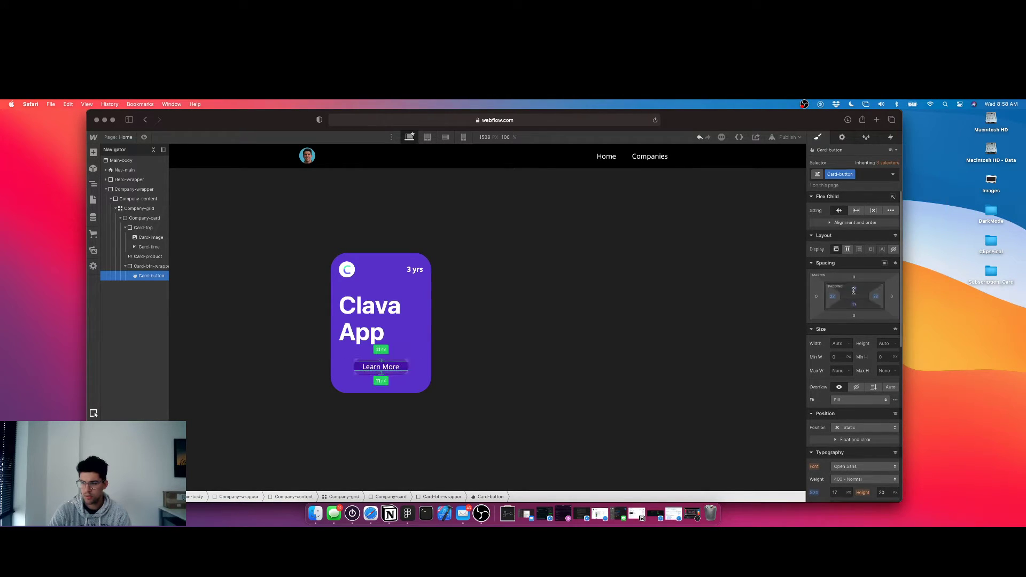
Select the Company-card and bring up its Height setting.
{"action": "left_click", "coordinate": [407, 470]}
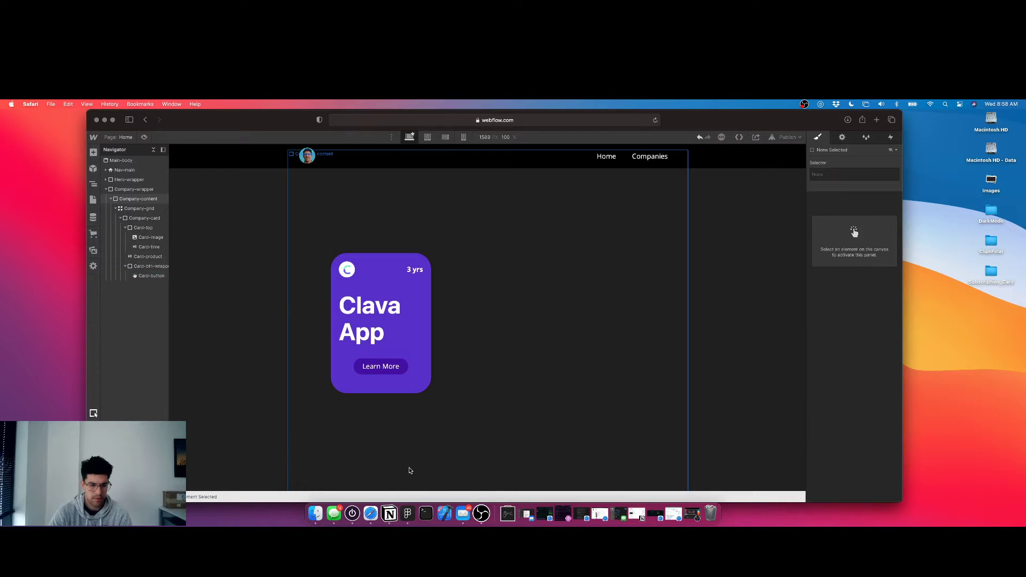
{"action": "left_click", "coordinate": [375, 326]}
{"action": "left_click", "coordinate": [393, 368]}
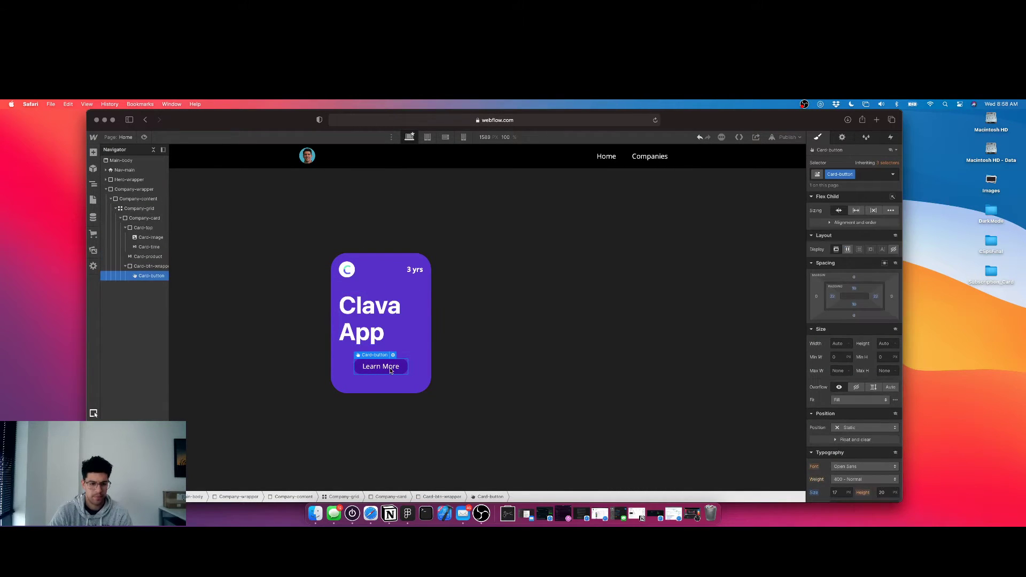
{"action": "left_click", "coordinate": [393, 393]}
{"action": "left_click", "coordinate": [887, 401]}
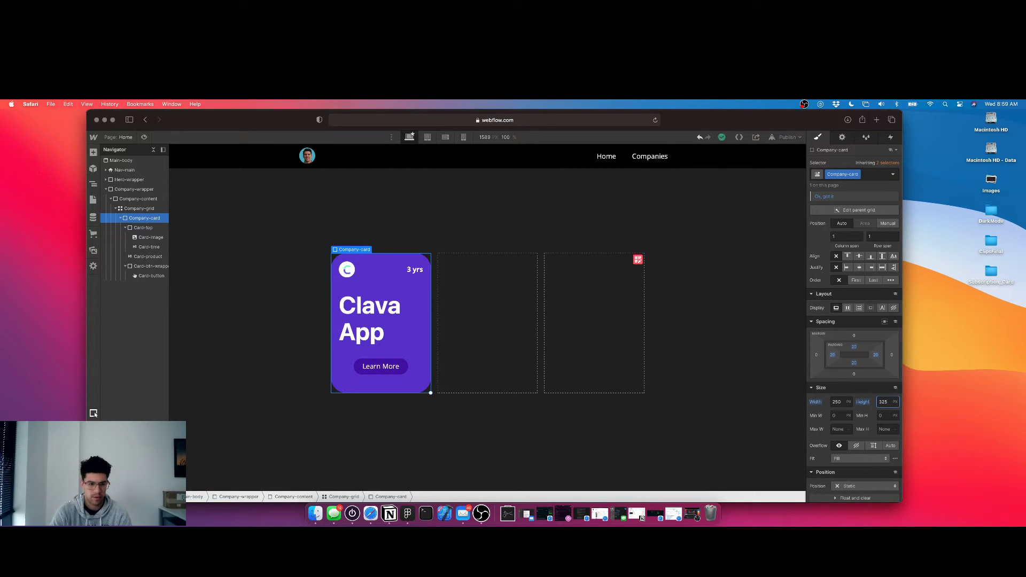
Set the Company-card height to 335 px and its border radius to 35 px.
{"action": "key", "text": "Return"}
{"action": "type", "text": "335"}
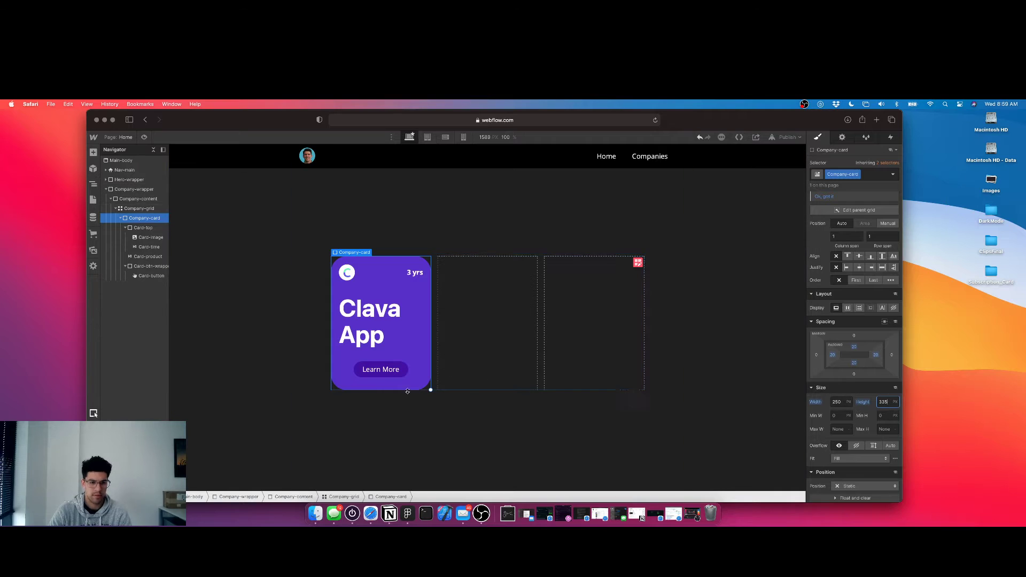
{"action": "scroll", "coordinate": [887, 452], "scroll_direction": "down", "scroll_amount": 8}
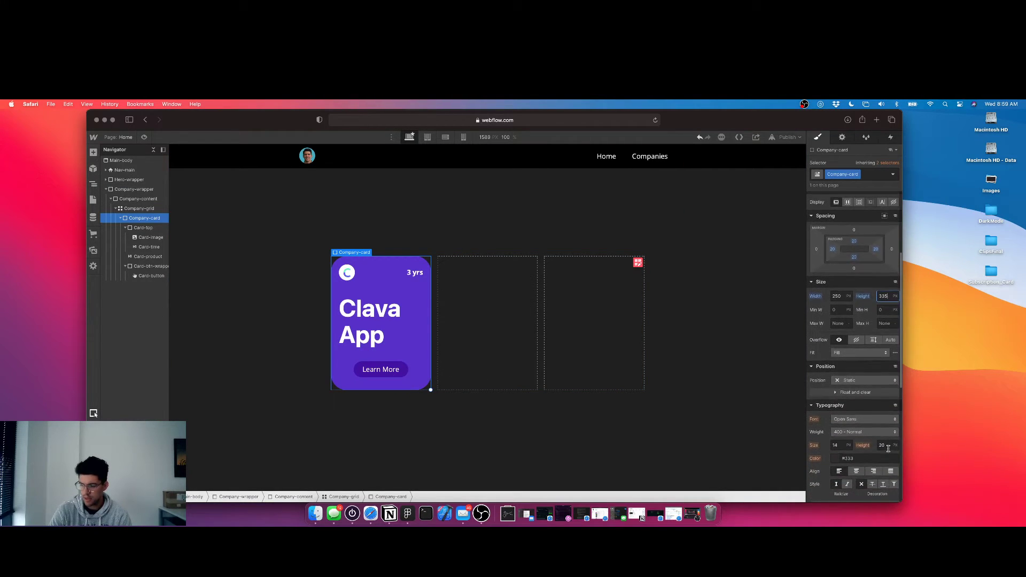
{"action": "left_click", "coordinate": [888, 471]}
{"action": "type", "text": "35"}
{"action": "scroll", "coordinate": [868, 463], "scroll_direction": "down", "scroll_amount": 5}
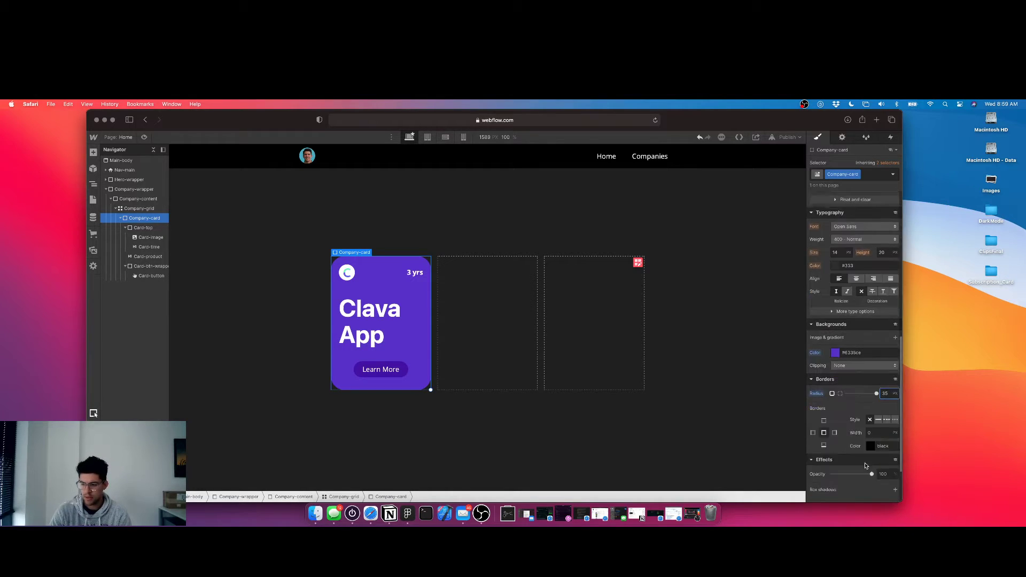
{"action": "left_click", "coordinate": [859, 283]}
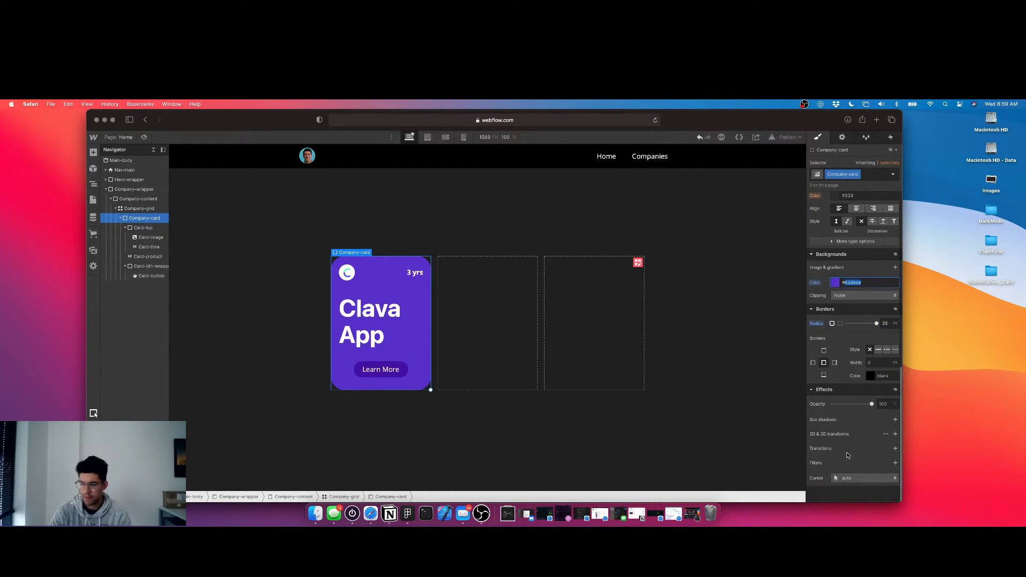
Add a box shadow to the card with angle 180, distance 15, blur 30.
{"action": "left_click", "coordinate": [895, 420]}
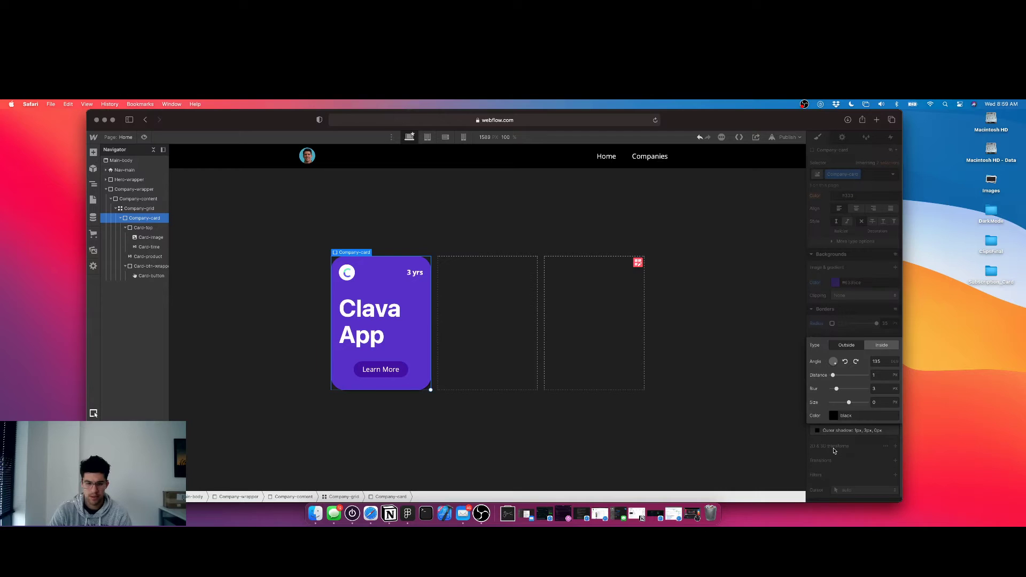
{"action": "left_click", "coordinate": [884, 362]}
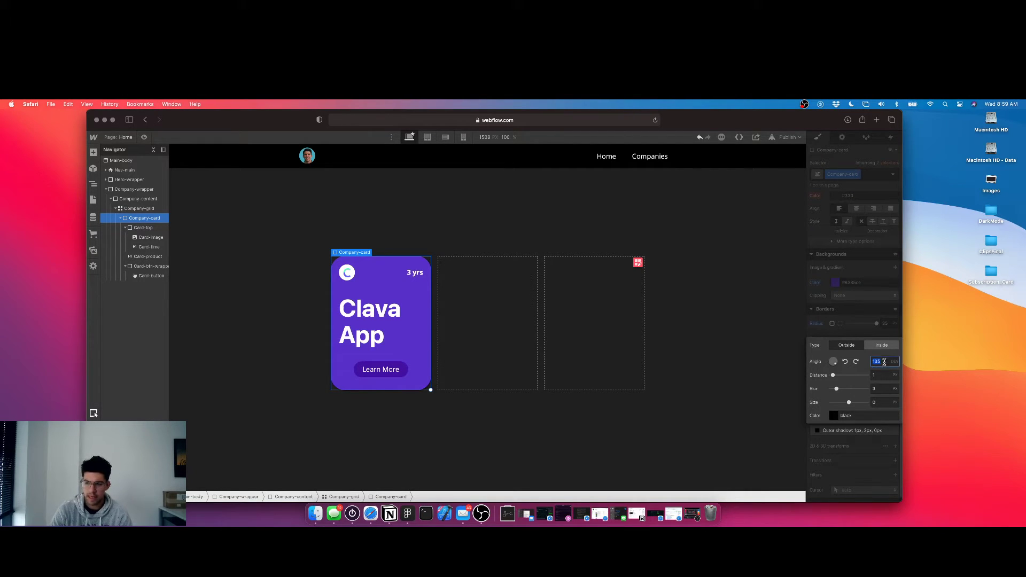
{"action": "type", "text": "180"}
{"action": "key", "text": "Tab"}
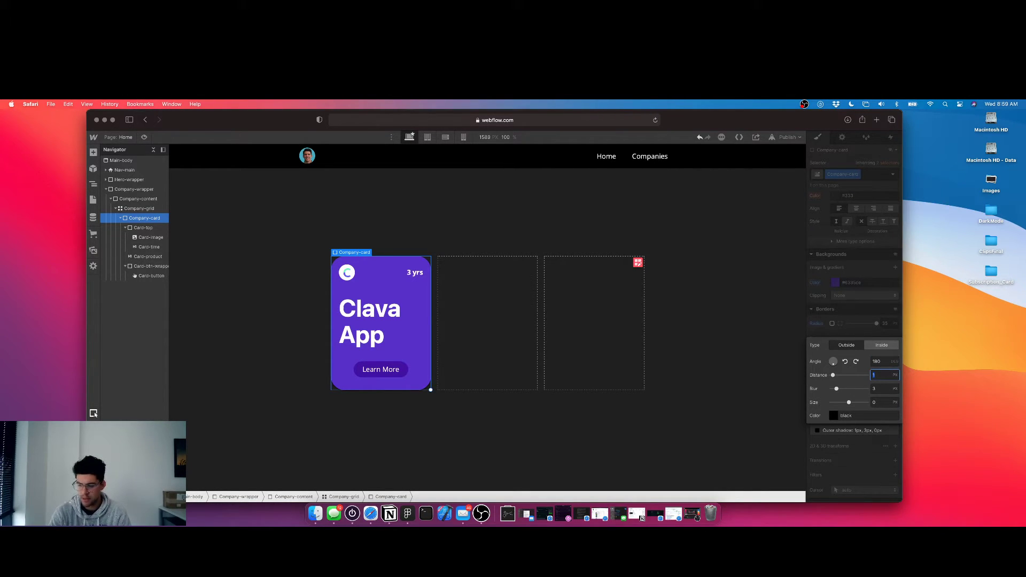
{"action": "type", "text": "15"}
{"action": "key", "text": "Tab"}
{"action": "type", "text": "30"}
{"action": "key", "text": "Tab"}
Set the shadow colour's alpha to 75, then select the Company-grid.
{"action": "left_click", "coordinate": [835, 416]}
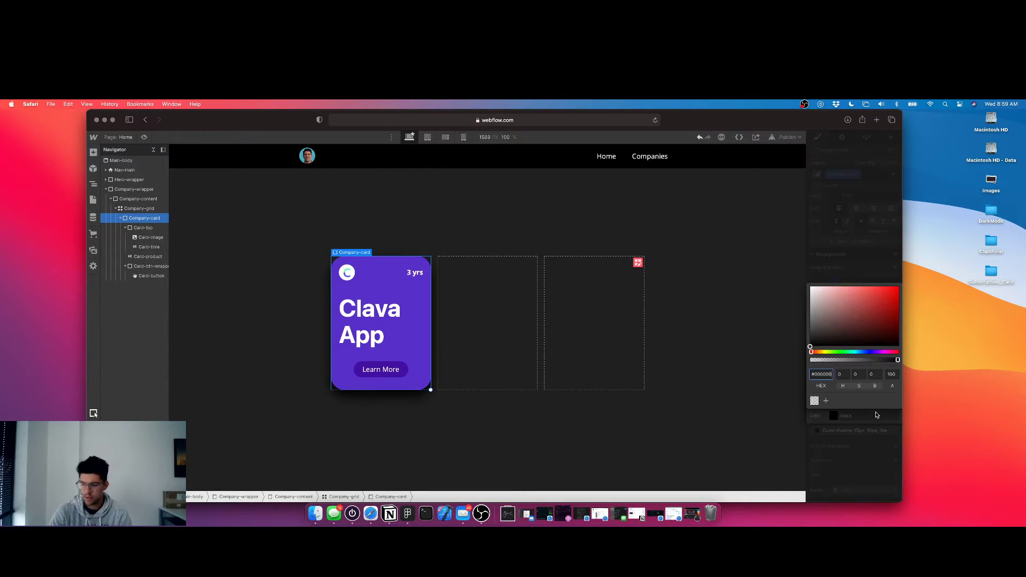
{"action": "left_click", "coordinate": [892, 374]}
{"action": "type", "text": "75"}
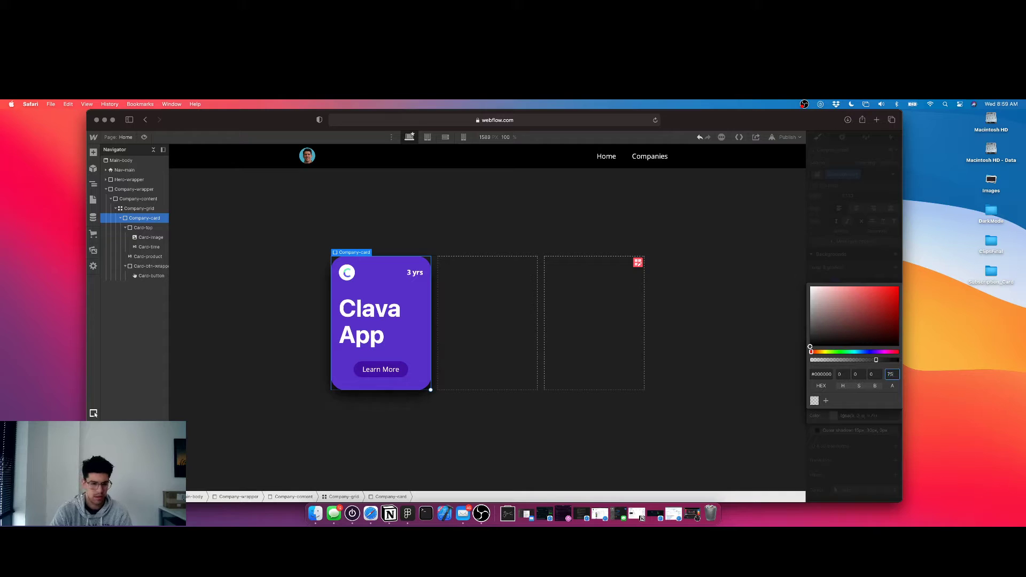
{"action": "left_click", "coordinate": [460, 438]}
{"action": "left_click", "coordinate": [757, 336]}
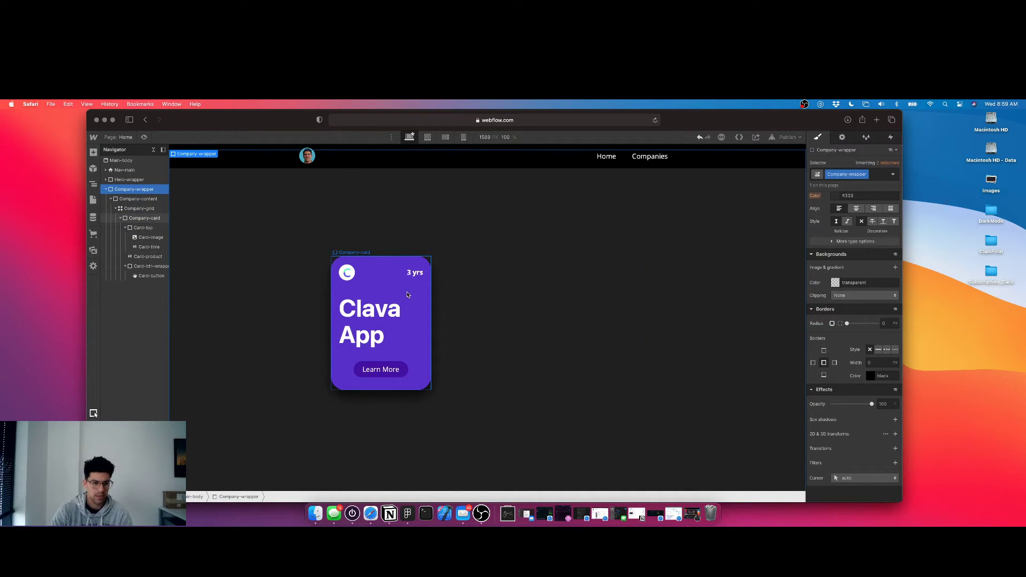
{"action": "left_click", "coordinate": [485, 316]}
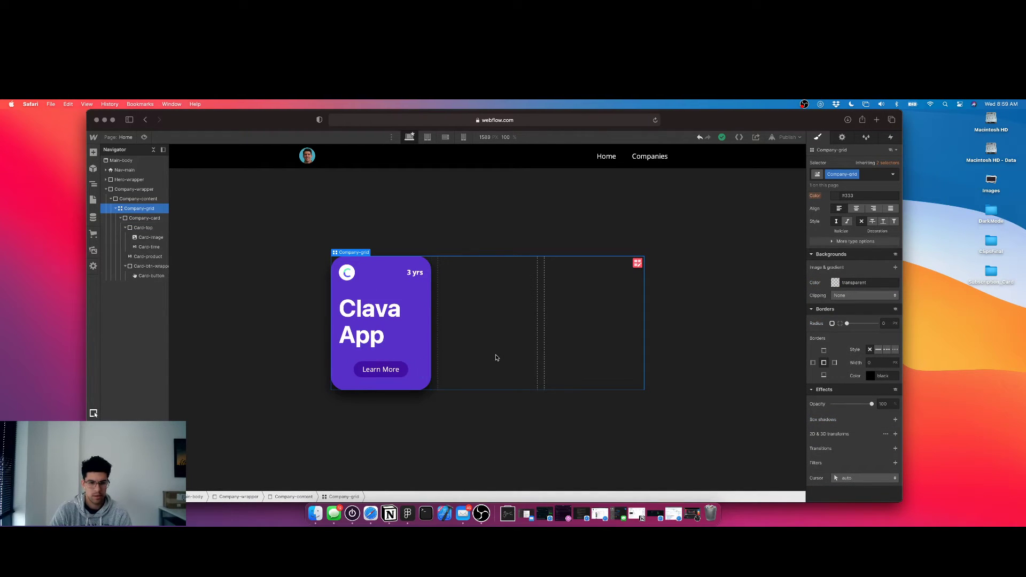
Duplicate the Company-card and give the middle card a Two combo class.
{"action": "key", "text": "super+v"}
{"action": "key", "text": "super+v"}
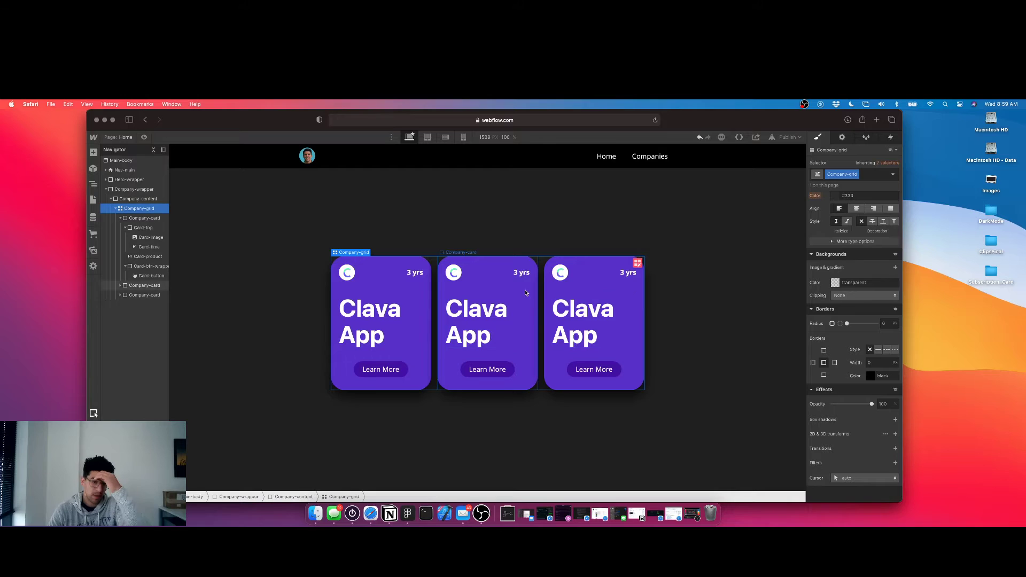
{"action": "left_click", "coordinate": [460, 261]}
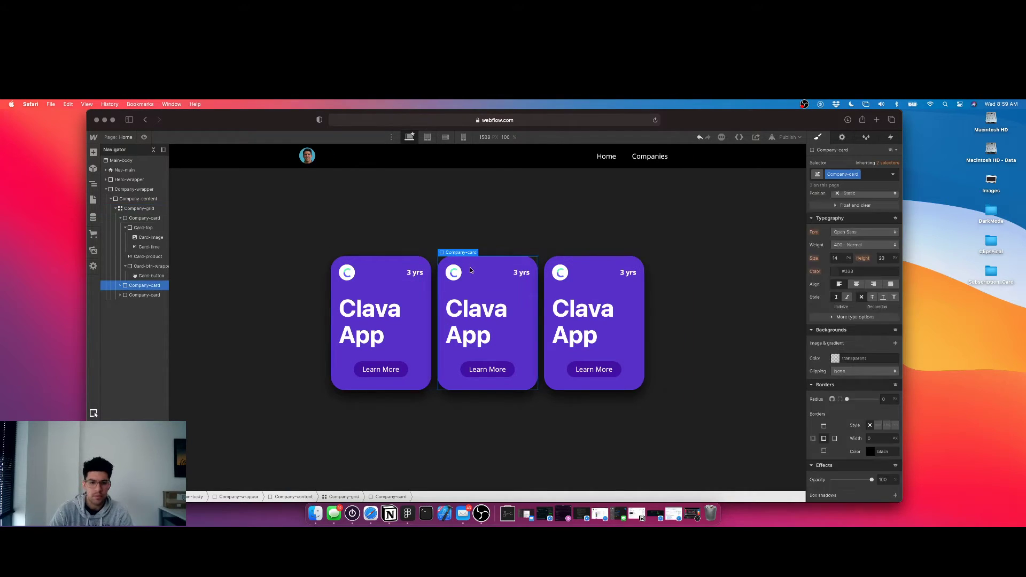
{"action": "left_click", "coordinate": [875, 176]}
{"action": "type", "text": "Tw"}
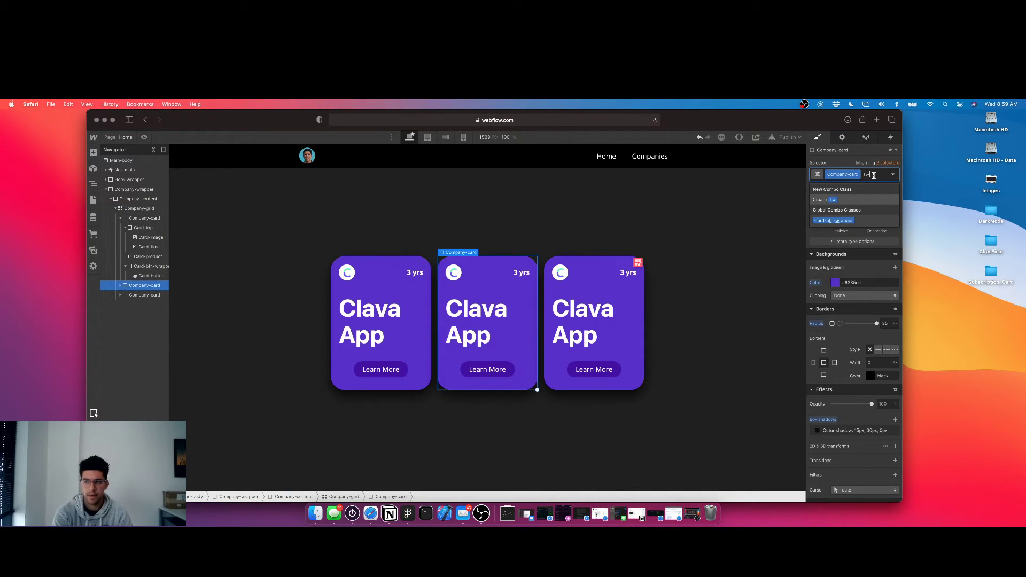
{"action": "type", "text": "o"}
{"action": "key", "text": "Return"}
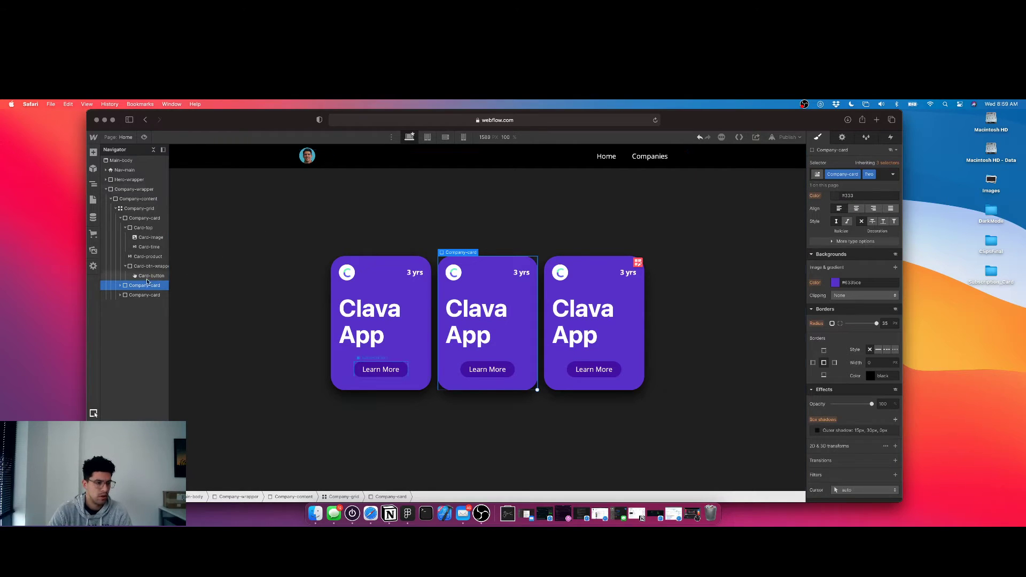
Add the Two combo class to the second card's Card-top.
{"action": "left_click", "coordinate": [119, 287]}
{"action": "left_click", "coordinate": [143, 295]}
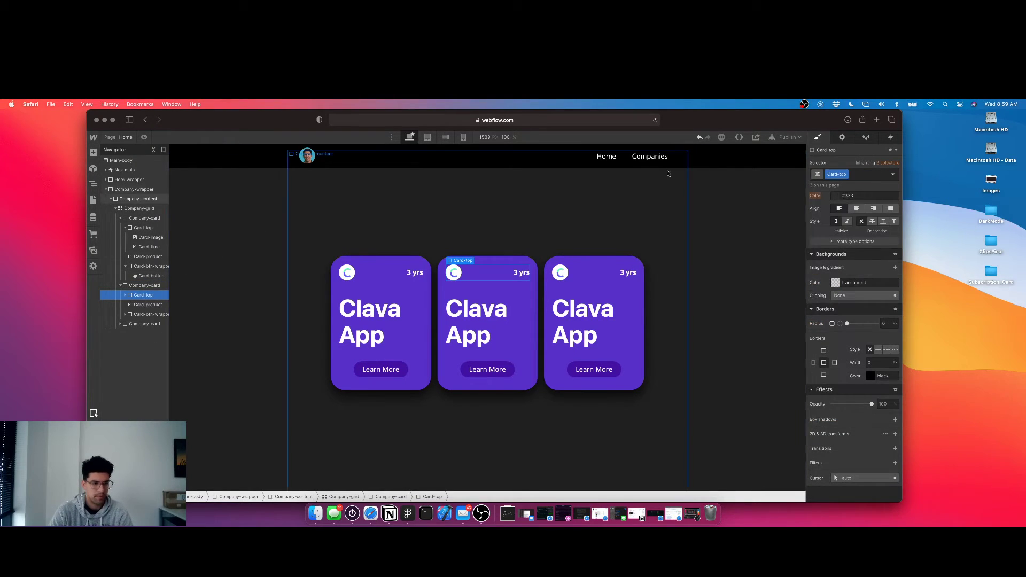
{"action": "left_click", "coordinate": [875, 174]}
{"action": "type", "text": "Two"}
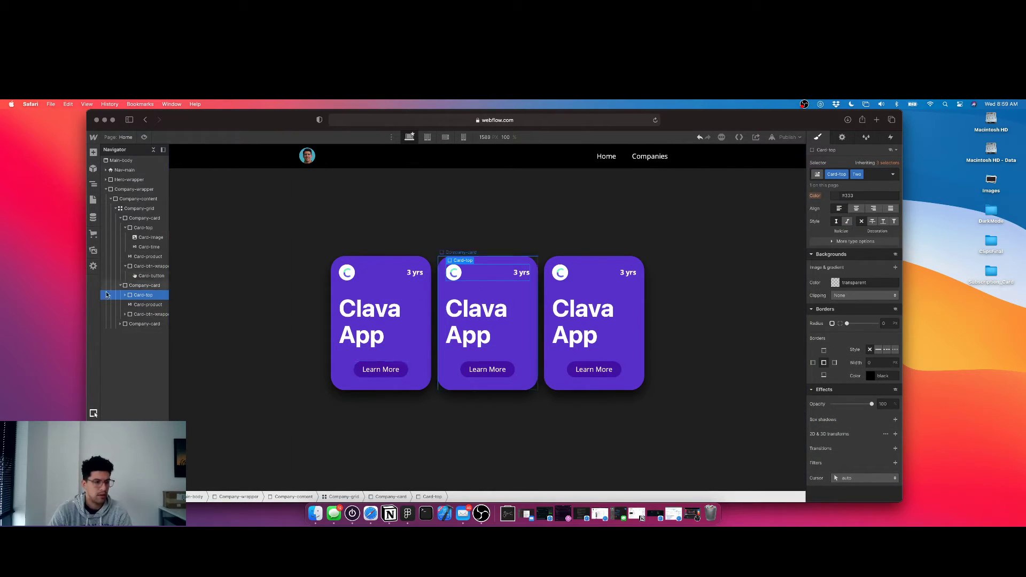
{"action": "left_click", "coordinate": [162, 303]}
{"action": "key", "text": "super+Return"}
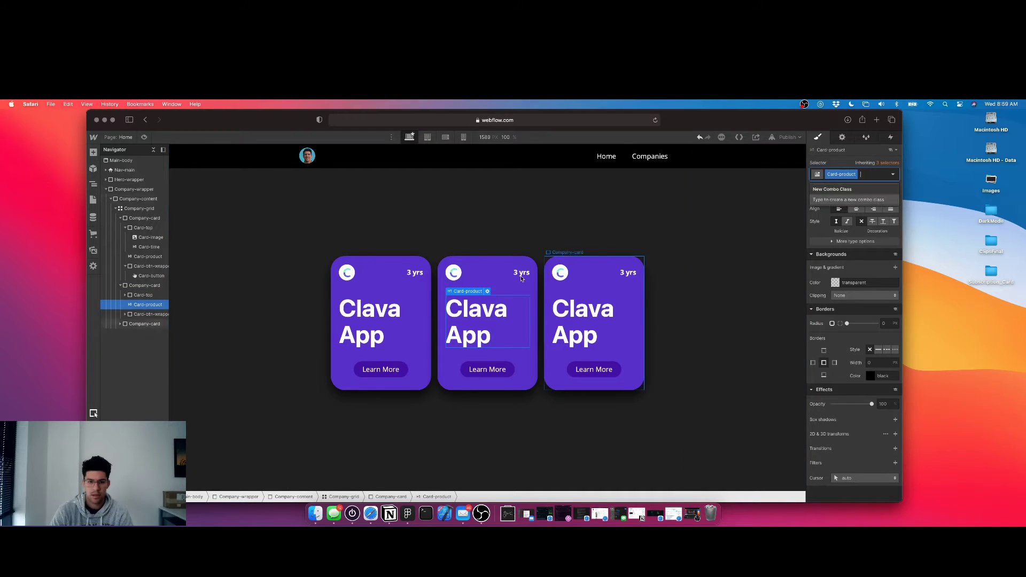
{"action": "key", "text": "Escape"}
{"action": "left_click", "coordinate": [144, 295]}
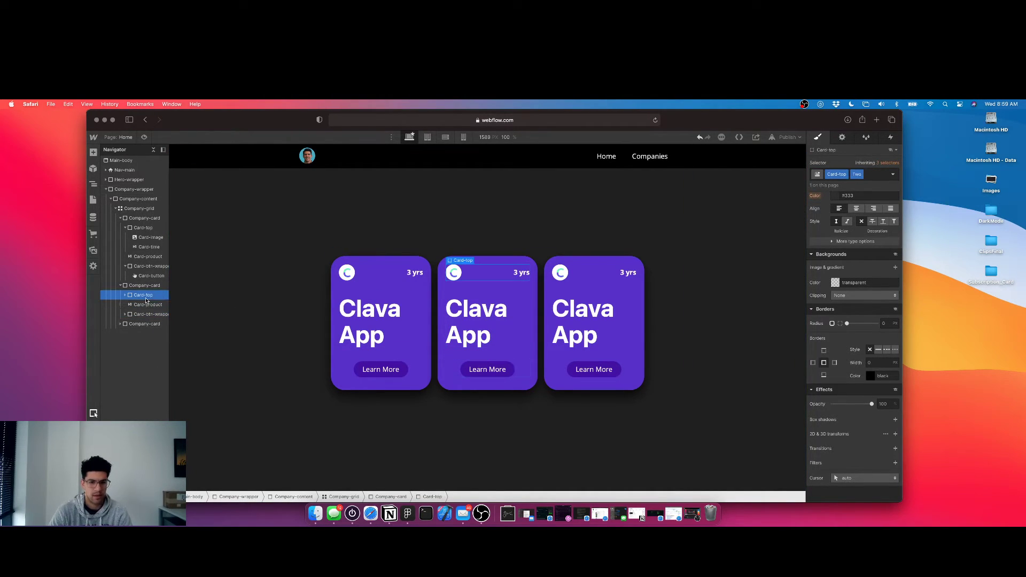
{"action": "left_click", "coordinate": [867, 176]}
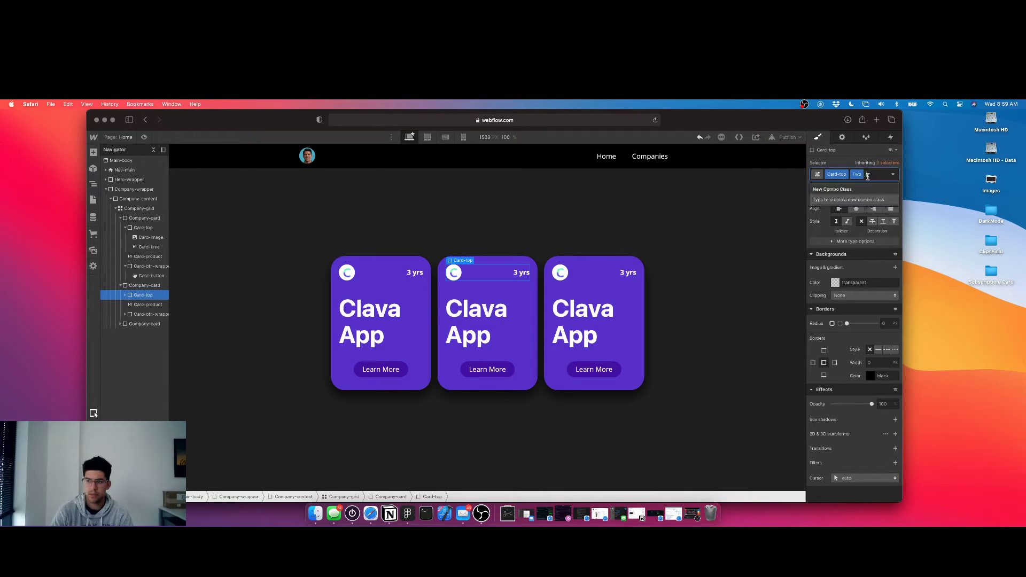